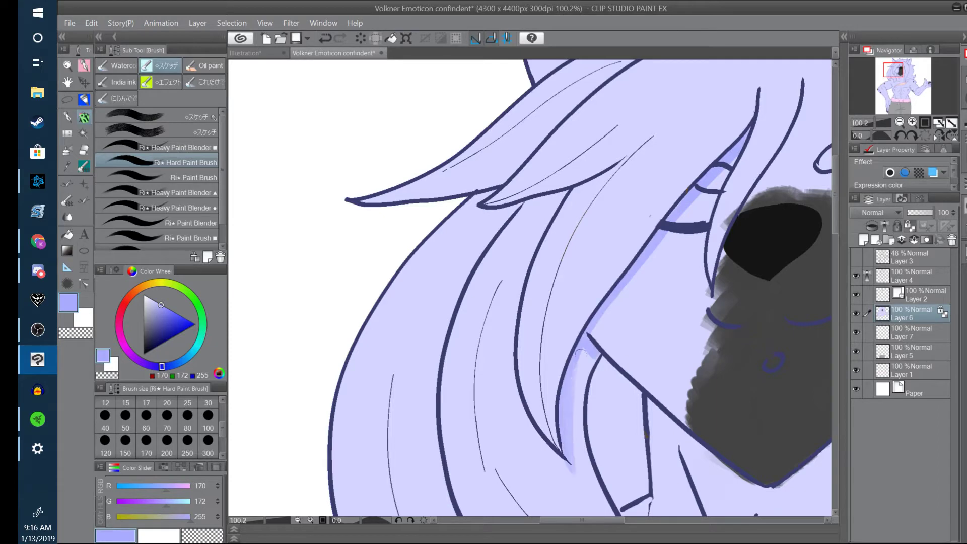
Shade the long hair locks beside the face with the Hard Paint Brush, blending with lilac tones sampled from the artwork.
{"action": "scroll", "coordinate": [570, 404], "scroll_direction": "right", "scroll_amount": 1}
{"action": "left_click", "coordinate": [544, 387], "text": "alt"}
{"action": "left_click_drag", "start_coordinate": [543, 359], "coordinate": [533, 471]}
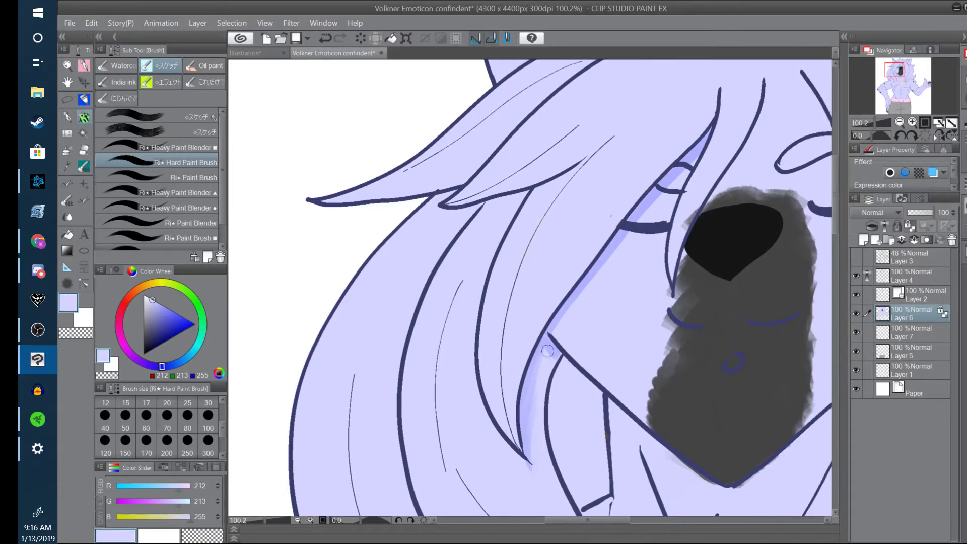
{"action": "left_click_drag", "start_coordinate": [836, 227], "coordinate": [836, 207]}
{"action": "left_click", "coordinate": [698, 267], "text": "alt"}
{"action": "mouse_move", "coordinate": [456, 319]}
{"action": "left_mouse_down"}
{"action": "mouse_move", "coordinate": [603, 261]}
{"action": "mouse_move", "coordinate": [535, 348]}
{"action": "mouse_move", "coordinate": [502, 476]}
{"action": "left_mouse_up"}
{"action": "left_click_drag", "start_coordinate": [470, 249], "coordinate": [421, 280]}
{"action": "left_click_drag", "start_coordinate": [327, 317], "coordinate": [467, 296]}
Blend the shadow at the base of the pointed side hair tuft using sampled lilac tones, working on a rotated canvas.
{"action": "left_click_drag", "start_coordinate": [366, 520], "coordinate": [381, 520]}
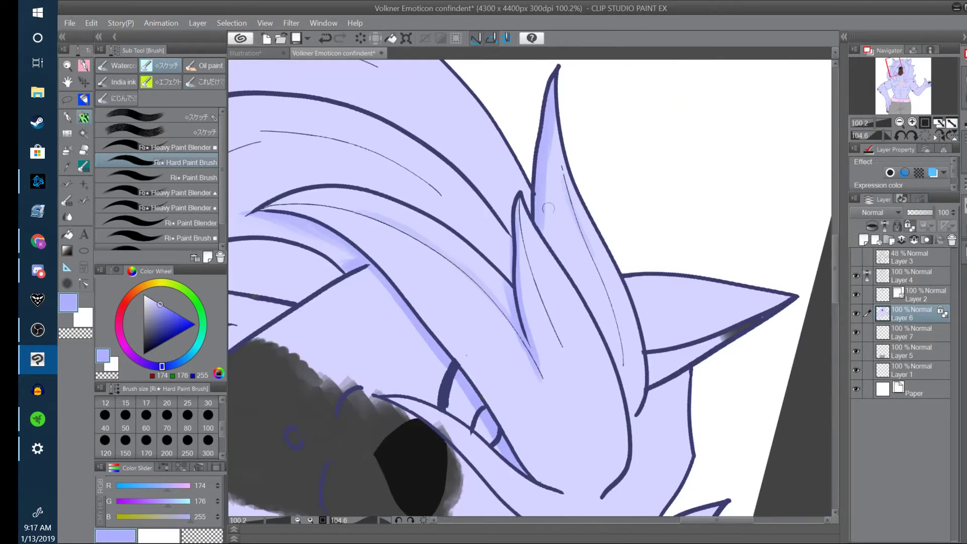
{"action": "left_click", "coordinate": [554, 192], "text": "alt"}
{"action": "left_click_drag", "start_coordinate": [545, 199], "coordinate": [549, 124]}
{"action": "left_click", "coordinate": [543, 176], "text": "alt"}
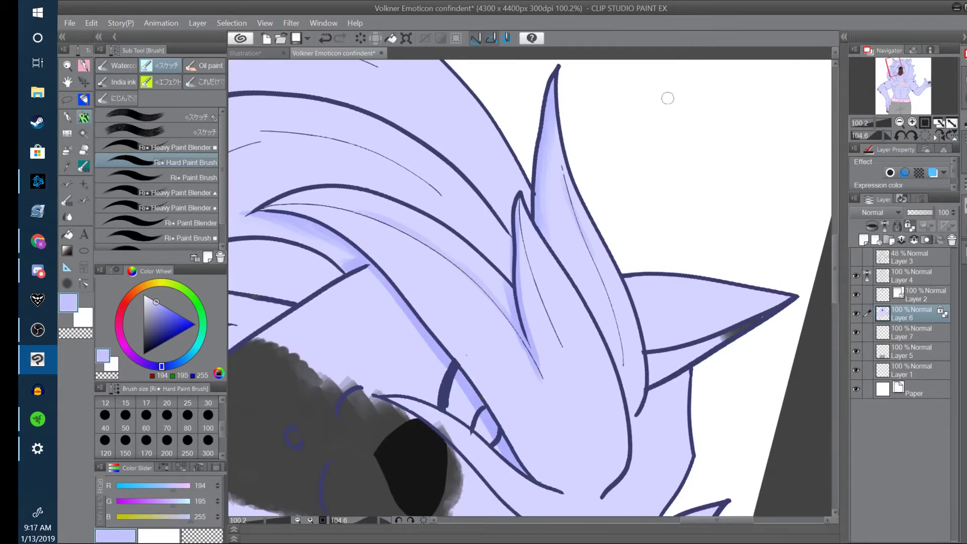
Paint a soft violet shadow between the brow and the closed eye beside the scar, with the canvas rotation reset.
{"action": "left_click", "coordinate": [424, 520]}
{"action": "left_click", "coordinate": [599, 262], "text": "alt"}
{"action": "left_click_drag", "start_coordinate": [794, 204], "coordinate": [577, 204]}
{"action": "left_click_drag", "start_coordinate": [590, 298], "coordinate": [625, 320]}
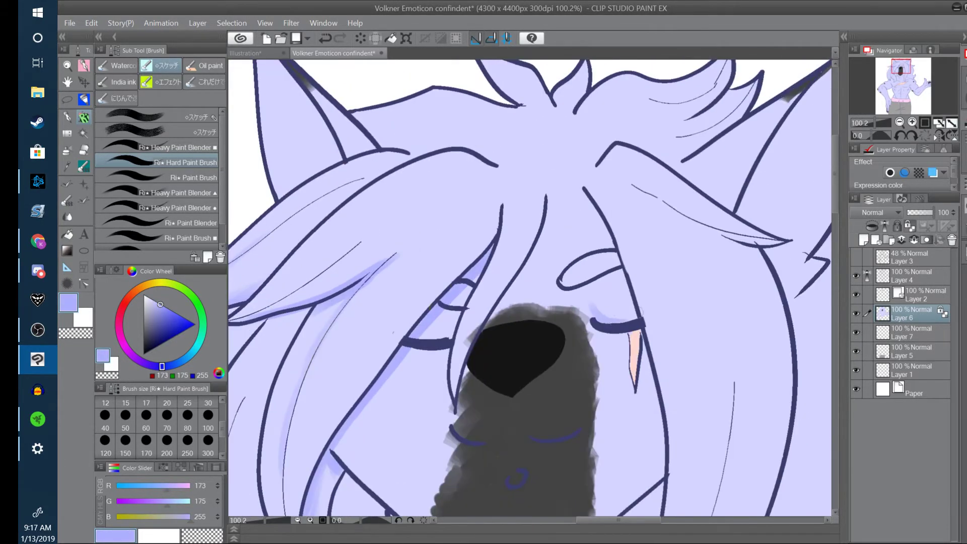
{"action": "left_click_drag", "start_coordinate": [618, 280], "coordinate": [599, 295]}
Shade the narrow bang strand hanging beside the nose with sampled violet, refining it at brush size 17.
{"action": "left_click_drag", "start_coordinate": [504, 207], "coordinate": [477, 291]}
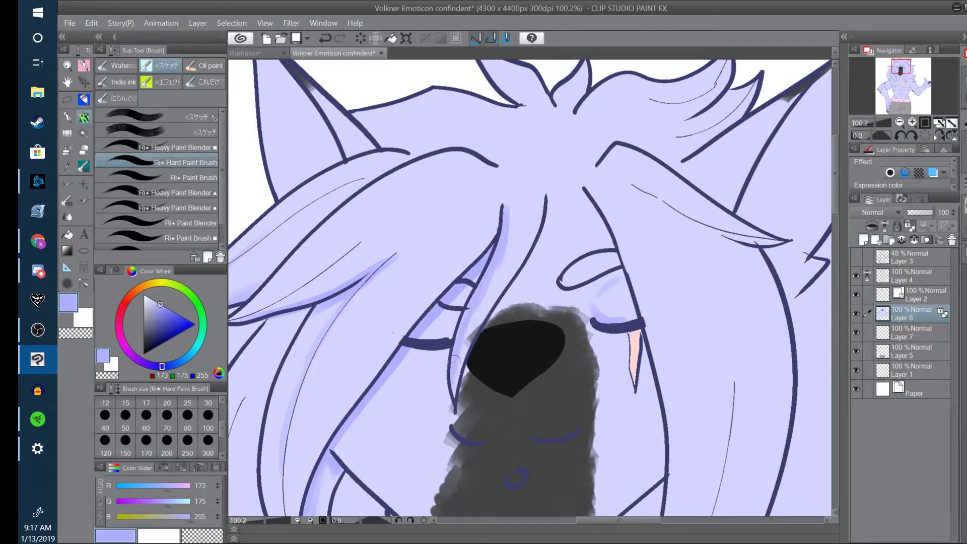
{"action": "left_click", "coordinate": [473, 333], "text": "alt"}
{"action": "left_click_drag", "start_coordinate": [504, 218], "coordinate": [456, 369]}
{"action": "left_click", "coordinate": [374, 395], "text": "alt"}
{"action": "left_click", "coordinate": [147, 403]}
{"action": "mouse_move", "coordinate": [498, 255]}
{"action": "left_mouse_down"}
{"action": "mouse_move", "coordinate": [498, 245]}
{"action": "mouse_move", "coordinate": [455, 371]}
{"action": "left_mouse_up"}
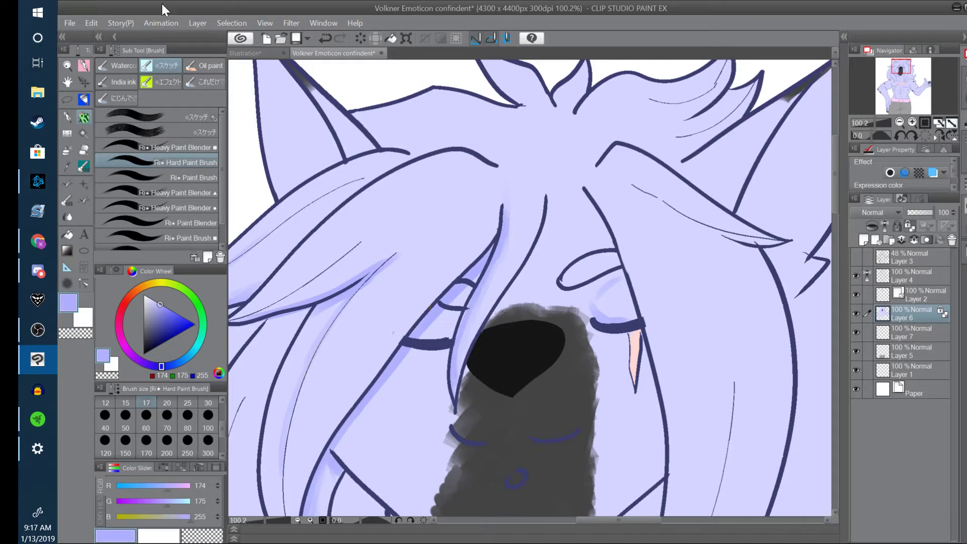
Sample a light violet from the hair and shade the swept tufts on top of the head.
{"action": "key", "text": "alt+Tab"}
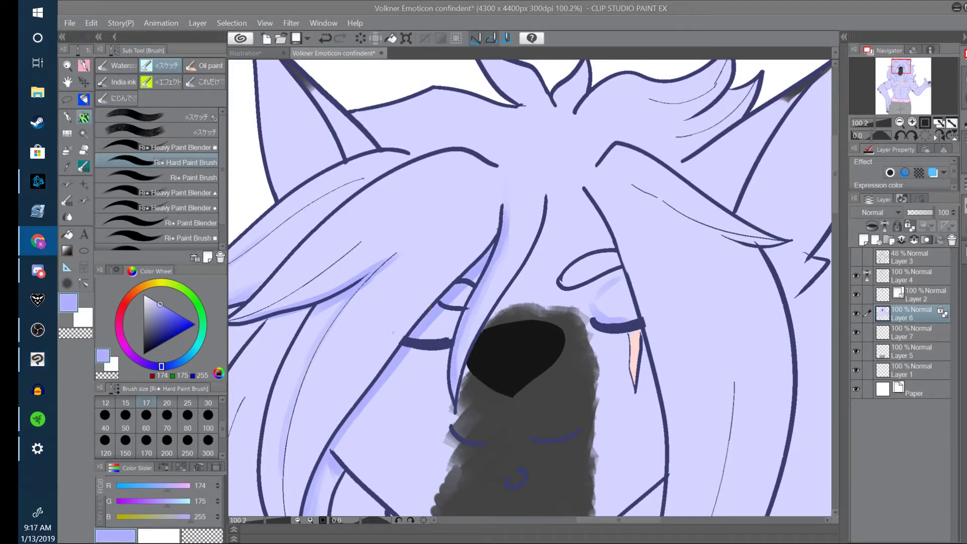
{"action": "left_click", "coordinate": [328, 291], "text": "alt"}
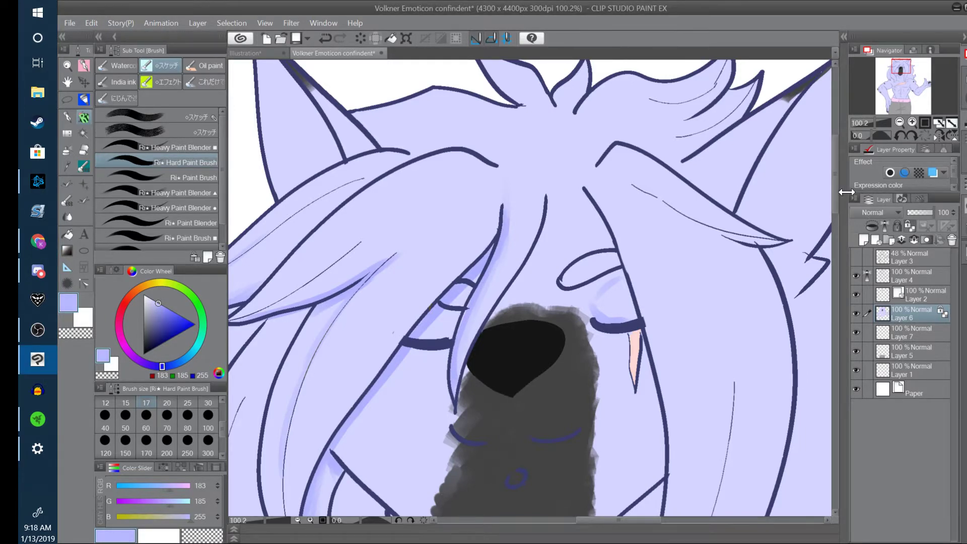
{"action": "left_click_drag", "start_coordinate": [835, 192], "coordinate": [835, 172]}
{"action": "left_click_drag", "start_coordinate": [730, 167], "coordinate": [690, 231]}
{"action": "left_click_drag", "start_coordinate": [755, 200], "coordinate": [734, 236]}
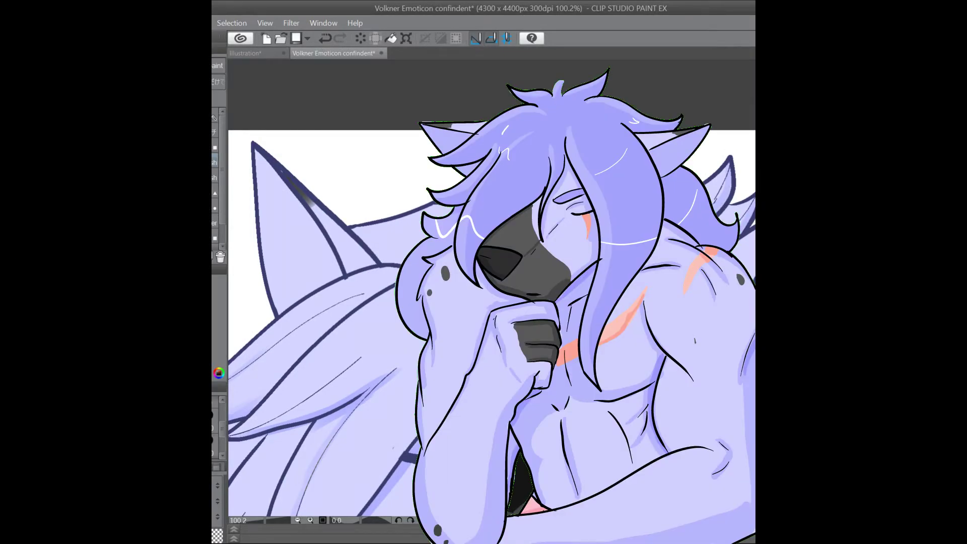
Shade the outer edge of the left ear in light violet with the Hard Paint Brush at size 80.
{"action": "left_click_drag", "start_coordinate": [259, 174], "coordinate": [274, 290]}
{"action": "left_click_drag", "start_coordinate": [263, 204], "coordinate": [281, 264]}
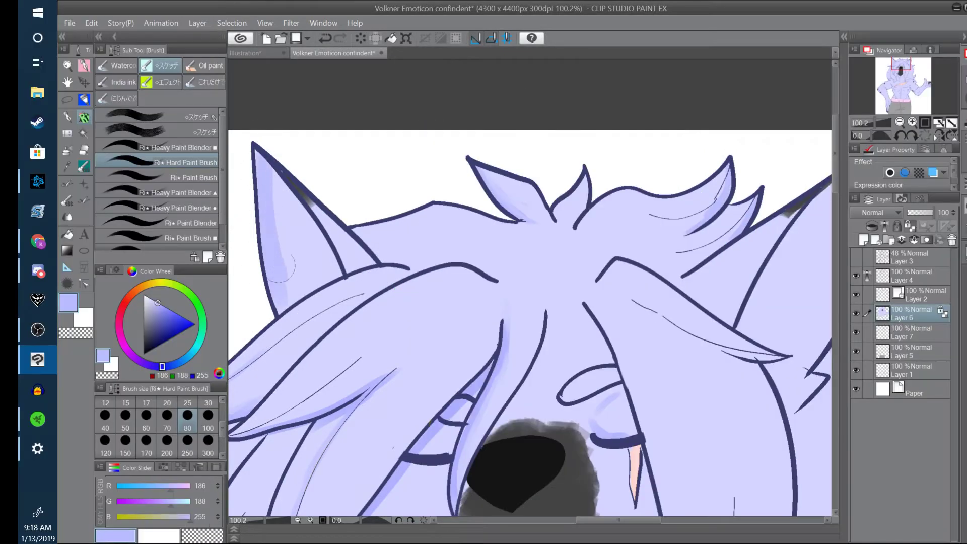
{"action": "left_click_drag", "start_coordinate": [275, 176], "coordinate": [289, 281]}
{"action": "left_click_drag", "start_coordinate": [283, 199], "coordinate": [289, 281]}
Paint a light violet shadow along the outer edge of the right ear, down to the fur at its base.
{"action": "left_click_drag", "start_coordinate": [618, 520], "coordinate": [646, 520]}
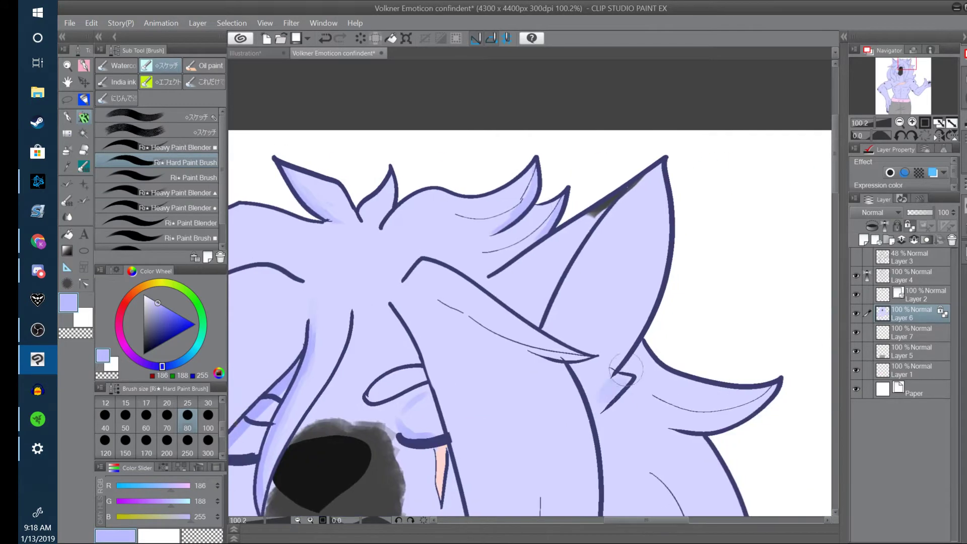
{"action": "left_click_drag", "start_coordinate": [606, 386], "coordinate": [658, 247]}
{"action": "left_click_drag", "start_coordinate": [658, 169], "coordinate": [597, 400]}
{"action": "left_click_drag", "start_coordinate": [630, 211], "coordinate": [602, 374]}
Soften the right ear's shadow with sampled pale lilac, switching to Transparent watercolor at size 120 for the final blending.
{"action": "mouse_move", "coordinate": [834, 183]}
{"action": "left_mouse_down"}
{"action": "mouse_move", "coordinate": [828, 212]}
{"action": "mouse_move", "coordinate": [831, 189]}
{"action": "left_mouse_up"}
{"action": "left_click", "coordinate": [633, 172], "text": "alt"}
{"action": "left_click_drag", "start_coordinate": [634, 172], "coordinate": [616, 291]}
{"action": "left_click_drag", "start_coordinate": [632, 187], "coordinate": [600, 302]}
{"action": "left_click", "coordinate": [116, 65]}
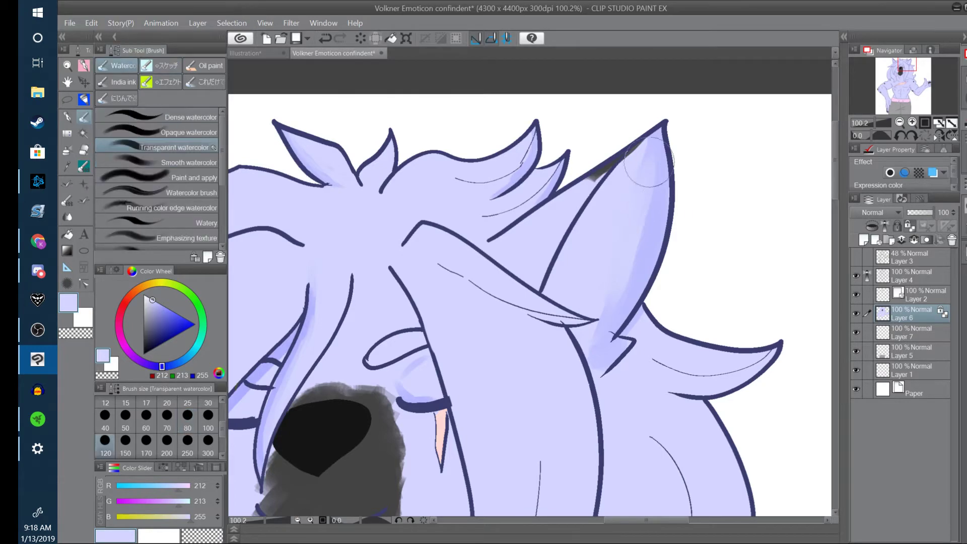
{"action": "left_click_drag", "start_coordinate": [649, 248], "coordinate": [661, 167]}
Paint soft violet shadows along the abdominal muscles beneath the chest scar.
{"action": "left_click_drag", "start_coordinate": [834, 188], "coordinate": [831, 210]}
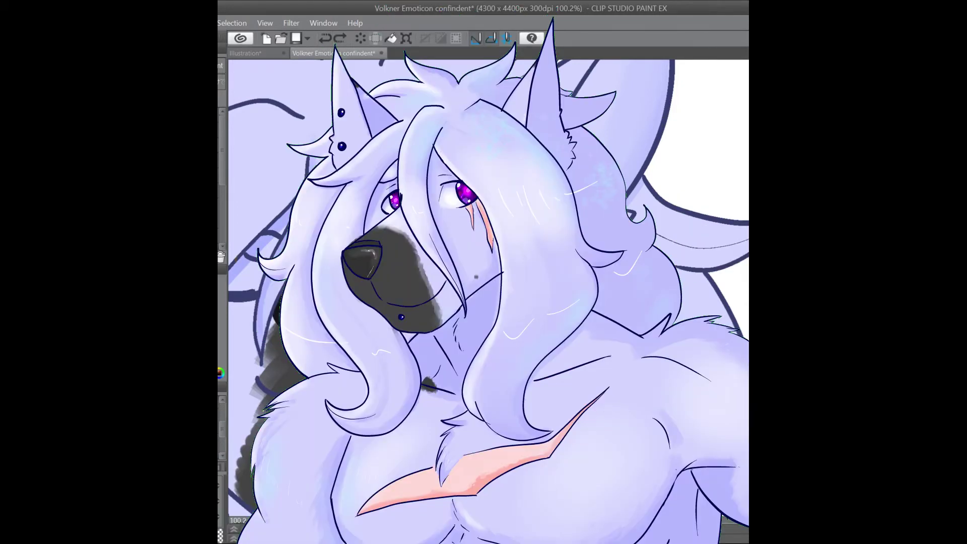
{"action": "left_click", "coordinate": [339, 38]}
{"action": "scroll", "coordinate": [489, 287], "scroll_direction": "left", "scroll_amount": 8}
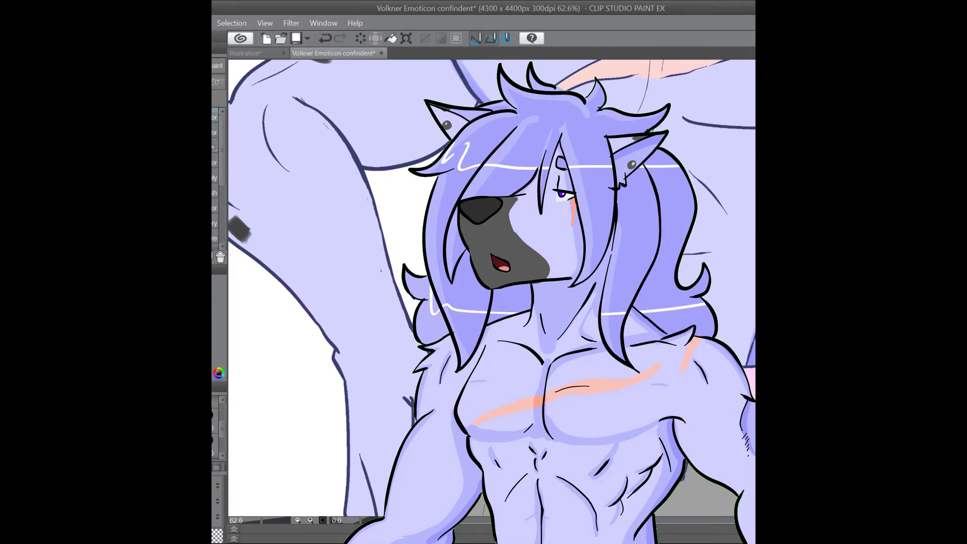
{"action": "mouse_move", "coordinate": [698, 179]}
{"action": "left_mouse_down"}
{"action": "mouse_move", "coordinate": [713, 194]}
{"action": "mouse_move", "coordinate": [718, 251]}
{"action": "left_mouse_up"}
{"action": "left_click_drag", "start_coordinate": [737, 261], "coordinate": [725, 339]}
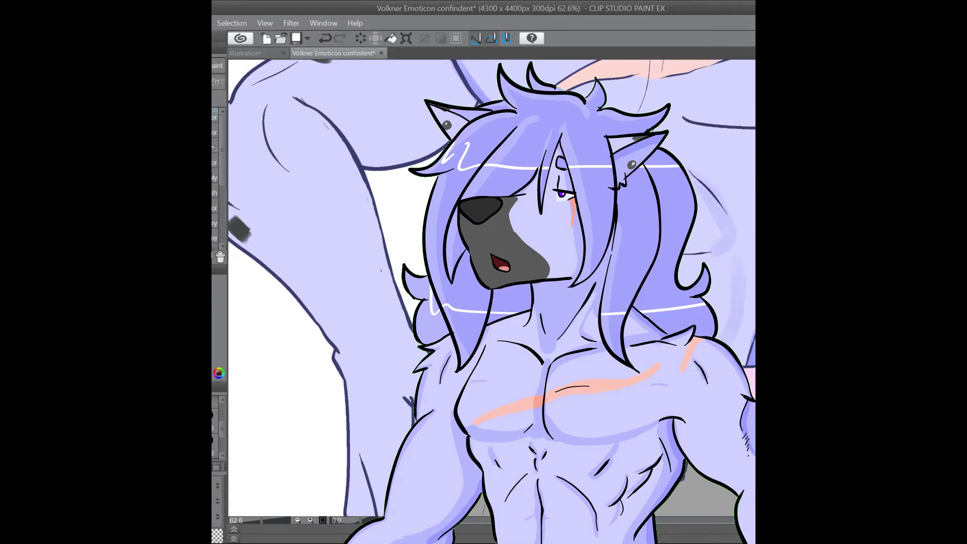
{"action": "mouse_move", "coordinate": [710, 196]}
{"action": "left_mouse_down"}
{"action": "mouse_move", "coordinate": [719, 247]}
{"action": "mouse_move", "coordinate": [687, 255]}
{"action": "mouse_move", "coordinate": [724, 337]}
{"action": "left_mouse_up"}
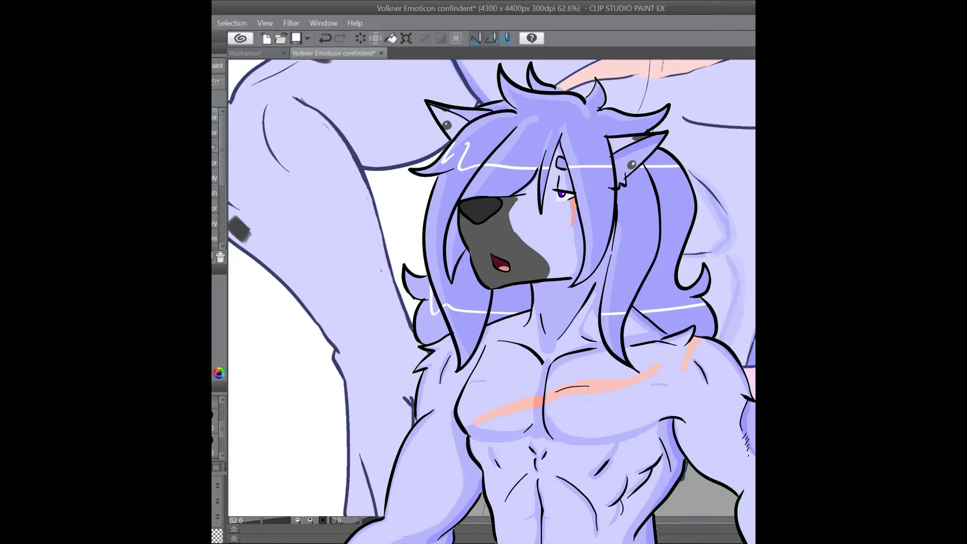
{"action": "mouse_move", "coordinate": [712, 262]}
{"action": "left_mouse_down"}
{"action": "mouse_move", "coordinate": [691, 259]}
{"action": "mouse_move", "coordinate": [731, 273]}
{"action": "mouse_move", "coordinate": [720, 337]}
{"action": "left_mouse_up"}
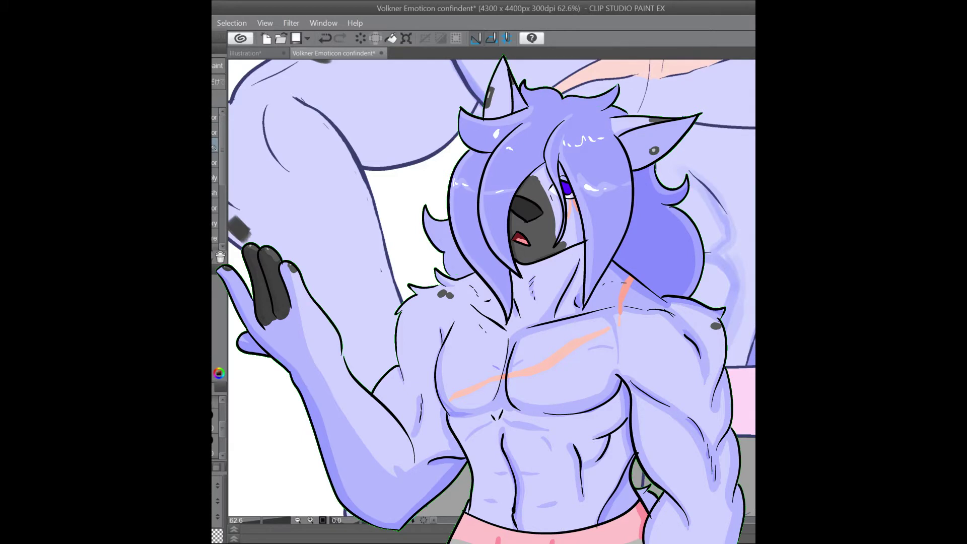
{"action": "mouse_move", "coordinate": [702, 203]}
{"action": "left_mouse_down"}
{"action": "mouse_move", "coordinate": [727, 277]}
{"action": "mouse_move", "coordinate": [724, 327]}
{"action": "left_mouse_up"}
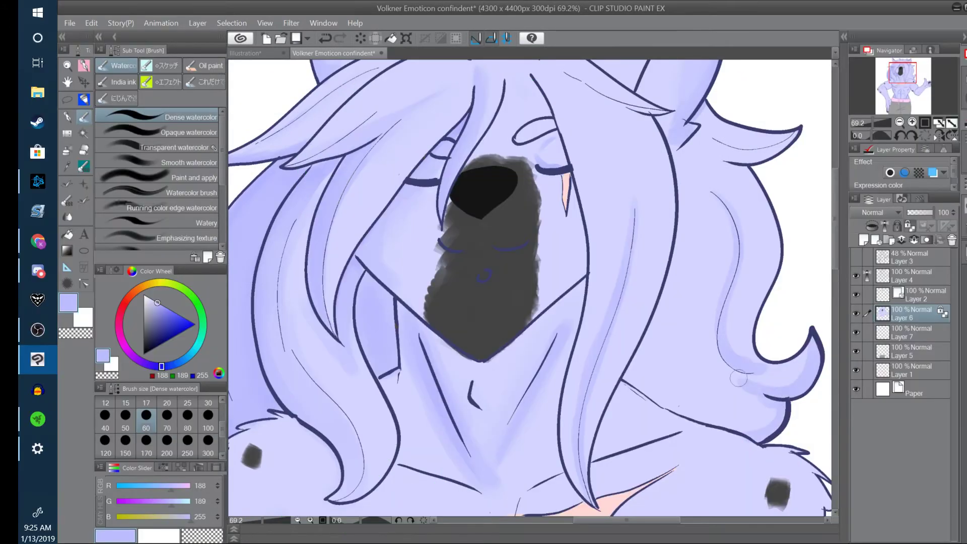
Shade the curled lock, the side tuft and the upper bangs in light violet with Dense watercolor at size 60.
{"action": "left_click_drag", "start_coordinate": [739, 377], "coordinate": [760, 378]}
{"action": "left_click_drag", "start_coordinate": [710, 148], "coordinate": [785, 137]}
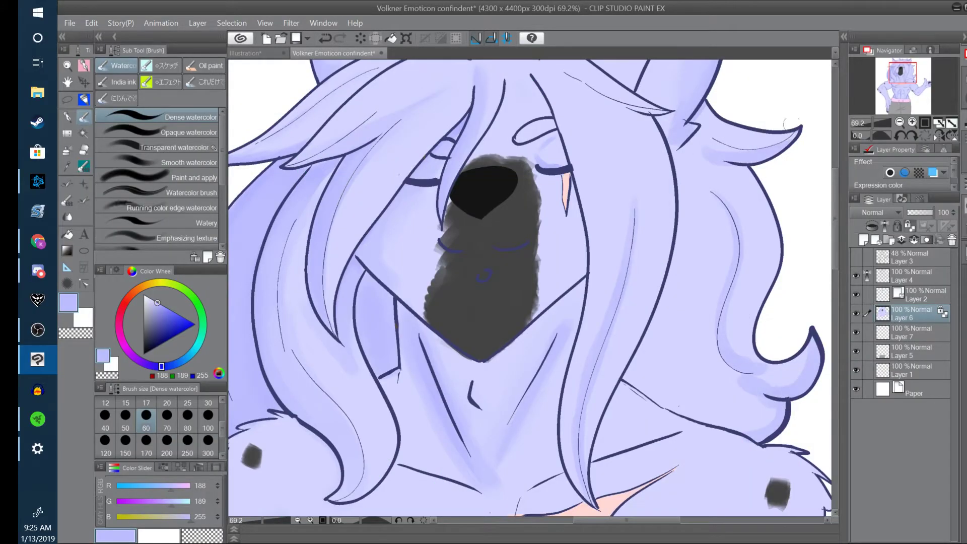
{"action": "left_click_drag", "start_coordinate": [835, 254], "coordinate": [835, 237]}
{"action": "left_click_drag", "start_coordinate": [611, 180], "coordinate": [657, 187]}
{"action": "left_click_drag", "start_coordinate": [545, 182], "coordinate": [542, 168]}
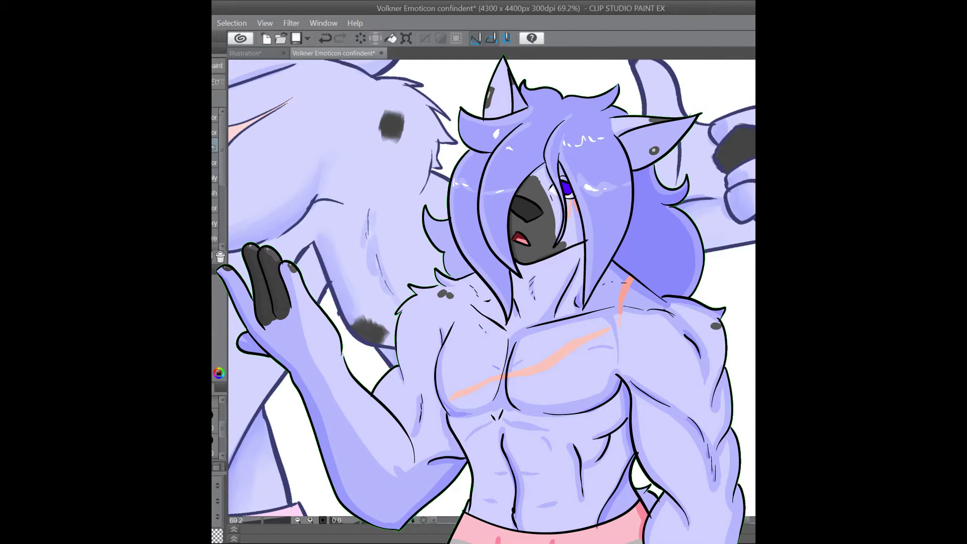
Shade the raised arm, its thumb and fist, and the muscle lines of the flank, blending with Transparent watercolor.
{"action": "mouse_move", "coordinate": [371, 252]}
{"action": "left_mouse_down"}
{"action": "mouse_move", "coordinate": [375, 263]}
{"action": "mouse_move", "coordinate": [372, 255]}
{"action": "left_mouse_up"}
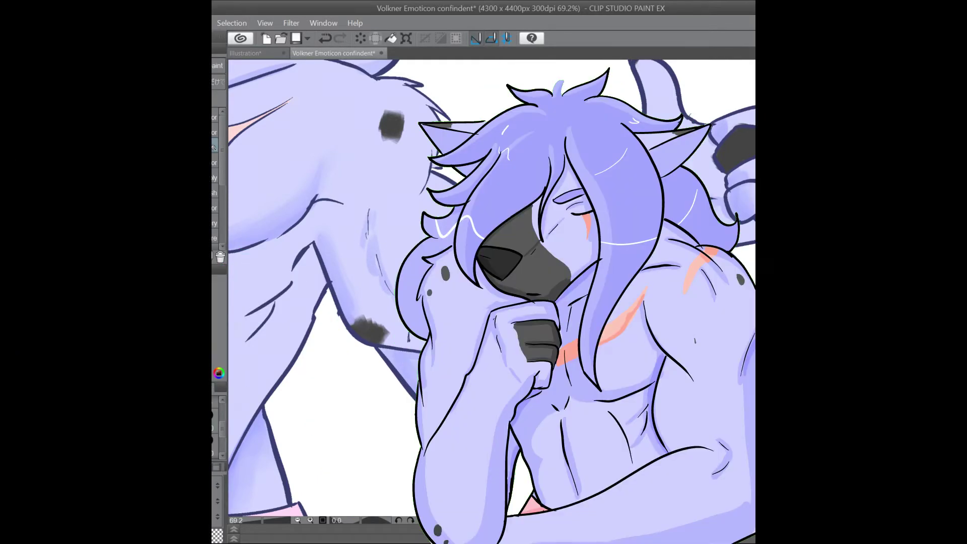
{"action": "mouse_move", "coordinate": [636, 70]}
{"action": "left_mouse_down"}
{"action": "mouse_move", "coordinate": [654, 91]}
{"action": "mouse_move", "coordinate": [648, 100]}
{"action": "left_mouse_up"}
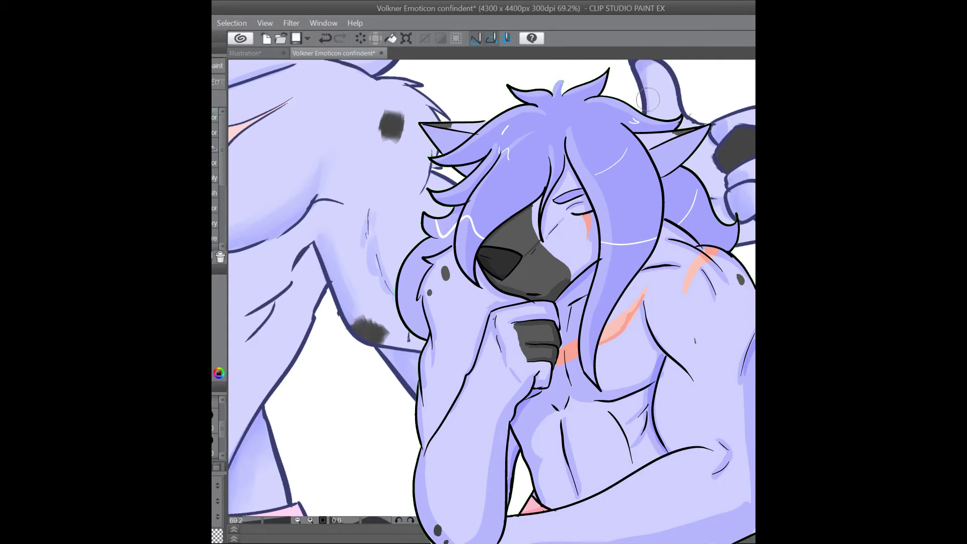
{"action": "left_click", "coordinate": [214, 145]}
{"action": "left_click_drag", "start_coordinate": [654, 101], "coordinate": [648, 71]}
{"action": "left_click_drag", "start_coordinate": [736, 120], "coordinate": [713, 137]}
{"action": "mouse_move", "coordinate": [392, 294]}
{"action": "left_mouse_down"}
{"action": "mouse_move", "coordinate": [375, 215]}
{"action": "mouse_move", "coordinate": [332, 199]}
{"action": "mouse_move", "coordinate": [363, 201]}
{"action": "mouse_move", "coordinate": [315, 231]}
{"action": "mouse_move", "coordinate": [304, 254]}
{"action": "left_mouse_up"}
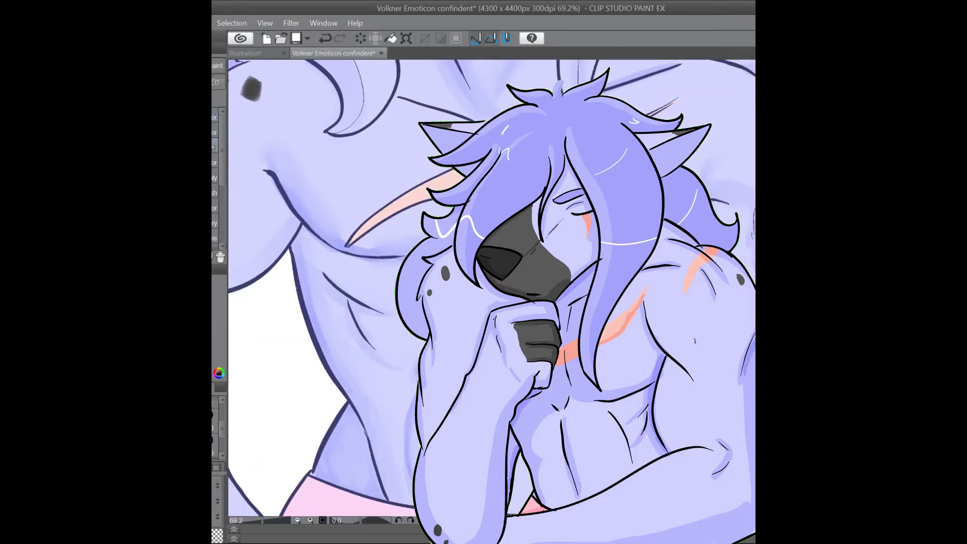
{"action": "left_click_drag", "start_coordinate": [322, 320], "coordinate": [355, 365]}
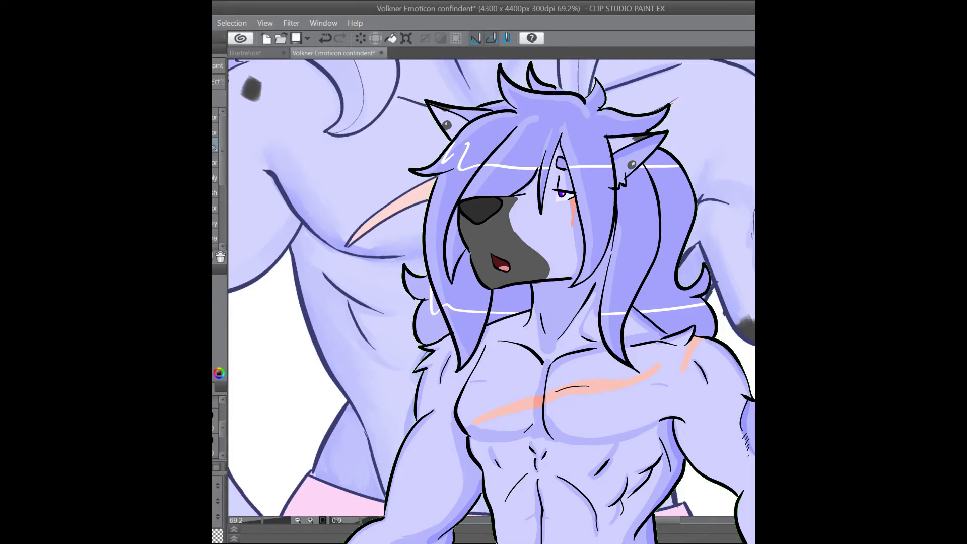
On Layer 5, shade the hip side of the grey trousers in grey RGB 110 with Transparent watercolor at size 120.
{"action": "scroll", "coordinate": [322, 287], "scroll_direction": "up", "scroll_amount": 5}
{"action": "key", "text": "ctrl+0"}
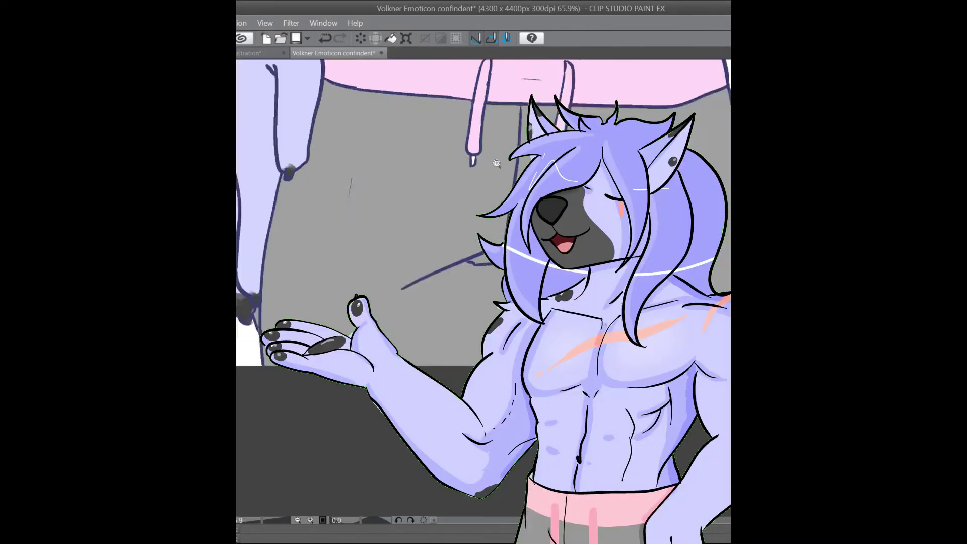
{"action": "scroll", "coordinate": [484, 293], "scroll_direction": "up", "scroll_amount": 5}
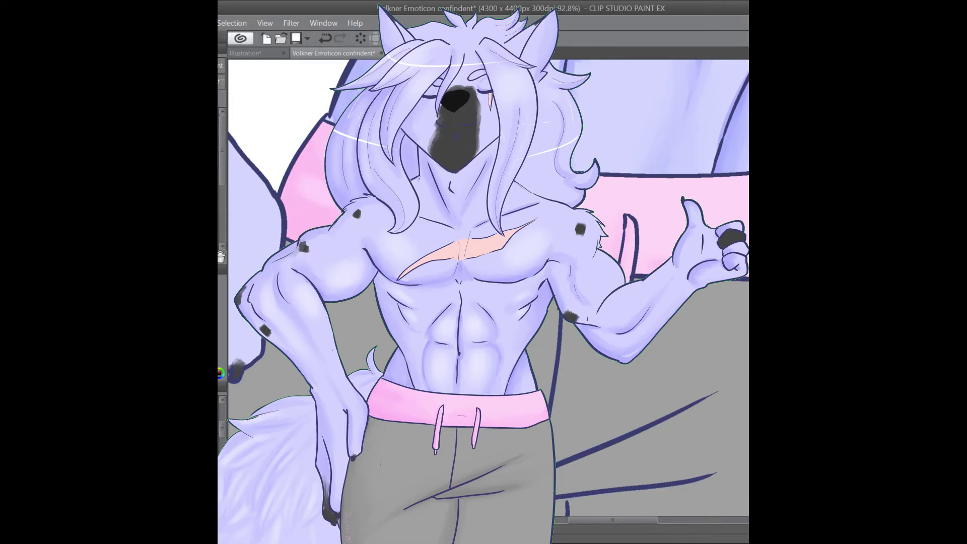
{"action": "key", "text": "ctrl+minus"}
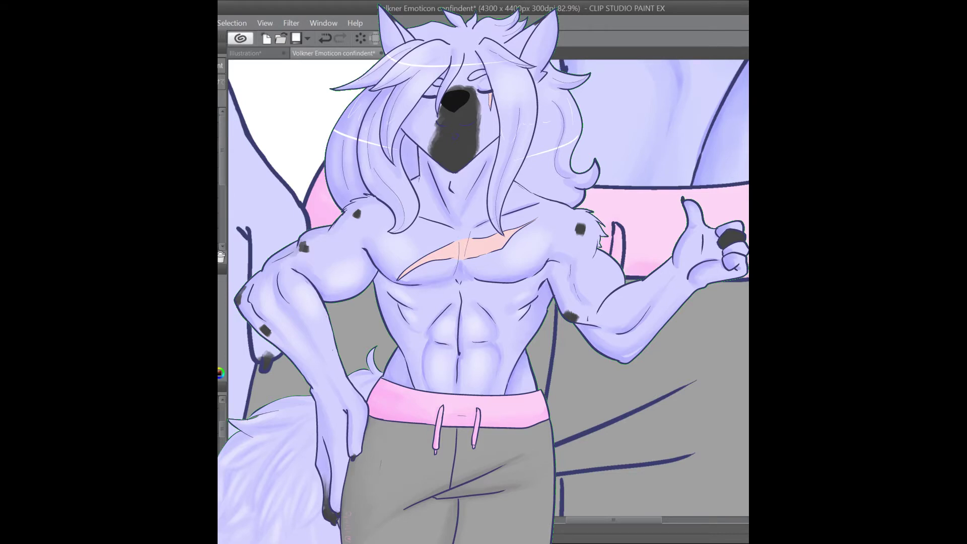
{"action": "scroll", "coordinate": [489, 292], "scroll_direction": "down", "scroll_amount": 3}
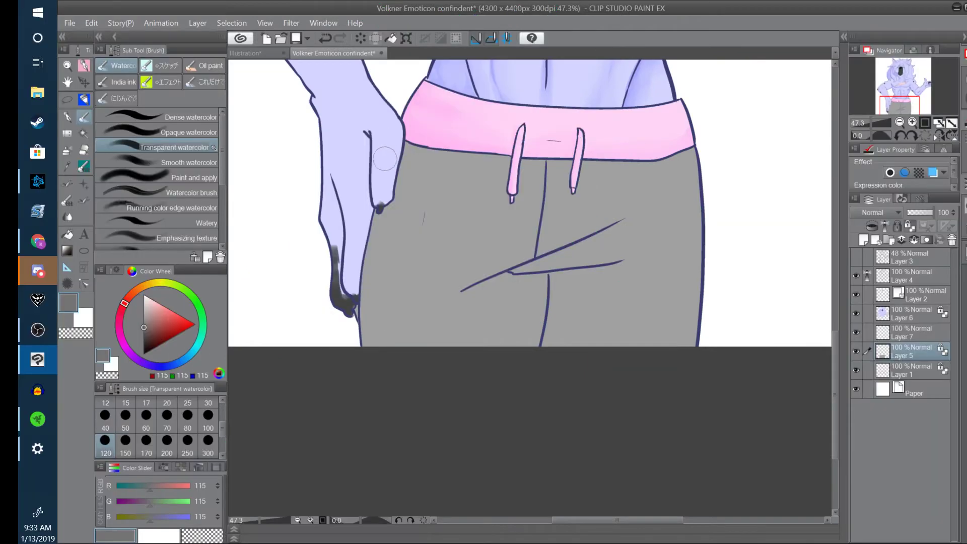
{"action": "left_click", "coordinate": [145, 328]}
{"action": "left_click_drag", "start_coordinate": [415, 153], "coordinate": [377, 337]}
{"action": "left_click_drag", "start_coordinate": [404, 173], "coordinate": [379, 343]}
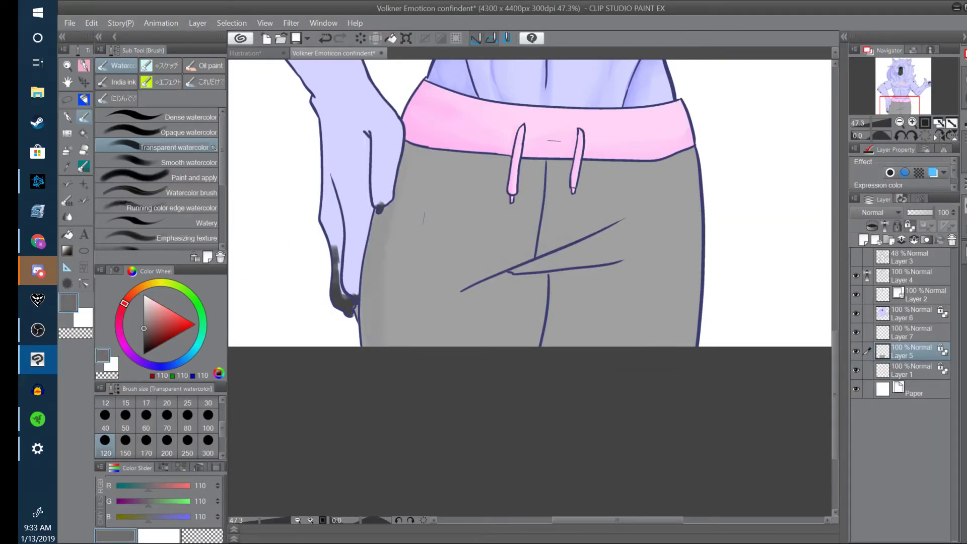
Paint soft grey shadows beside the diagonal folds and centre seam of the trousers, and below the waistband at the hip.
{"action": "left_click_drag", "start_coordinate": [604, 227], "coordinate": [515, 254]}
{"action": "mouse_move", "coordinate": [600, 267]}
{"action": "left_mouse_down"}
{"action": "mouse_move", "coordinate": [549, 280]}
{"action": "mouse_move", "coordinate": [525, 340]}
{"action": "left_mouse_up"}
{"action": "mouse_move", "coordinate": [408, 151]}
{"action": "left_mouse_down"}
{"action": "mouse_move", "coordinate": [384, 355]}
{"action": "mouse_move", "coordinate": [383, 164]}
{"action": "left_mouse_up"}
Darken the trouser folds and lower centre seam in grey RGB 95 with Dense watercolor at size 80.
{"action": "left_click", "coordinate": [167, 421]}
{"action": "left_click", "coordinate": [144, 332]}
{"action": "left_click", "coordinate": [191, 116]}
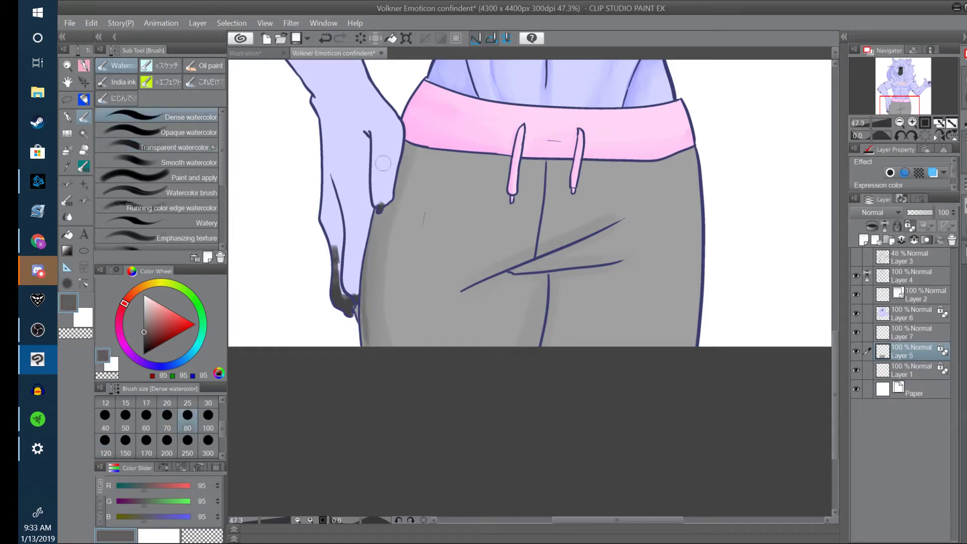
{"action": "left_click_drag", "start_coordinate": [470, 283], "coordinate": [590, 226]}
{"action": "left_click_drag", "start_coordinate": [520, 270], "coordinate": [614, 259]}
{"action": "left_click_drag", "start_coordinate": [545, 277], "coordinate": [537, 345]}
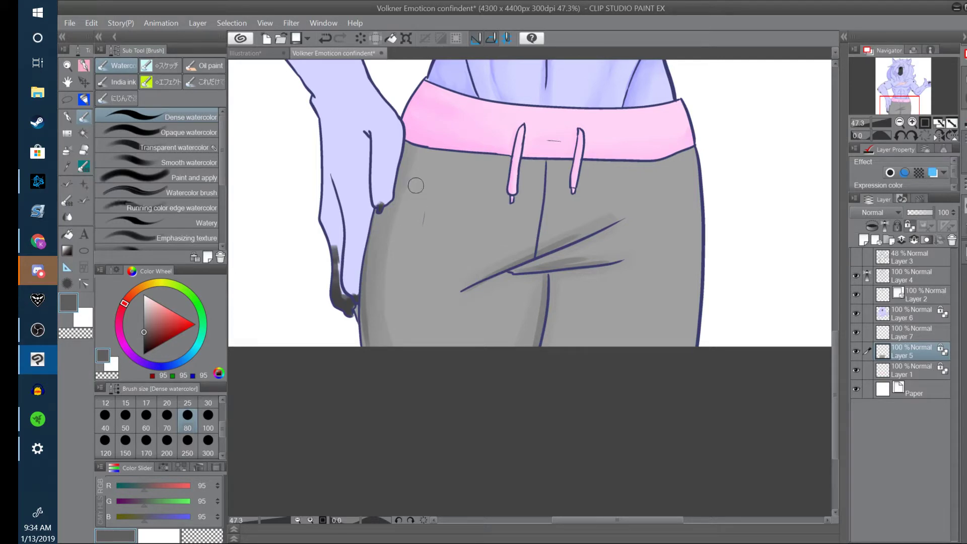
Deepen the shadow along the hip beside the hand and blend it down the trouser leg with Transparent watercolor.
{"action": "left_click_drag", "start_coordinate": [389, 202], "coordinate": [381, 245]}
{"action": "left_click", "coordinate": [172, 147]}
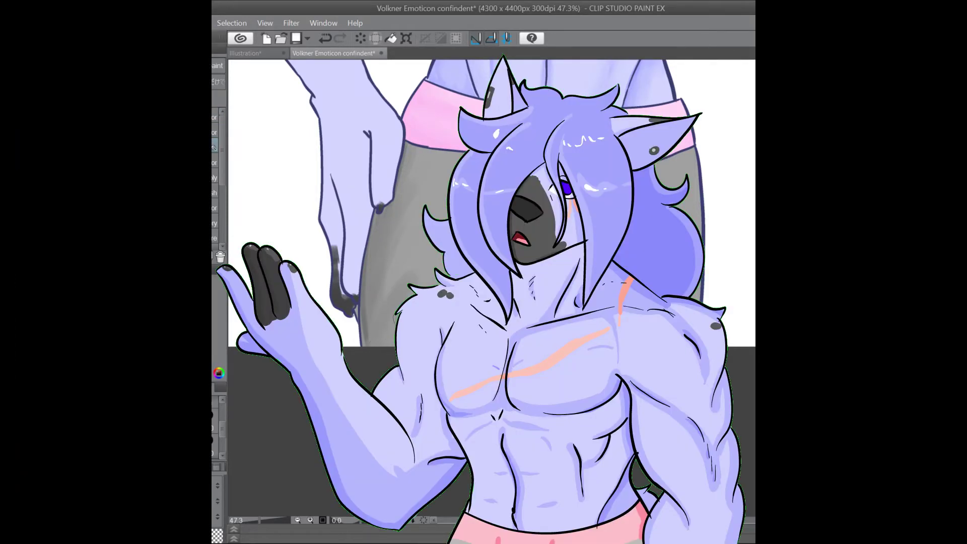
{"action": "left_click_drag", "start_coordinate": [384, 226], "coordinate": [372, 330]}
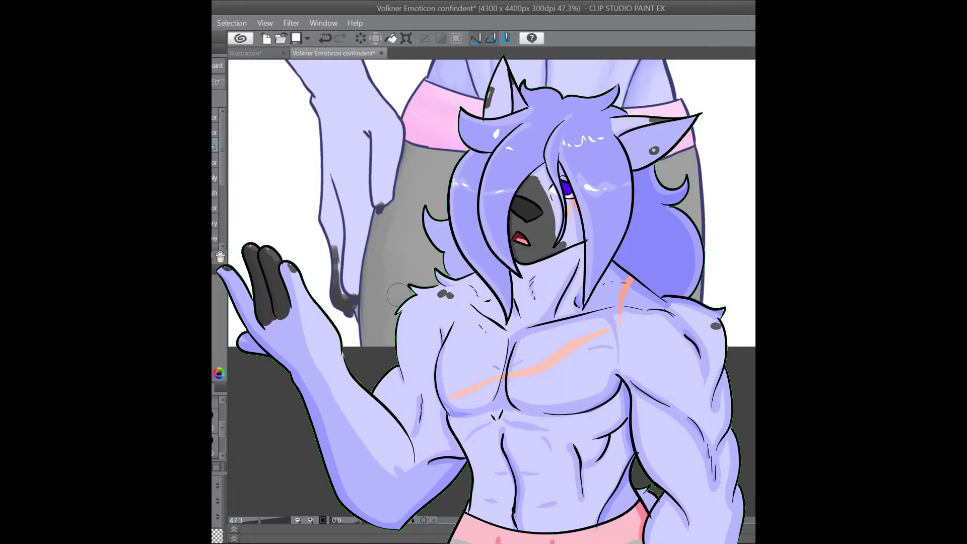
{"action": "left_click_drag", "start_coordinate": [398, 295], "coordinate": [387, 276]}
Try a short Dense watercolor stroke at size 40 on the upper part of the trousers, and undo it.
{"action": "scroll", "coordinate": [352, 212], "scroll_direction": "up", "scroll_amount": 3}
{"action": "scroll", "coordinate": [353, 211], "scroll_direction": "down", "scroll_amount": 4}
{"action": "scroll", "coordinate": [352, 212], "scroll_direction": "up", "scroll_amount": 1}
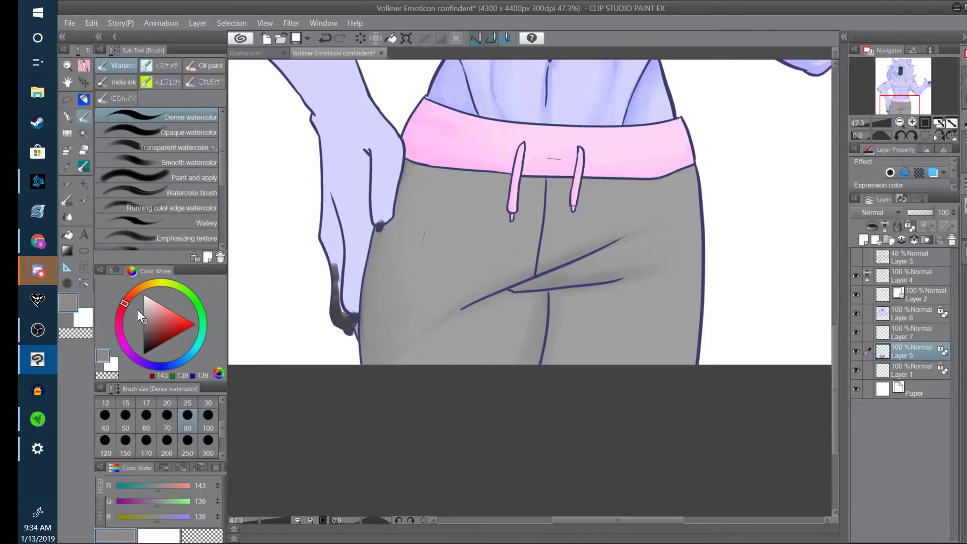
{"action": "left_click", "coordinate": [146, 402]}
{"action": "left_click", "coordinate": [194, 402]}
{"action": "left_click", "coordinate": [107, 421]}
{"action": "left_click_drag", "start_coordinate": [464, 258], "coordinate": [465, 268]}
{"action": "left_click", "coordinate": [325, 39]}
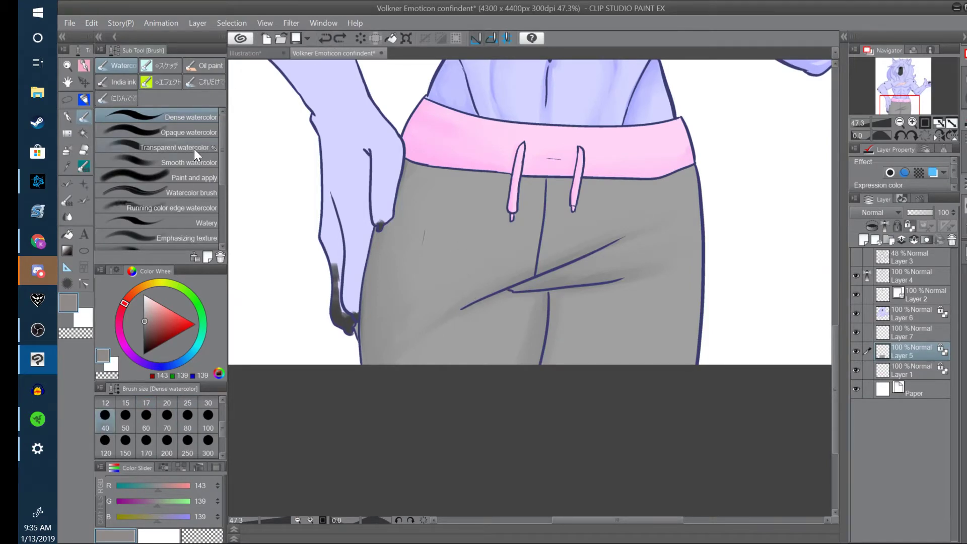
Airbrush soft highlights in RGB 230, 231, 255 over the hair, chest and abs on Layer 6, using the Soft airbrush at size 200.
{"action": "left_click", "coordinate": [461, 312]}
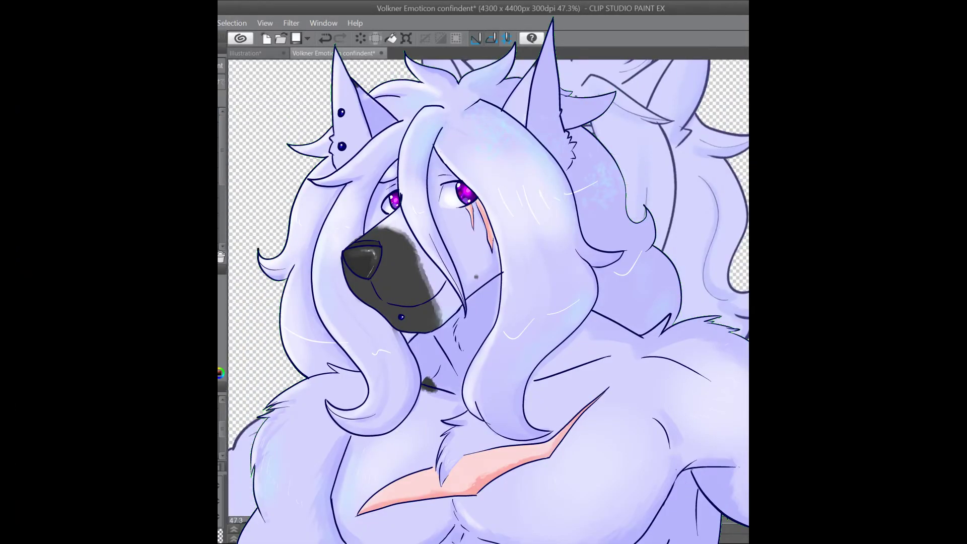
{"action": "key", "text": "i"}
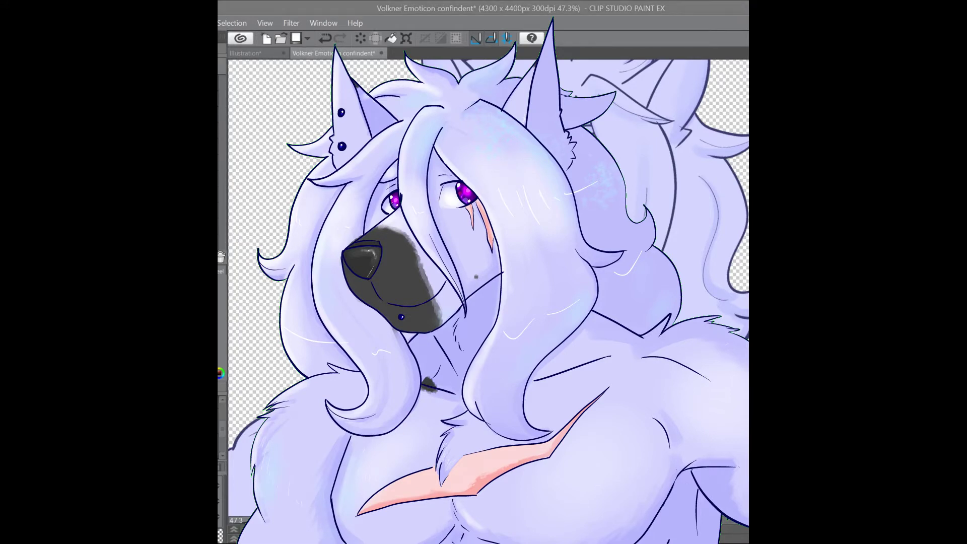
{"action": "scroll", "coordinate": [670, 202], "scroll_direction": "up", "scroll_amount": 2}
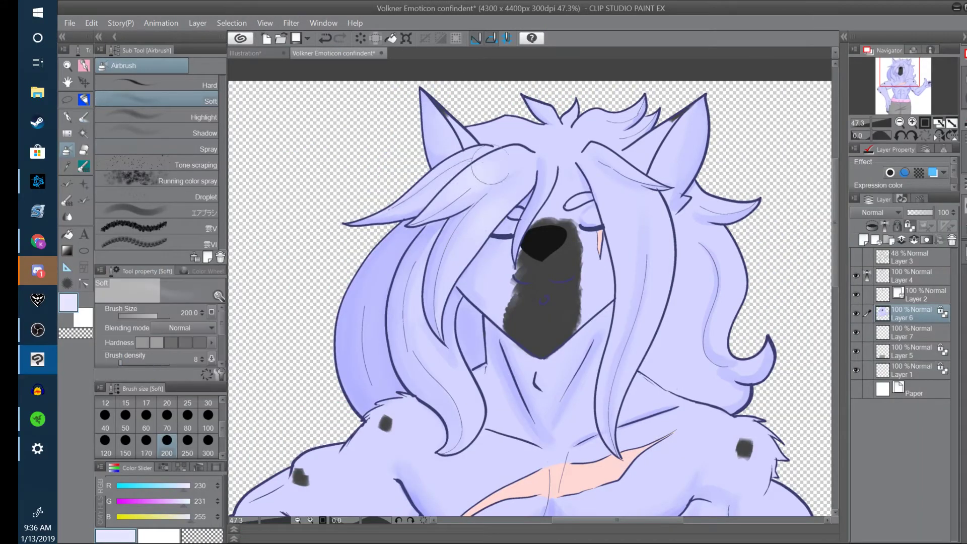
{"action": "scroll", "coordinate": [836, 184], "scroll_direction": "down", "scroll_amount": 5}
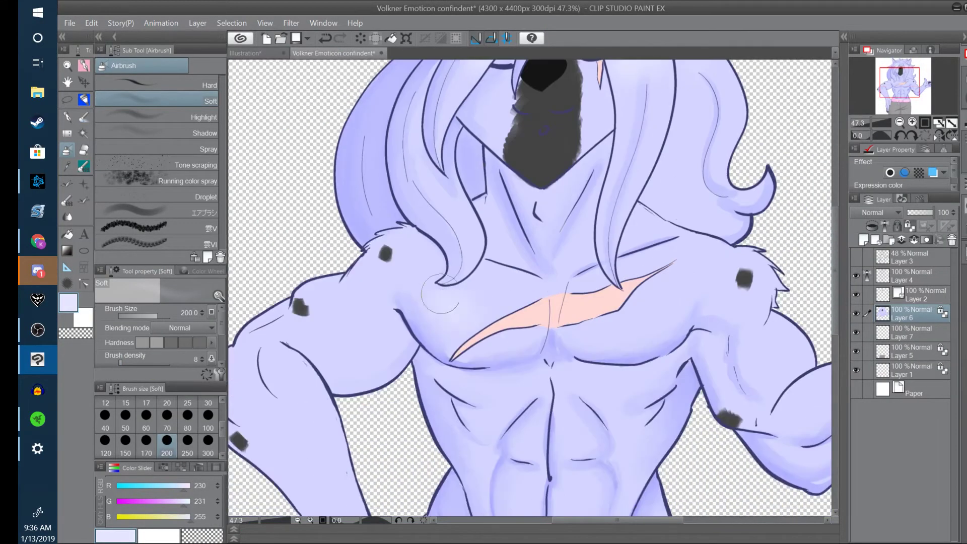
{"action": "scroll", "coordinate": [532, 287], "scroll_direction": "down", "scroll_amount": 3}
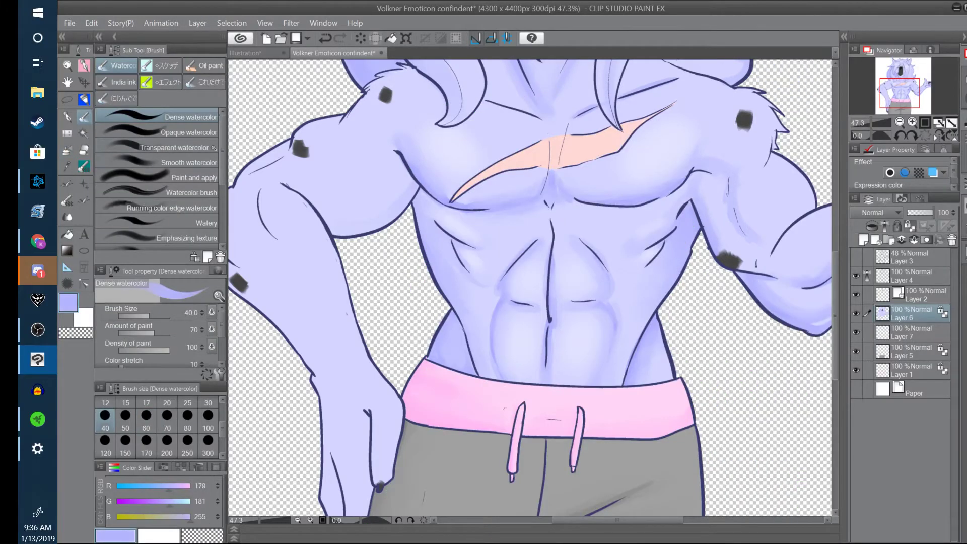
Shade the forearm of the arm resting on the hip in RGB 179, 181, 255 with Dense watercolor at size 80.
{"action": "scroll", "coordinate": [508, 412], "scroll_direction": "left", "scroll_amount": 3}
{"action": "left_click", "coordinate": [188, 416]}
{"action": "mouse_move", "coordinate": [433, 128]}
{"action": "left_mouse_down"}
{"action": "mouse_move", "coordinate": [353, 189]}
{"action": "mouse_move", "coordinate": [315, 237]}
{"action": "mouse_move", "coordinate": [434, 314]}
{"action": "left_mouse_up"}
{"action": "left_click_drag", "start_coordinate": [377, 310], "coordinate": [431, 377]}
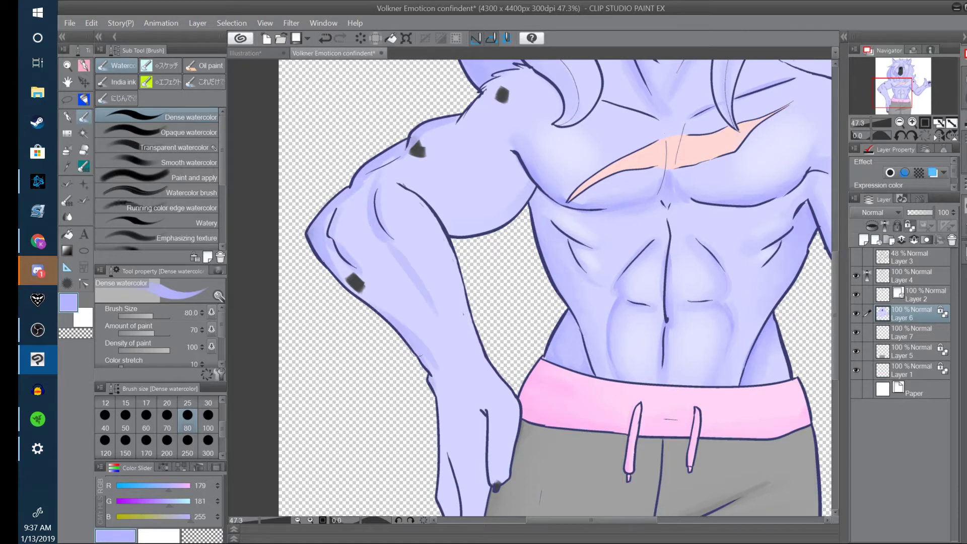
Paint lavender shadows down the back of the hand on the hip, along its fingers and beside the thumb.
{"action": "scroll", "coordinate": [432, 384], "scroll_direction": "down", "scroll_amount": 3}
{"action": "left_click_drag", "start_coordinate": [436, 287], "coordinate": [456, 423]}
{"action": "left_click_drag", "start_coordinate": [460, 388], "coordinate": [472, 470]}
{"action": "mouse_move", "coordinate": [490, 316]}
{"action": "left_mouse_down"}
{"action": "mouse_move", "coordinate": [494, 372]}
{"action": "mouse_move", "coordinate": [470, 277]}
{"action": "mouse_move", "coordinate": [513, 361]}
{"action": "left_mouse_up"}
Blend the arm shadows and the edges of the dark fingertip and upper-arm markings in RGB 188, 189, 255 with Transparent watercolor at size 60.
{"action": "left_click", "coordinate": [110, 165]}
{"action": "left_click", "coordinate": [414, 214], "text": "alt"}
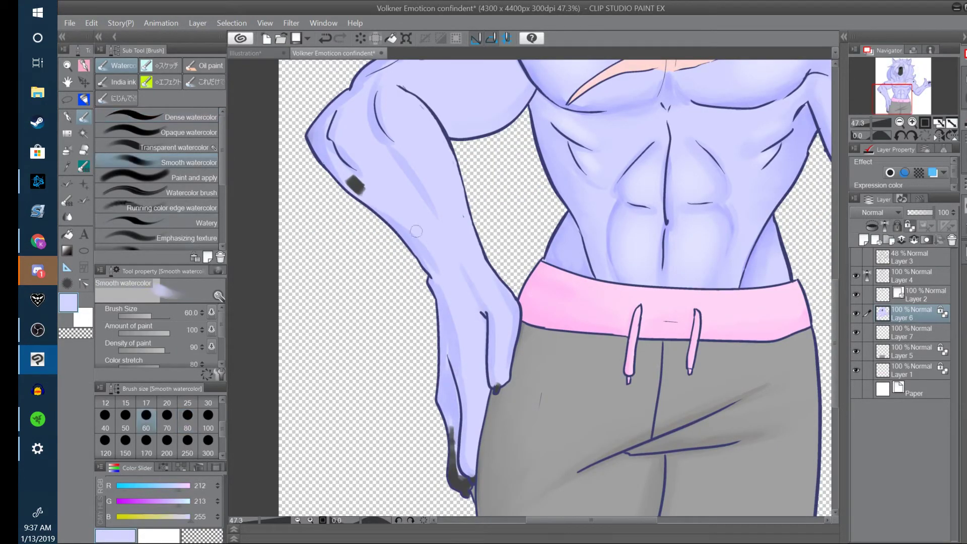
{"action": "left_click", "coordinate": [178, 145]}
{"action": "left_click", "coordinate": [382, 142], "text": "alt"}
{"action": "key", "text": "["}
{"action": "key", "text": "["}
{"action": "key", "text": "["}
{"action": "key", "text": "["}
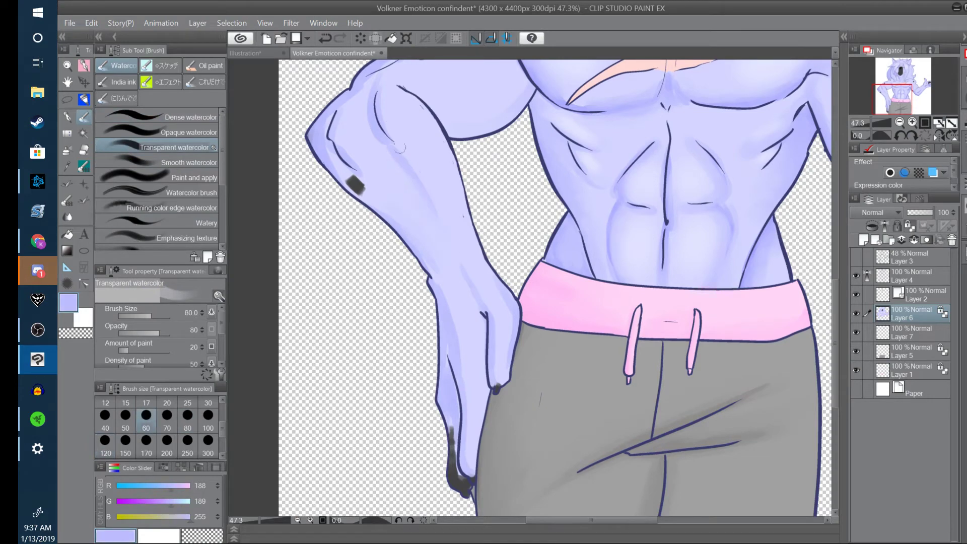
{"action": "left_click_drag", "start_coordinate": [453, 425], "coordinate": [467, 413]}
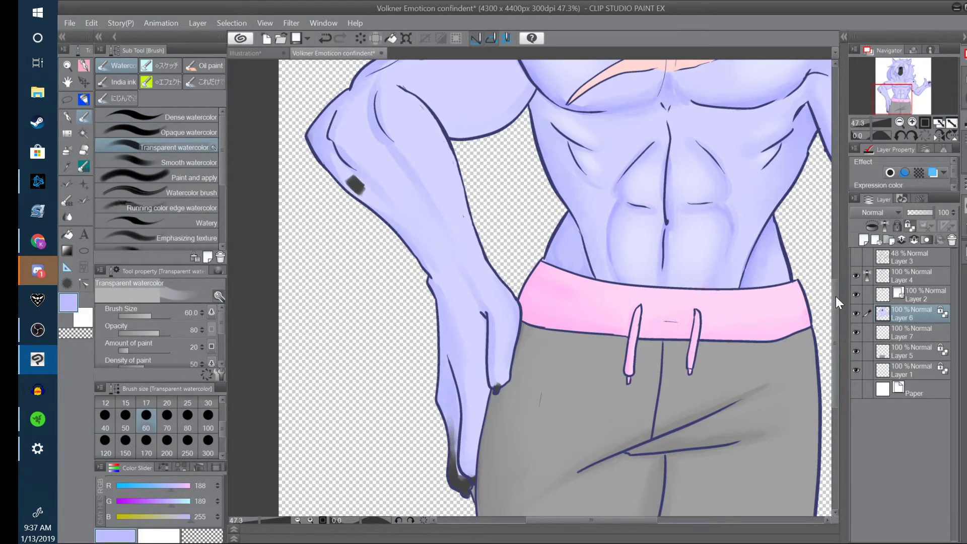
{"action": "scroll", "coordinate": [372, 201], "scroll_direction": "up", "scroll_amount": 3}
{"action": "left_click_drag", "start_coordinate": [450, 205], "coordinate": [405, 240]}
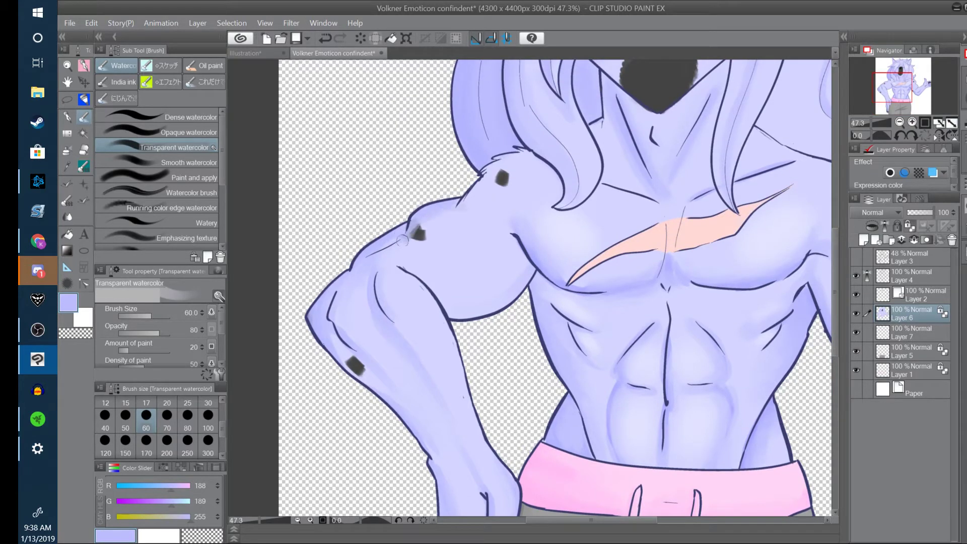
Shade the underside of the upper arm and the elbow crease in RGB 146, 149, 255 with Smooth watercolor at size 60.
{"action": "left_click", "coordinate": [327, 324], "text": "alt"}
{"action": "left_click", "coordinate": [186, 132]}
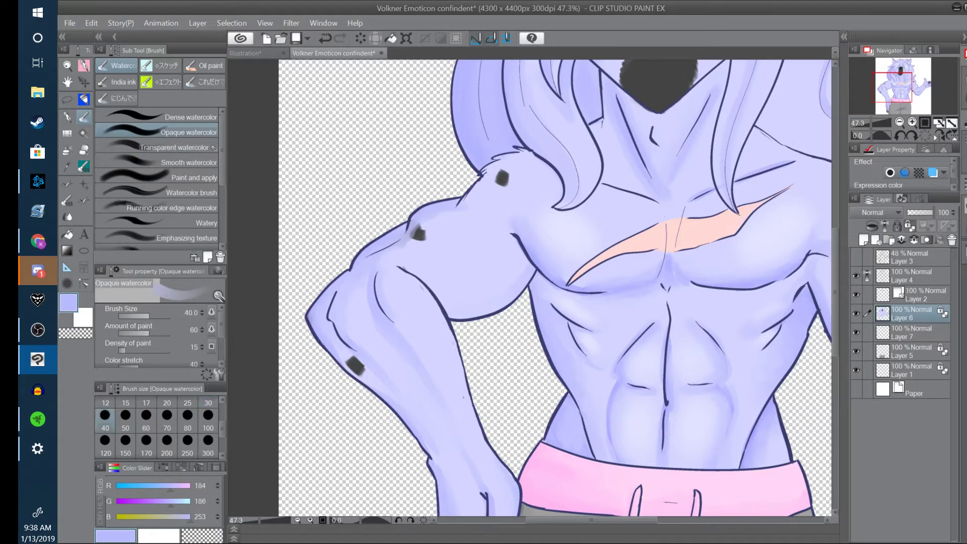
{"action": "left_click", "coordinate": [218, 270]}
{"action": "left_click", "coordinate": [166, 307]}
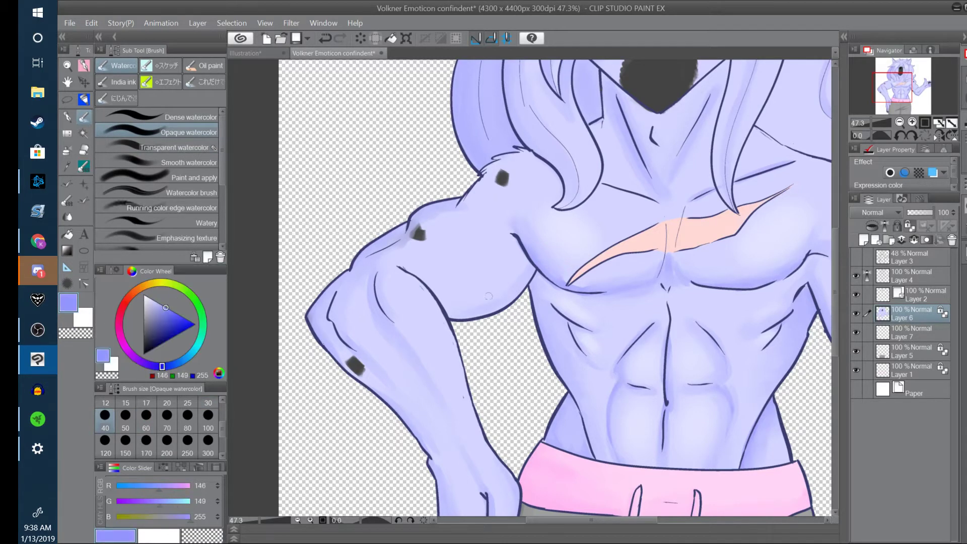
{"action": "left_click_drag", "start_coordinate": [511, 290], "coordinate": [504, 299]}
{"action": "left_click", "coordinate": [331, 41]}
{"action": "left_click", "coordinate": [187, 162]}
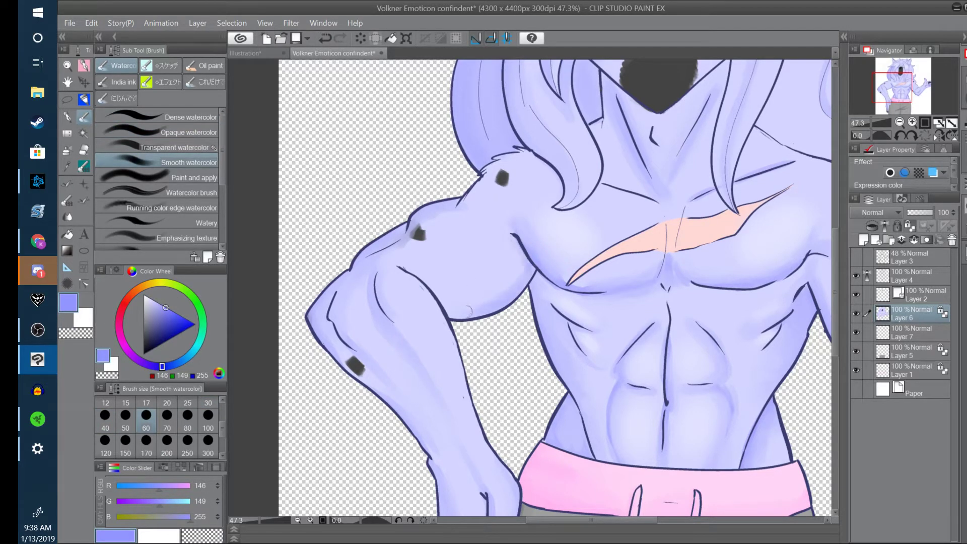
{"action": "left_click_drag", "start_coordinate": [421, 280], "coordinate": [446, 324]}
{"action": "left_click", "coordinate": [174, 147]}
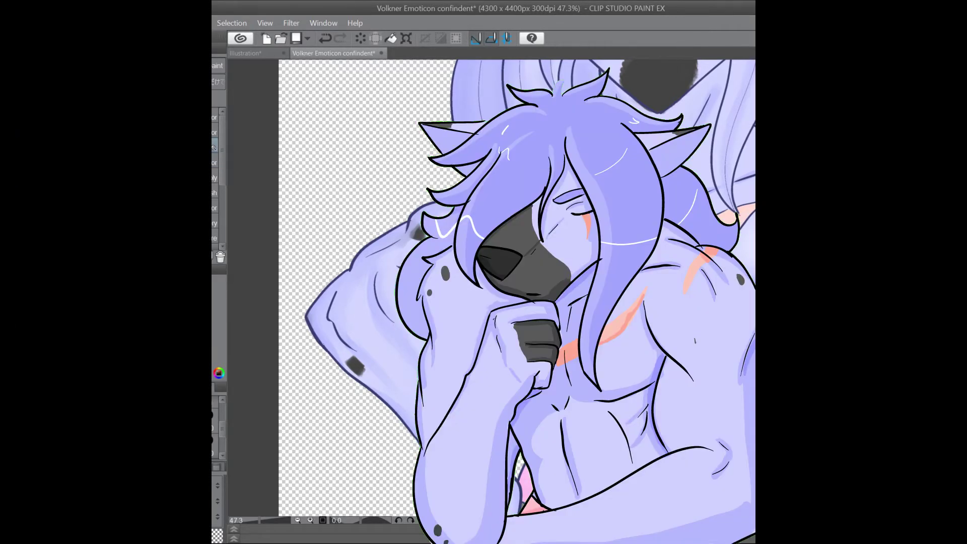
Paint dark markings on the elbow tip, upper-arm spot and fingertips with Dense watercolor, and soften their edges with Transparent watercolor.
{"action": "left_click", "coordinate": [214, 117]}
{"action": "mouse_move", "coordinate": [316, 307]}
{"action": "left_mouse_down"}
{"action": "mouse_move", "coordinate": [311, 320]}
{"action": "mouse_move", "coordinate": [322, 299]}
{"action": "left_mouse_up"}
{"action": "left_click_drag", "start_coordinate": [416, 235], "coordinate": [417, 231]}
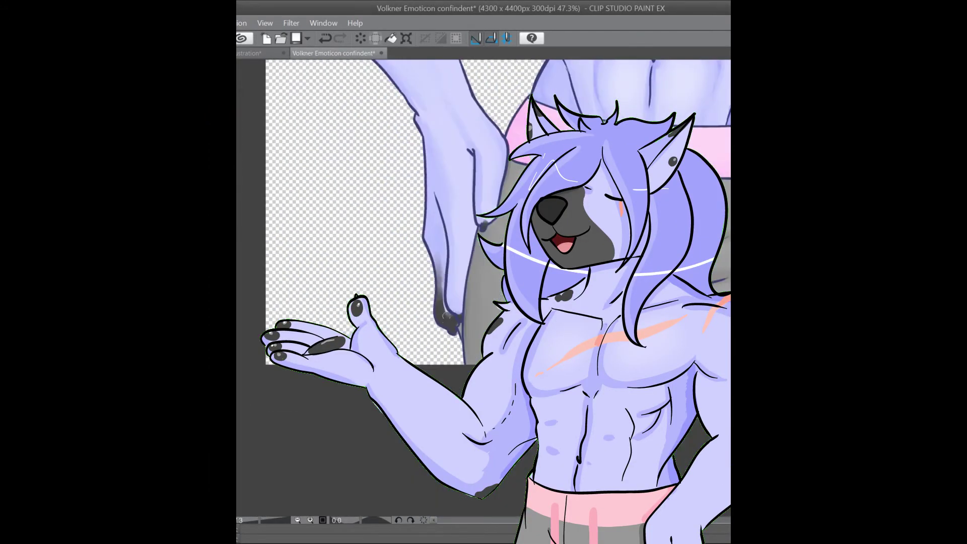
{"action": "left_click_drag", "start_coordinate": [446, 316], "coordinate": [443, 272]}
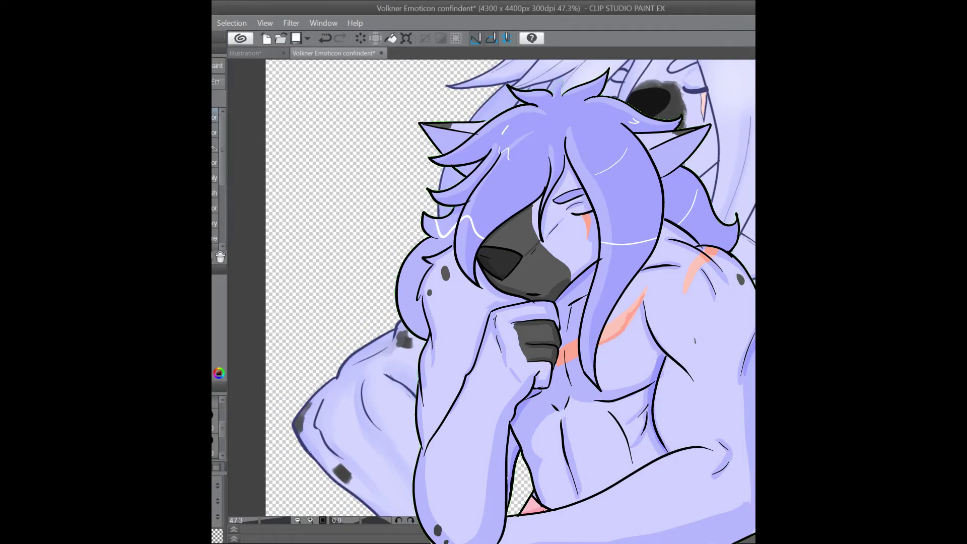
{"action": "left_click", "coordinate": [215, 145]}
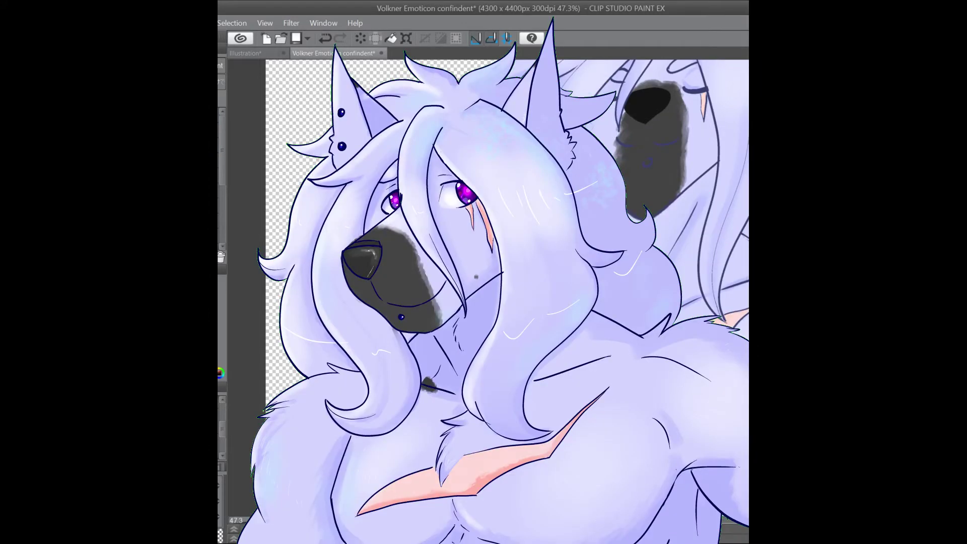
Undo the last several strokes.
{"action": "scroll", "coordinate": [670, 202], "scroll_direction": "down", "scroll_amount": 6}
{"action": "scroll", "coordinate": [670, 202], "scroll_direction": "up", "scroll_amount": 1}
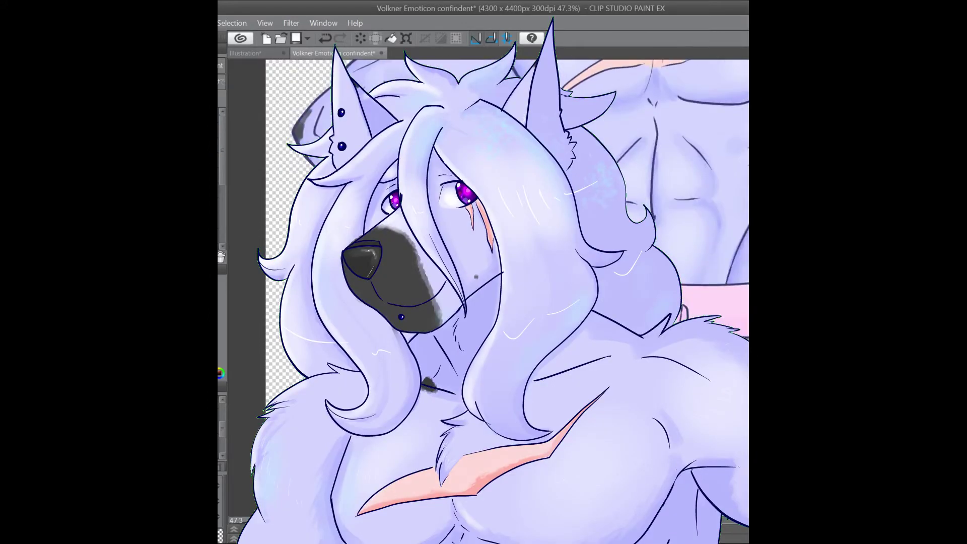
{"action": "key", "text": "e"}
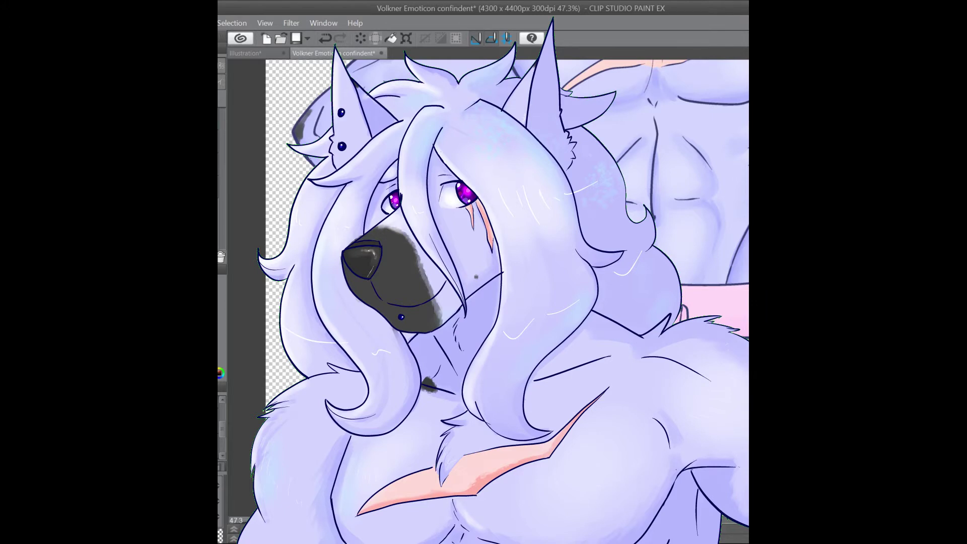
{"action": "key", "text": "ctrl+z"}
{"action": "key", "text": "ctrl+z"}
{"action": "key", "text": "ctrl+z"}
{"action": "key", "text": "ctrl+z"}
{"action": "key", "text": "ctrl+z"}
{"action": "key", "text": "ctrl+z"}
{"action": "key", "text": "ctrl+z"}
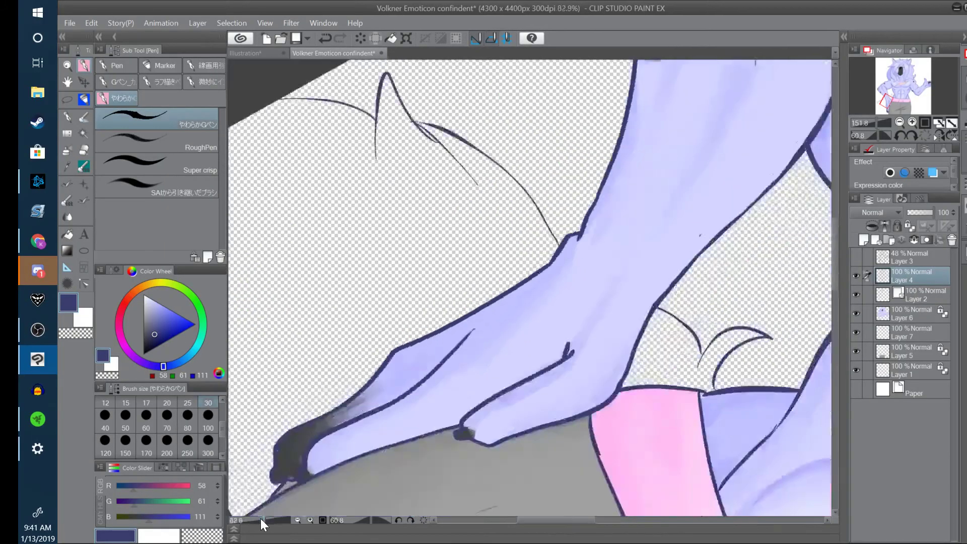
Unlock Layer 6's transparent pixels and fill both outlined tail areas with lavender RGB 212, 213, 255, referring to other layers.
{"action": "left_click", "coordinate": [262, 522]}
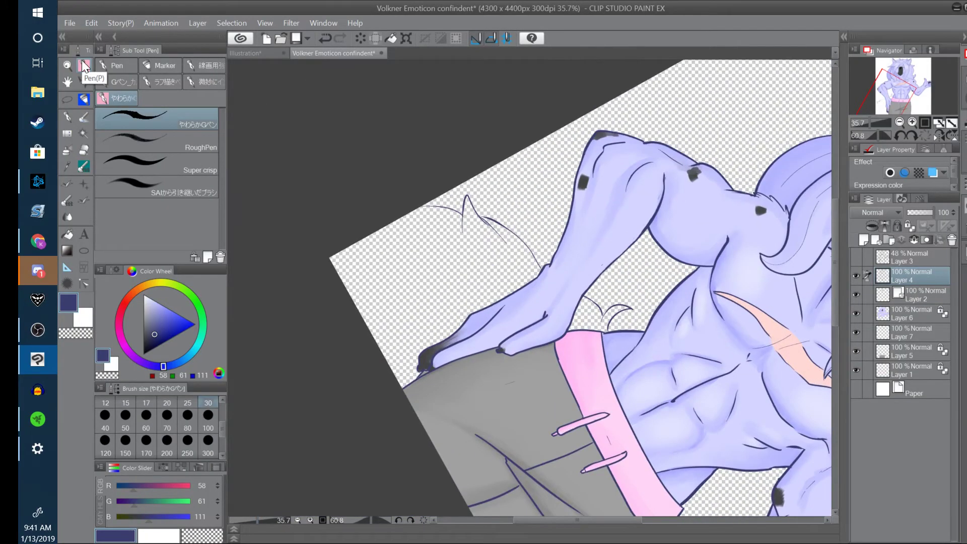
{"action": "left_click", "coordinate": [916, 313]}
{"action": "left_click", "coordinate": [907, 225]}
{"action": "left_click", "coordinate": [67, 235]}
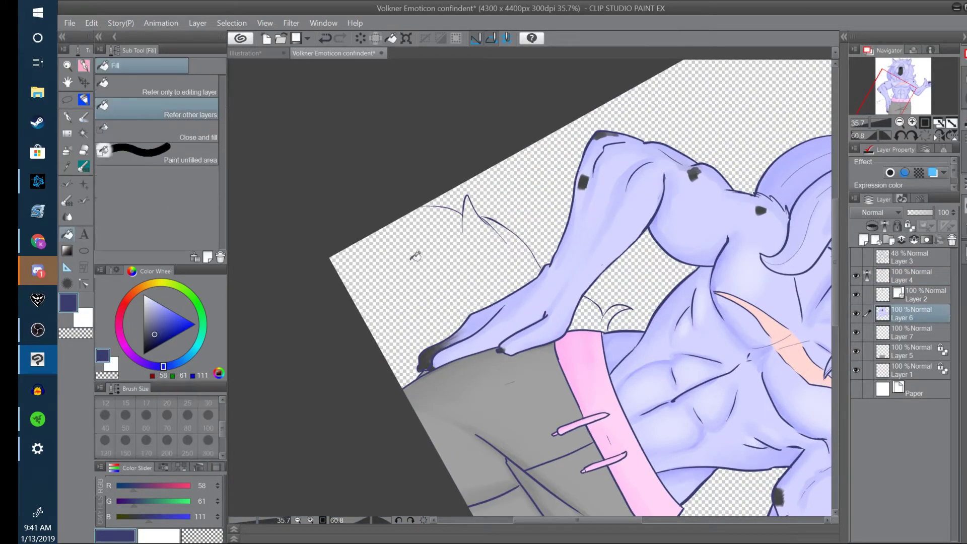
{"action": "left_click", "coordinate": [415, 256]}
{"action": "left_click", "coordinate": [326, 39]}
{"action": "left_click", "coordinate": [534, 302], "text": "alt"}
{"action": "left_click", "coordinate": [415, 272]}
{"action": "left_click", "coordinate": [596, 315]}
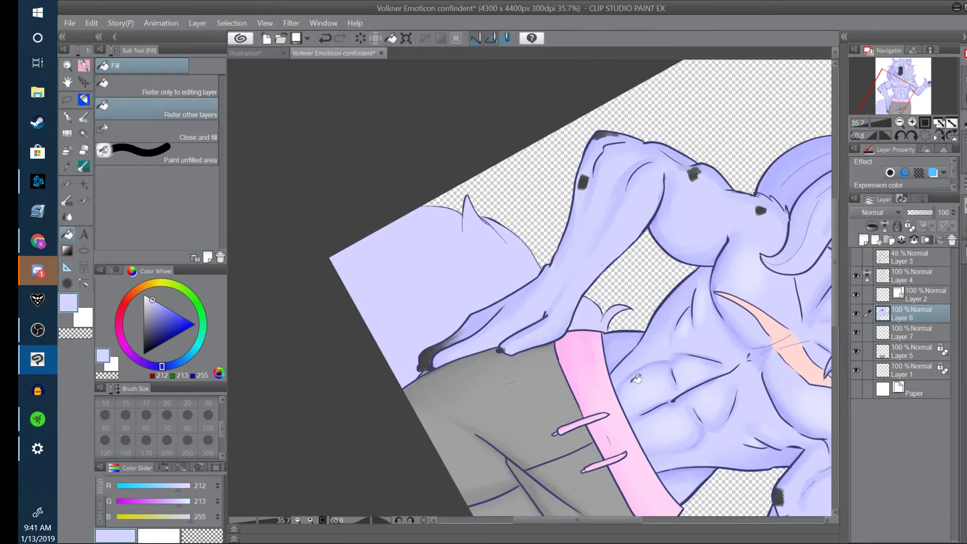
Lock Layer 6's transparent pixels and shade the tail's outer edge and upper tuft in RGB 197, 198, 255 with Dense watercolor at size 80.
{"action": "left_click", "coordinate": [424, 520]}
{"action": "left_click", "coordinate": [520, 368], "text": "alt"}
{"action": "left_click", "coordinate": [909, 226]}
{"action": "key", "text": "b"}
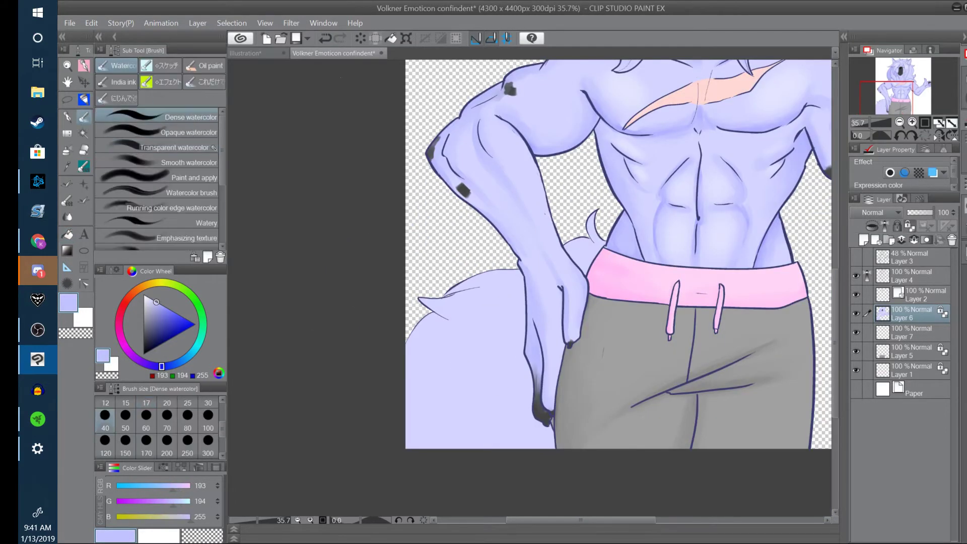
{"action": "left_click", "coordinate": [624, 180], "text": "alt"}
{"action": "mouse_move", "coordinate": [423, 338]}
{"action": "left_mouse_down"}
{"action": "mouse_move", "coordinate": [414, 378]}
{"action": "mouse_move", "coordinate": [496, 296]}
{"action": "left_mouse_up"}
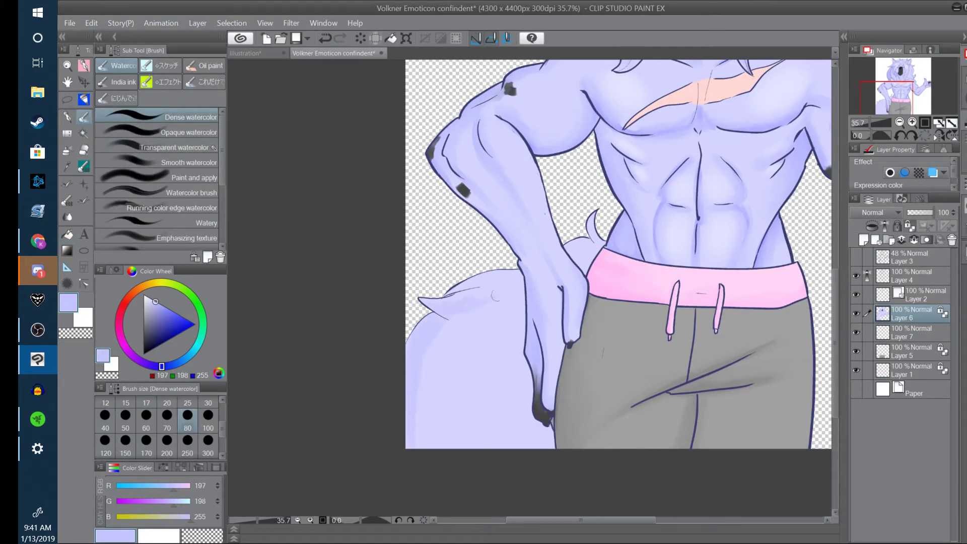
{"action": "mouse_move", "coordinate": [458, 418]}
{"action": "left_mouse_down"}
{"action": "mouse_move", "coordinate": [432, 397]}
{"action": "mouse_move", "coordinate": [413, 428]}
{"action": "left_mouse_up"}
Layer fur strokes across the tail, alternating sampled lavenders RGB 212, 213, 255 and RGB 199, 200, 255.
{"action": "left_click", "coordinate": [427, 418], "text": "alt"}
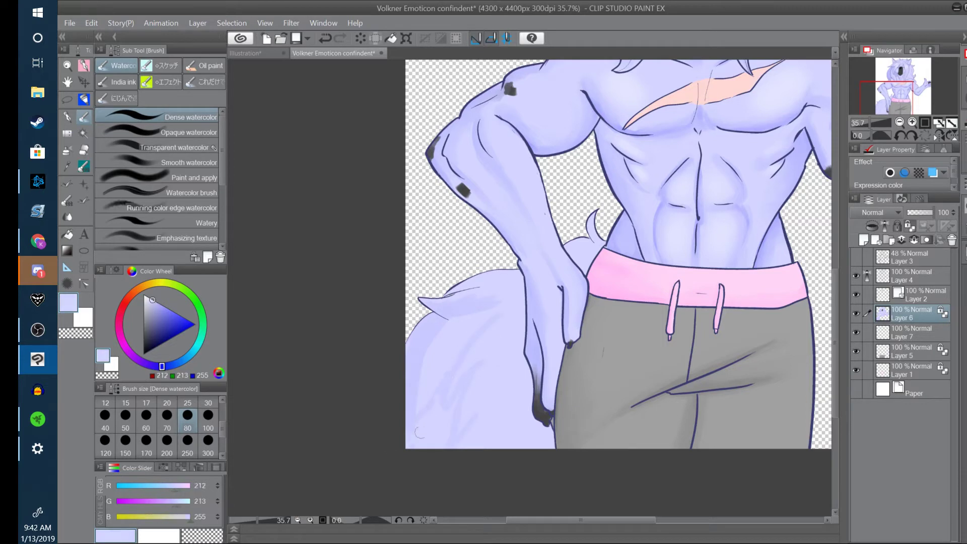
{"action": "left_click", "coordinate": [455, 409], "text": "alt"}
{"action": "left_click", "coordinate": [432, 353], "text": "alt"}
{"action": "left_click", "coordinate": [427, 350], "text": "alt"}
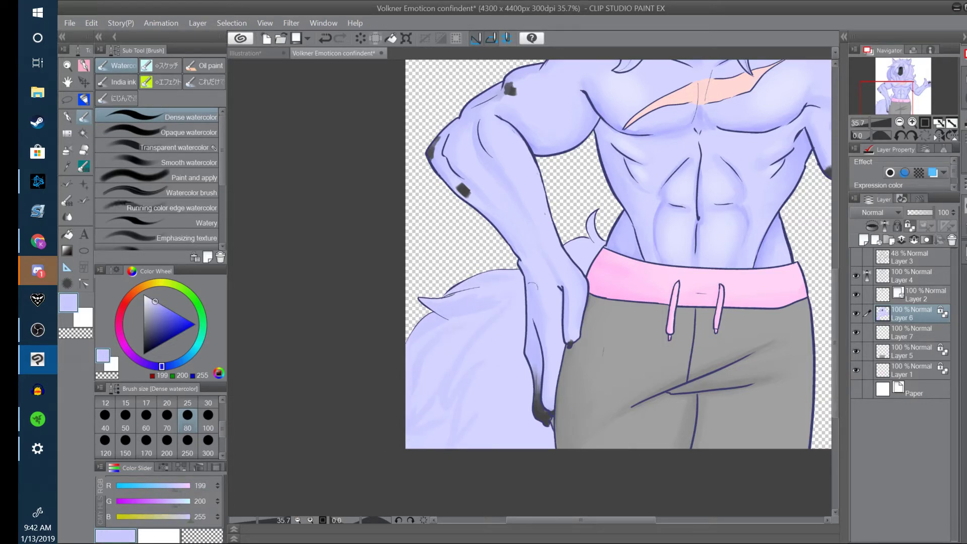
{"action": "left_click", "coordinate": [476, 390], "text": "alt"}
{"action": "key", "text": "alt+Tab"}
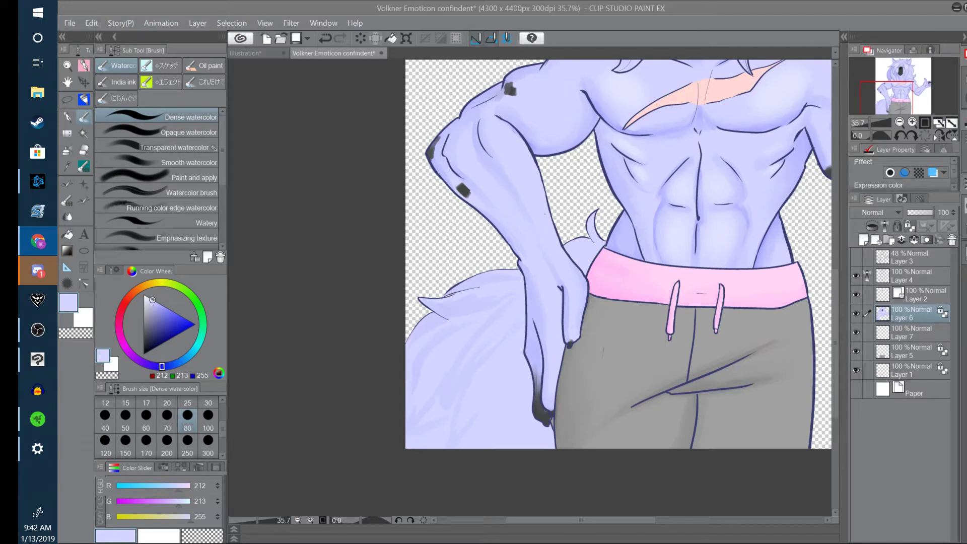
Deepen the tail's fur shadows in RGB 170, 172, 255 and RGB 165, 167, 255 with Running color edge watercolor at size 40.
{"action": "left_click", "coordinate": [161, 305]}
{"action": "left_click", "coordinate": [102, 207]}
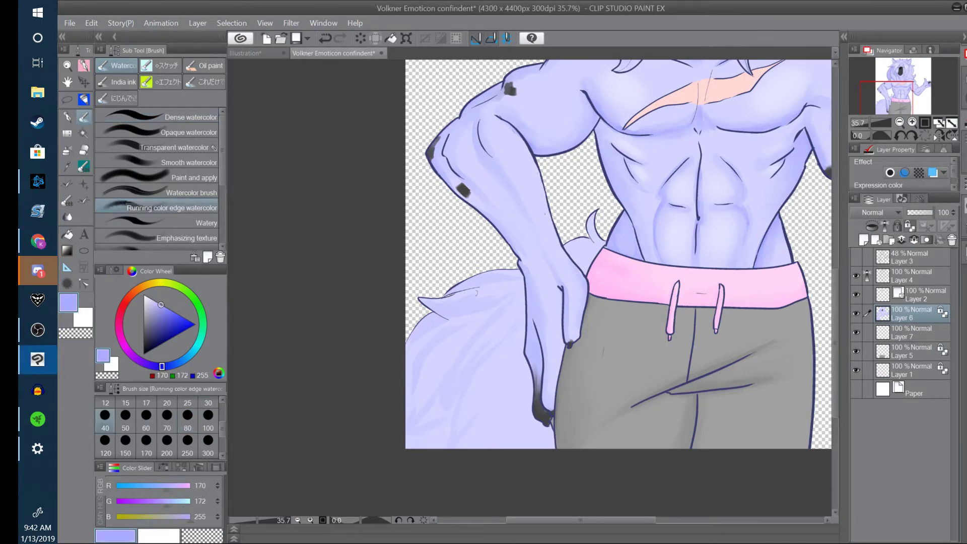
{"action": "left_click", "coordinate": [451, 404], "text": "alt"}
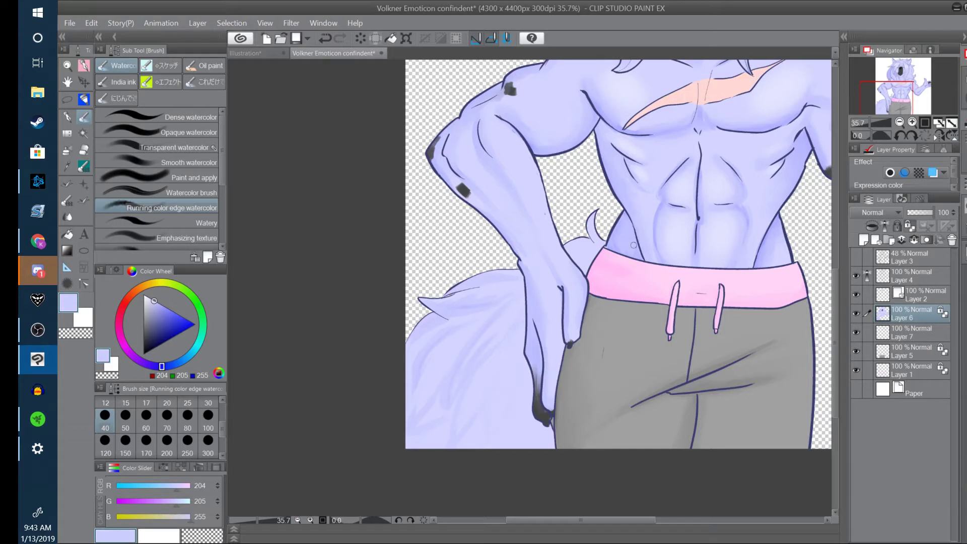
{"action": "left_click", "coordinate": [162, 306]}
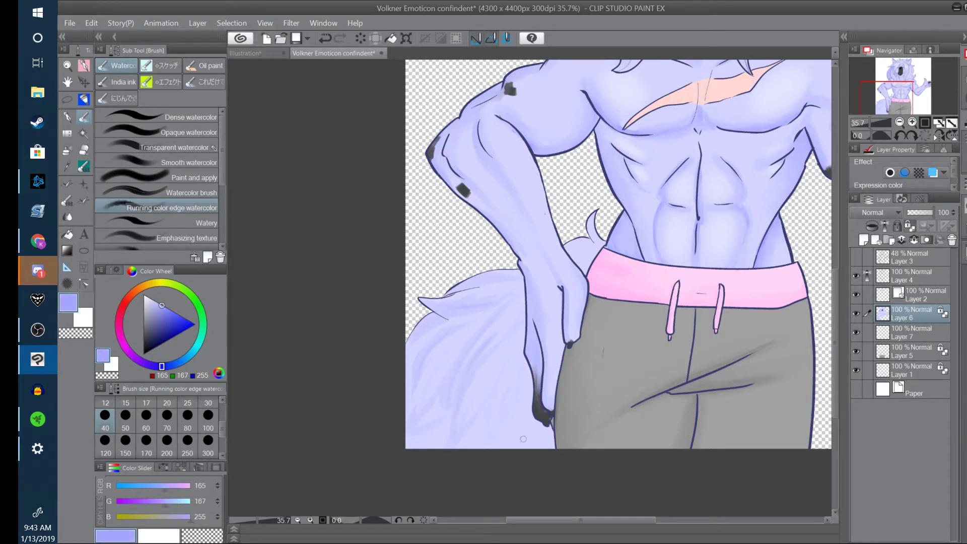
{"action": "left_click", "coordinate": [437, 353], "text": "alt"}
{"action": "left_click", "coordinate": [414, 363], "text": "alt"}
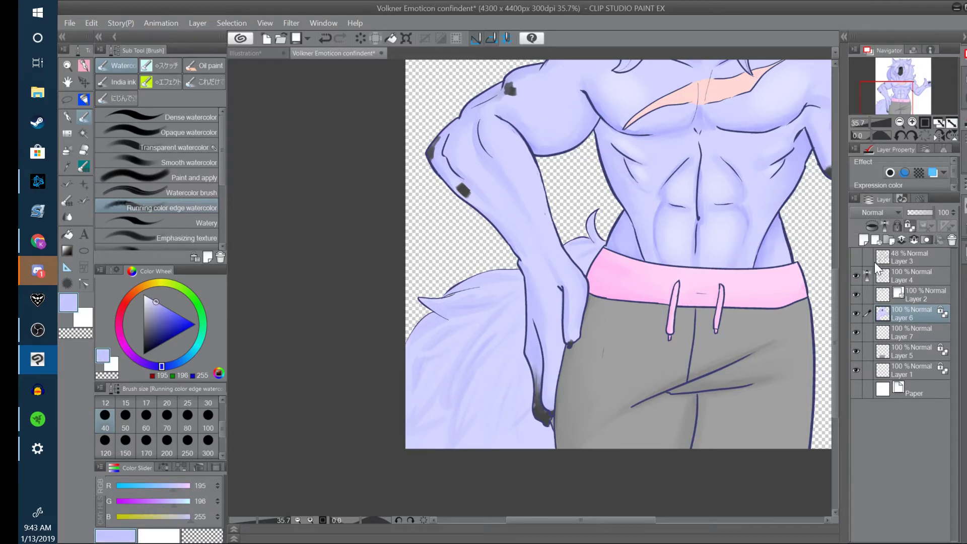
Highlight the tail's upper outer edge in RGB 233, 234, 255 with the Soft airbrush at size 60.
{"action": "left_click_drag", "start_coordinate": [604, 520], "coordinate": [644, 520]}
{"action": "left_click_drag", "start_coordinate": [836, 331], "coordinate": [838, 269]}
{"action": "left_click_drag", "start_coordinate": [728, 510], "coordinate": [692, 518]}
{"action": "mouse_move", "coordinate": [834, 268]}
{"action": "left_mouse_down"}
{"action": "mouse_move", "coordinate": [821, 367]}
{"action": "mouse_move", "coordinate": [822, 353]}
{"action": "left_mouse_up"}
{"action": "left_click_drag", "start_coordinate": [695, 520], "coordinate": [660, 520]}
{"action": "left_click", "coordinate": [149, 297]}
{"action": "left_click", "coordinate": [68, 149]}
{"action": "left_click", "coordinate": [91, 23]}
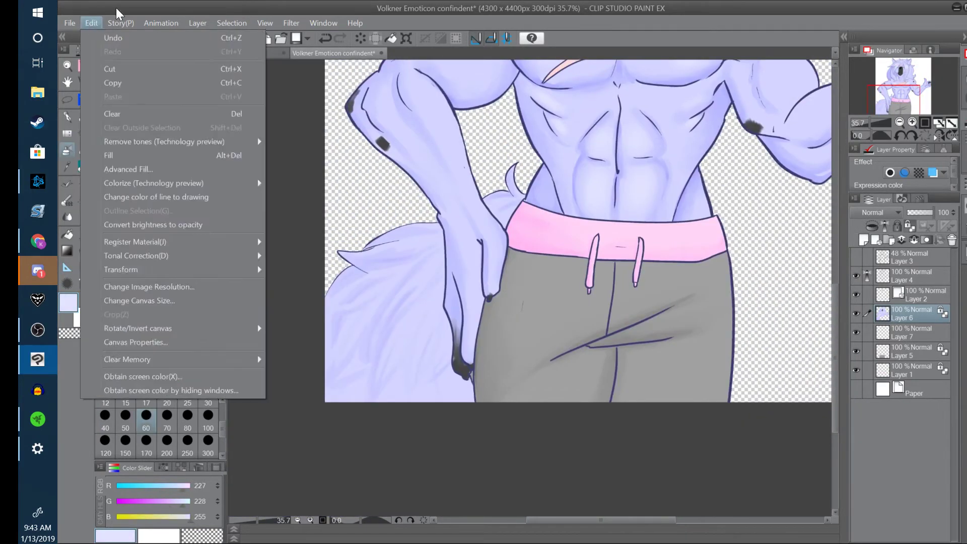
{"action": "left_click", "coordinate": [67, 66]}
{"action": "left_click_drag", "start_coordinate": [479, 313], "coordinate": [374, 453]}
{"action": "left_click", "coordinate": [148, 297]}
{"action": "key", "text": "b"}
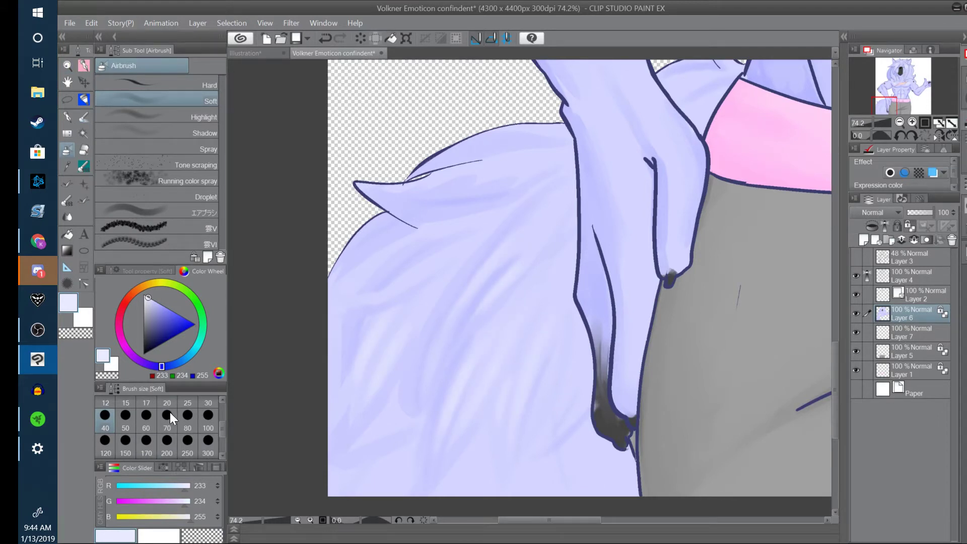
{"action": "left_click", "coordinate": [146, 418]}
{"action": "left_click_drag", "start_coordinate": [348, 289], "coordinate": [388, 251]}
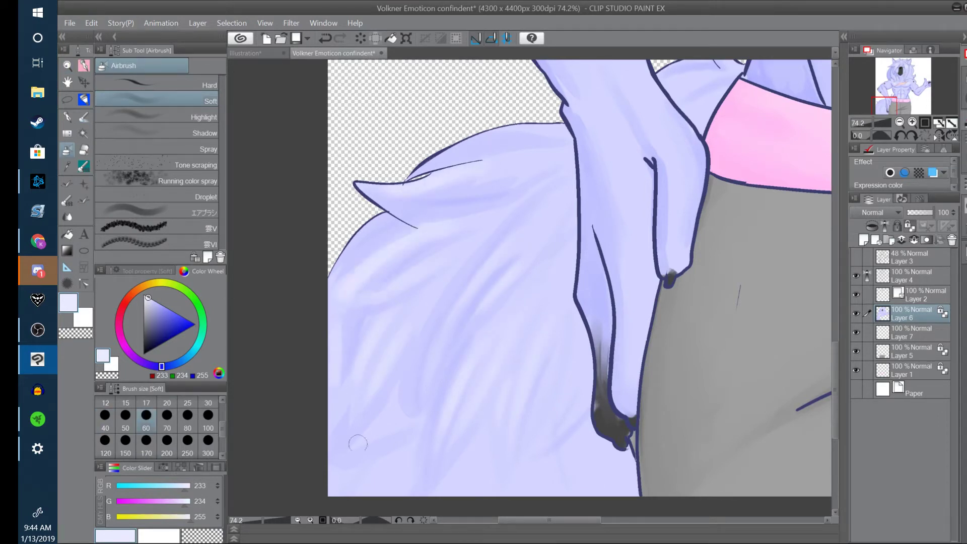
Highlight the tail's lower fur in RGB 233, 234, 255 with the Soft airbrush, and the bent arm at brush size 120.
{"action": "left_click_drag", "start_coordinate": [356, 445], "coordinate": [398, 408]}
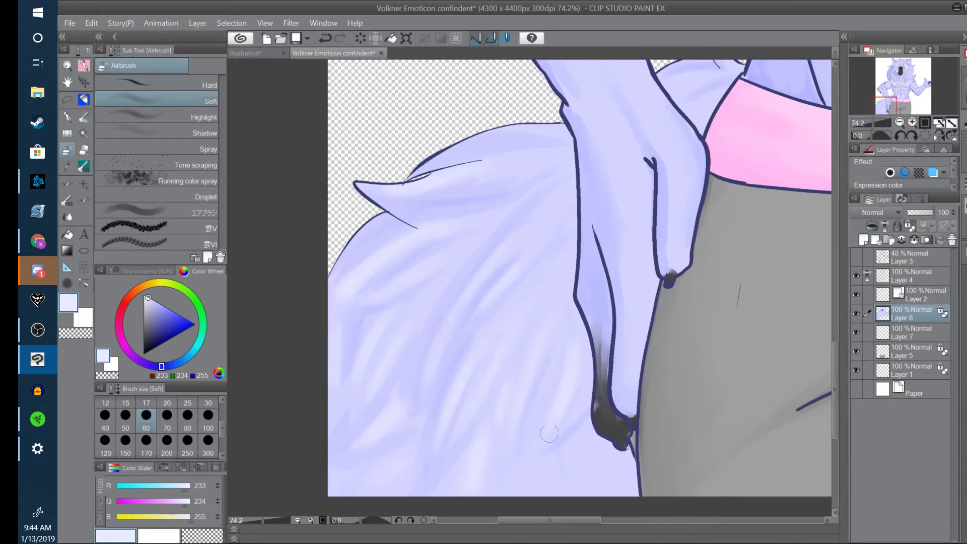
{"action": "mouse_move", "coordinate": [264, 520]}
{"action": "left_mouse_down"}
{"action": "mouse_move", "coordinate": [250, 524]}
{"action": "mouse_move", "coordinate": [263, 520]}
{"action": "left_mouse_up"}
{"action": "left_click_drag", "start_coordinate": [835, 363], "coordinate": [835, 277]}
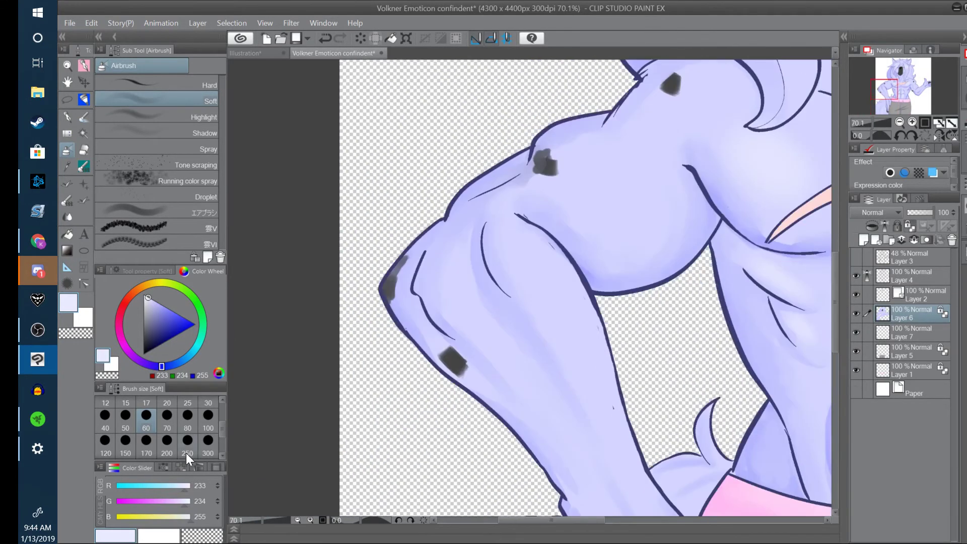
{"action": "left_click", "coordinate": [208, 421]}
{"action": "left_click", "coordinate": [106, 447]}
{"action": "left_click_drag", "start_coordinate": [567, 271], "coordinate": [566, 358]}
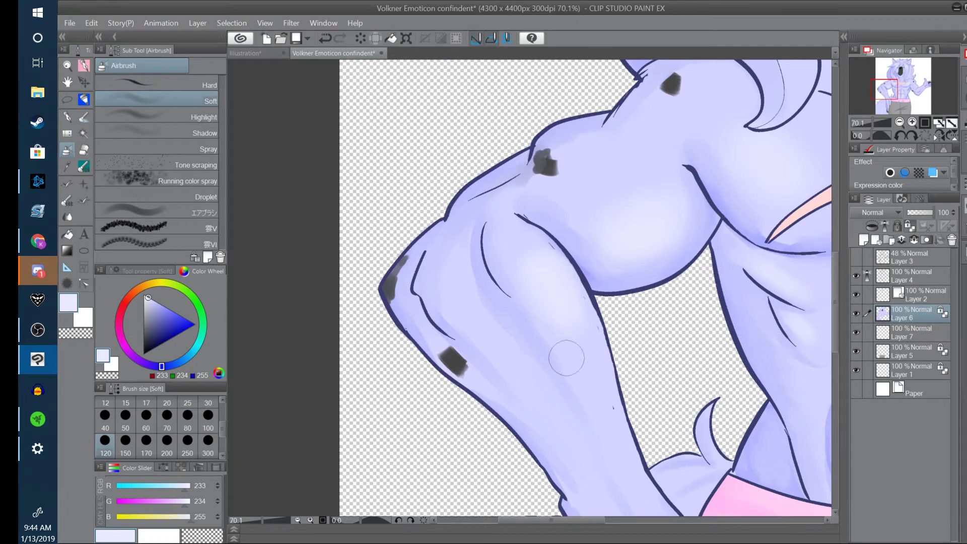
Touch up the torso highlights with the Soft airbrush, reducing the brush to size 50 for the ribs below the chest.
{"action": "left_click_drag", "start_coordinate": [581, 520], "coordinate": [603, 522]}
{"action": "left_click_drag", "start_coordinate": [329, 269], "coordinate": [337, 312]}
{"action": "left_click_drag", "start_coordinate": [612, 521], "coordinate": [645, 525]}
{"action": "left_click", "coordinate": [125, 414]}
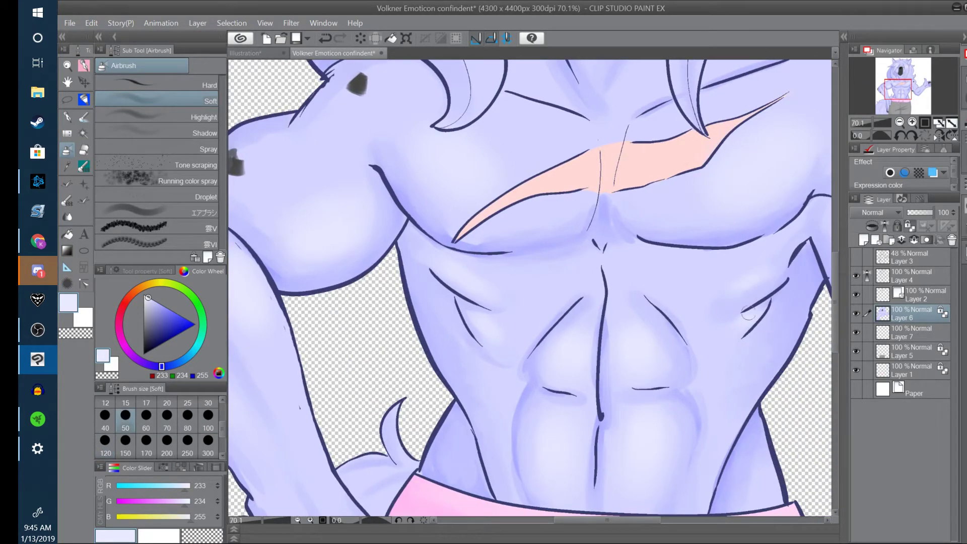
Highlight the swept fringe strands with the Soft airbrush at size 50 and the long outer side hair at size 80.
{"action": "left_click_drag", "start_coordinate": [834, 317], "coordinate": [834, 214]}
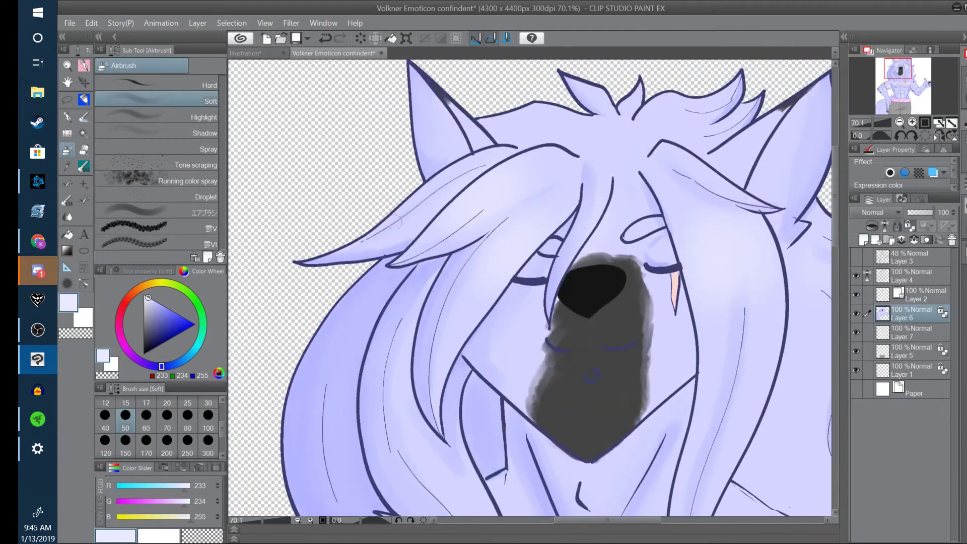
{"action": "left_click_drag", "start_coordinate": [399, 222], "coordinate": [458, 169]}
{"action": "left_click_drag", "start_coordinate": [428, 237], "coordinate": [467, 207]}
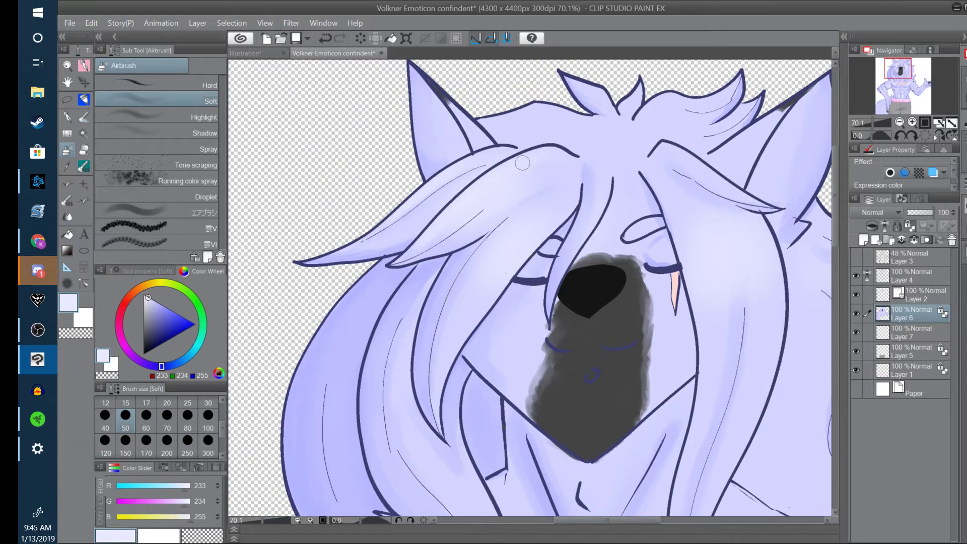
{"action": "scroll", "coordinate": [745, 225], "scroll_direction": "down", "scroll_amount": 3}
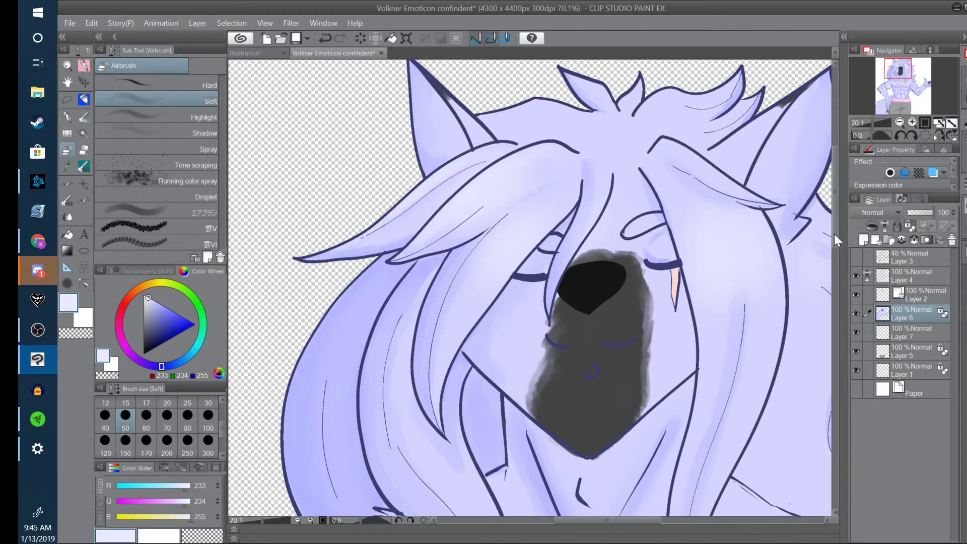
{"action": "left_click", "coordinate": [188, 414]}
{"action": "left_click_drag", "start_coordinate": [308, 354], "coordinate": [307, 251]}
{"action": "left_click_drag", "start_coordinate": [343, 313], "coordinate": [353, 203]}
{"action": "left_click_drag", "start_coordinate": [379, 325], "coordinate": [374, 233]}
Draw thin shine lines across the hair in white RGB 255, 255, 255 with the soft G pen at size 30.
{"action": "left_click", "coordinate": [84, 66]}
{"action": "left_click_drag", "start_coordinate": [336, 201], "coordinate": [370, 147]}
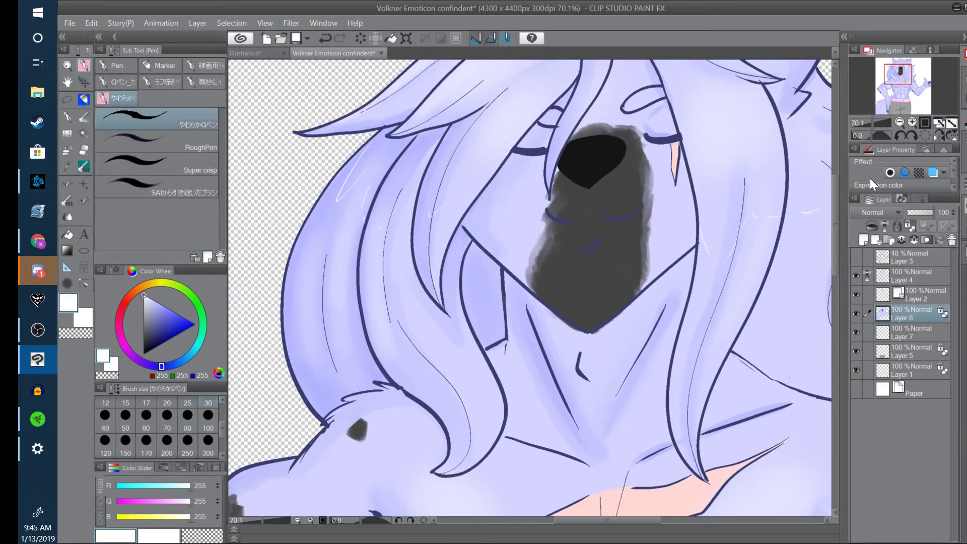
{"action": "left_click_drag", "start_coordinate": [607, 520], "coordinate": [633, 520]}
{"action": "left_click", "coordinate": [256, 520]}
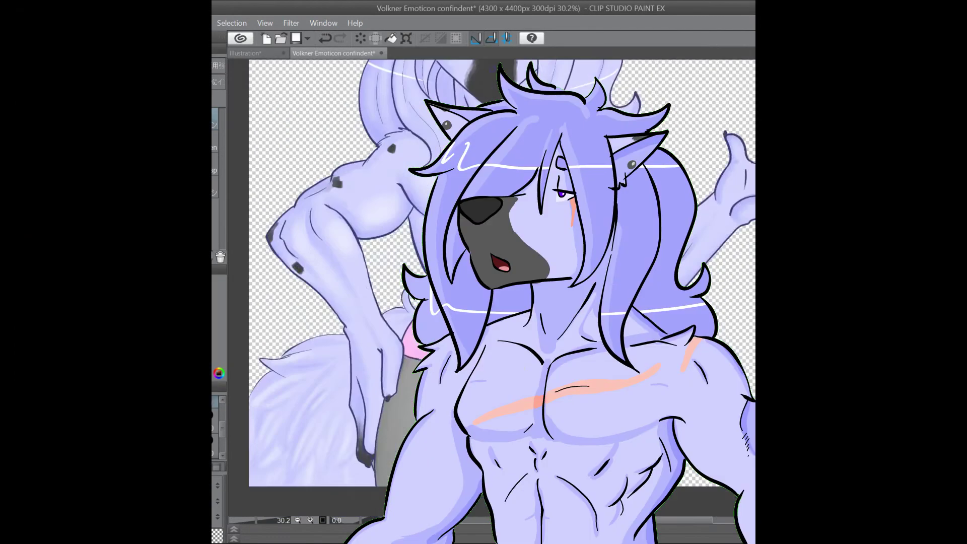
{"action": "scroll", "coordinate": [493, 69], "scroll_direction": "down", "scroll_amount": 3}
{"action": "scroll", "coordinate": [737, 274], "scroll_direction": "up", "scroll_amount": 5}
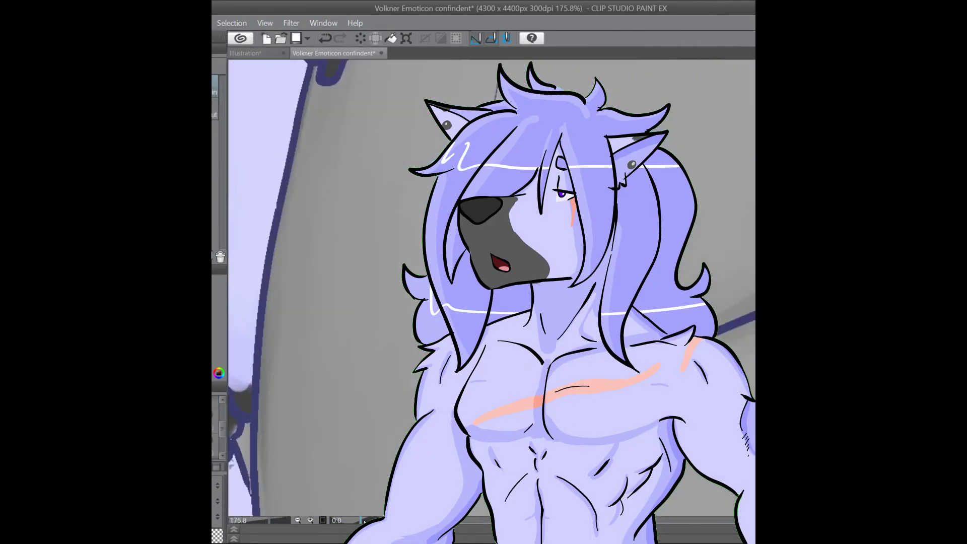
{"action": "left_click", "coordinate": [212, 197]}
{"action": "left_click_drag", "start_coordinate": [245, 278], "coordinate": [251, 290]}
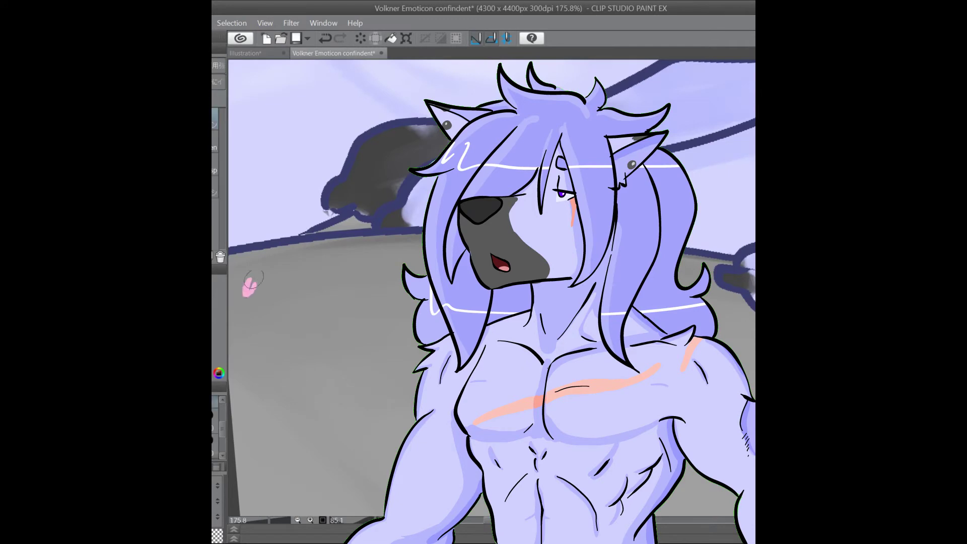
{"action": "key", "text": "ctrl+z"}
{"action": "key", "text": "b"}
{"action": "key", "text": "b"}
{"action": "key", "text": "b"}
{"action": "key", "text": "p"}
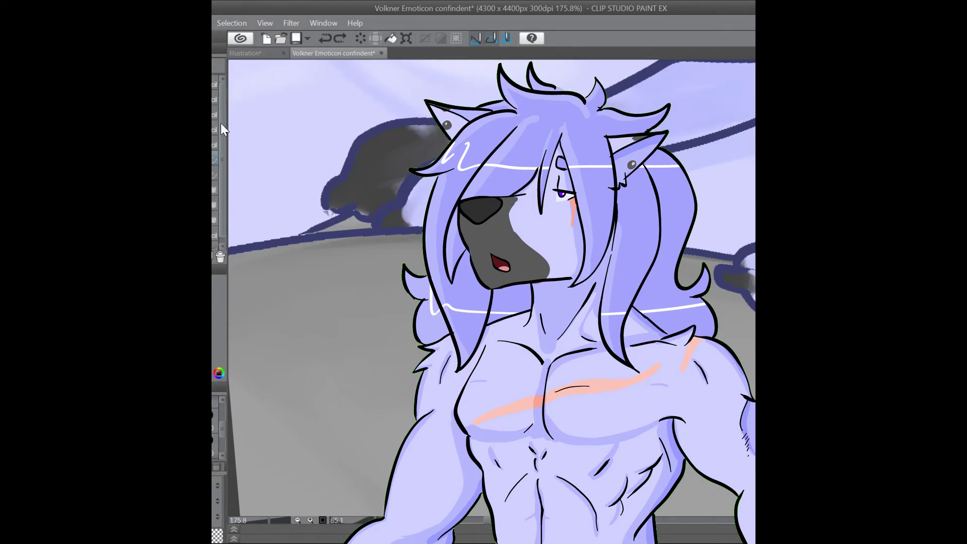
{"action": "key", "text": "b"}
{"action": "left_click_drag", "start_coordinate": [222, 128], "coordinate": [225, 157]}
{"action": "key", "text": "p"}
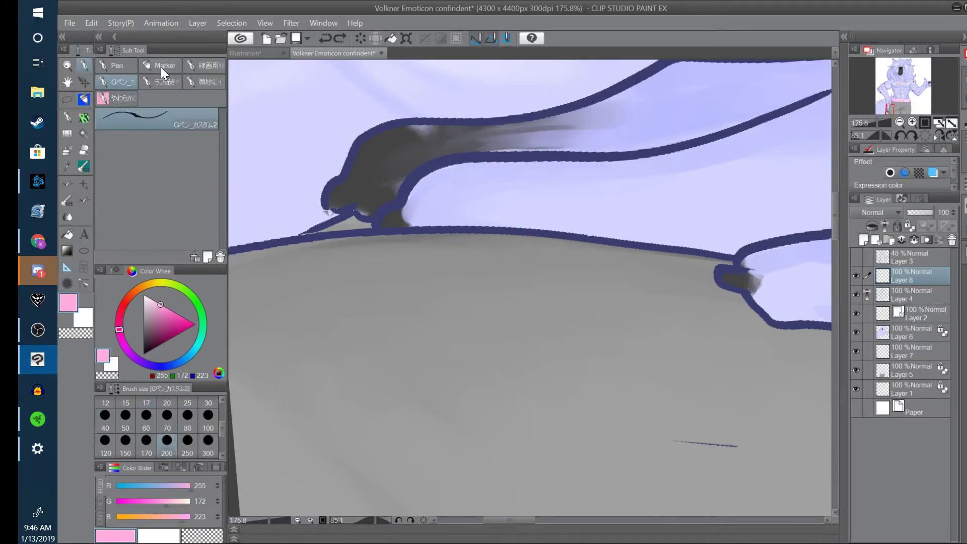
Draw a row of small pink RGB 255, 172, 223 pen marks on the grey trousers beside the hand, on Layer 8.
{"action": "left_click", "coordinate": [121, 66]}
{"action": "left_click", "coordinate": [207, 238]}
{"action": "left_click", "coordinate": [172, 80]}
{"action": "left_click", "coordinate": [132, 95]}
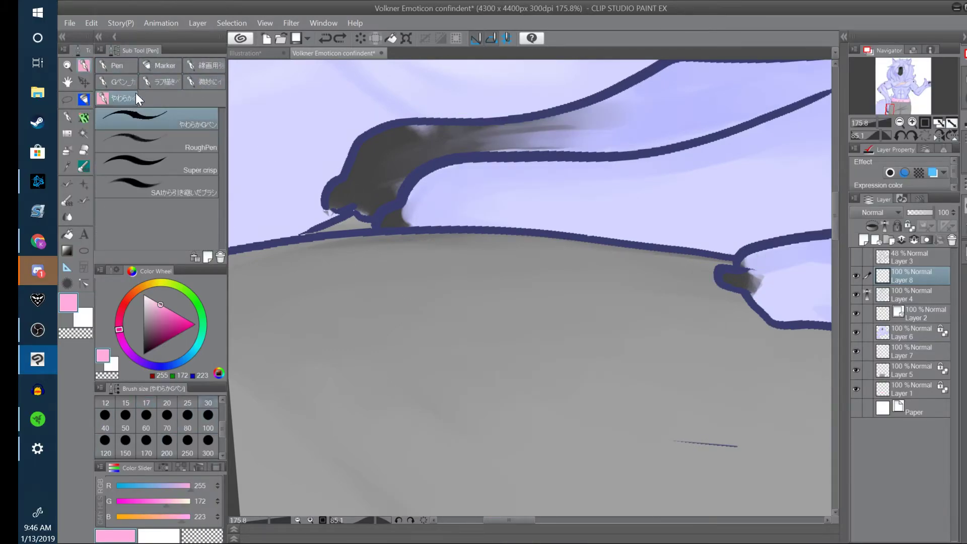
{"action": "left_click", "coordinate": [189, 186]}
{"action": "mouse_move", "coordinate": [288, 298]}
{"action": "left_mouse_down"}
{"action": "mouse_move", "coordinate": [302, 318]}
{"action": "mouse_move", "coordinate": [270, 337]}
{"action": "left_mouse_up"}
{"action": "mouse_move", "coordinate": [335, 318]}
{"action": "left_mouse_down"}
{"action": "mouse_move", "coordinate": [337, 289]}
{"action": "mouse_move", "coordinate": [348, 308]}
{"action": "left_mouse_up"}
{"action": "left_click_drag", "start_coordinate": [361, 272], "coordinate": [363, 306]}
{"action": "mouse_move", "coordinate": [386, 273]}
{"action": "left_mouse_down"}
{"action": "mouse_move", "coordinate": [386, 303]}
{"action": "mouse_move", "coordinate": [416, 298]}
{"action": "left_mouse_up"}
{"action": "mouse_move", "coordinate": [426, 253]}
{"action": "left_mouse_down"}
{"action": "mouse_move", "coordinate": [443, 287]}
{"action": "mouse_move", "coordinate": [467, 291]}
{"action": "left_mouse_up"}
{"action": "left_click_drag", "start_coordinate": [471, 269], "coordinate": [473, 305]}
{"action": "left_click", "coordinate": [259, 520]}
{"action": "left_click_drag", "start_coordinate": [258, 519], "coordinate": [251, 519]}
{"action": "key", "text": "/"}
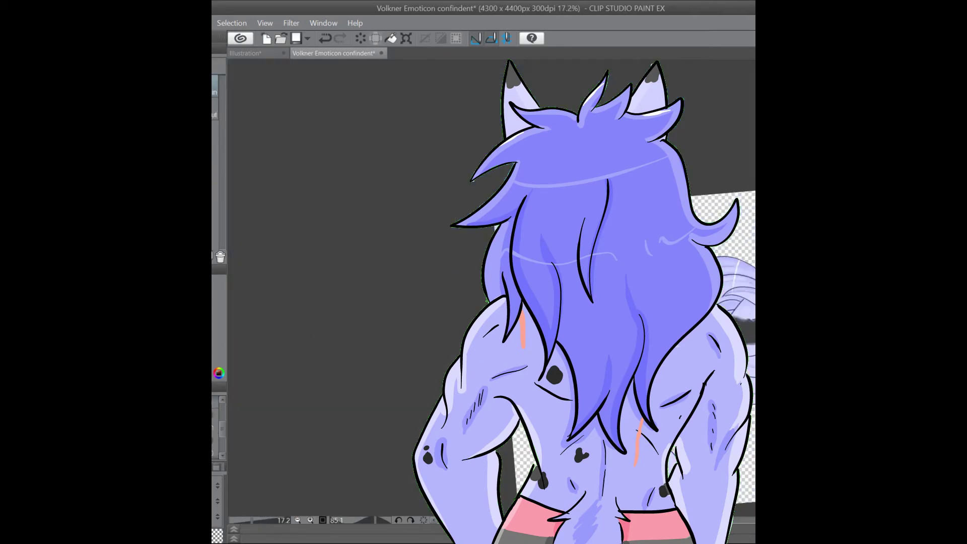
{"action": "left_click_drag", "start_coordinate": [498, 310], "coordinate": [554, 310]}
{"action": "left_click_drag", "start_coordinate": [345, 105], "coordinate": [343, 277]}
{"action": "left_click", "coordinate": [131, 22]}
{"action": "mouse_move", "coordinate": [242, 255]}
{"action": "left_click", "coordinate": [315, 272]}
{"action": "left_click_drag", "start_coordinate": [316, 239], "coordinate": [372, 254]}
{"action": "mouse_move", "coordinate": [443, 287]}
{"action": "left_mouse_down"}
{"action": "mouse_move", "coordinate": [333, 272]}
{"action": "mouse_move", "coordinate": [358, 267]}
{"action": "left_mouse_up"}
{"action": "left_click", "coordinate": [341, 315]}
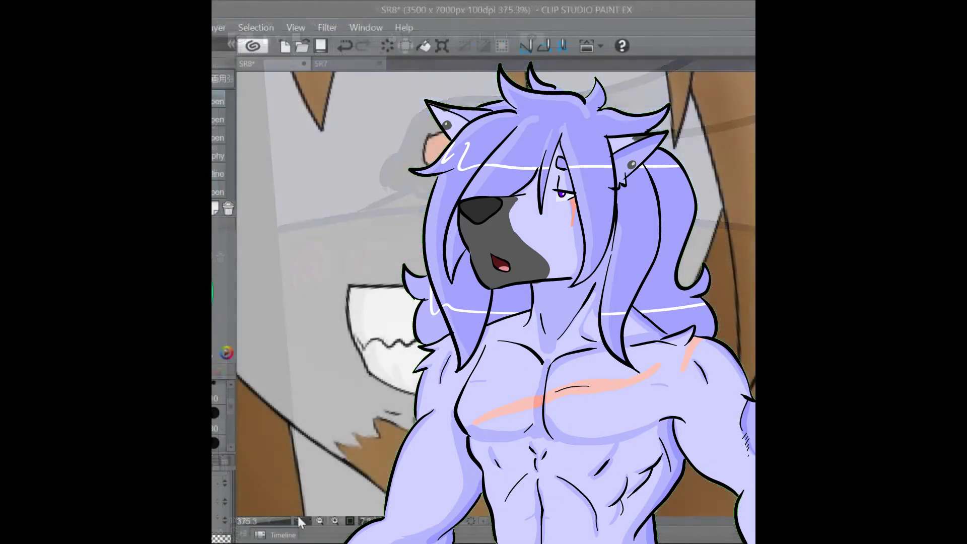
View the SR7 page and, back in SR8, fill the bearded character's remaining face in RGB 255, 231, 205 with the G-pen on Layer 29.
{"action": "left_click_drag", "start_coordinate": [294, 516], "coordinate": [279, 522]}
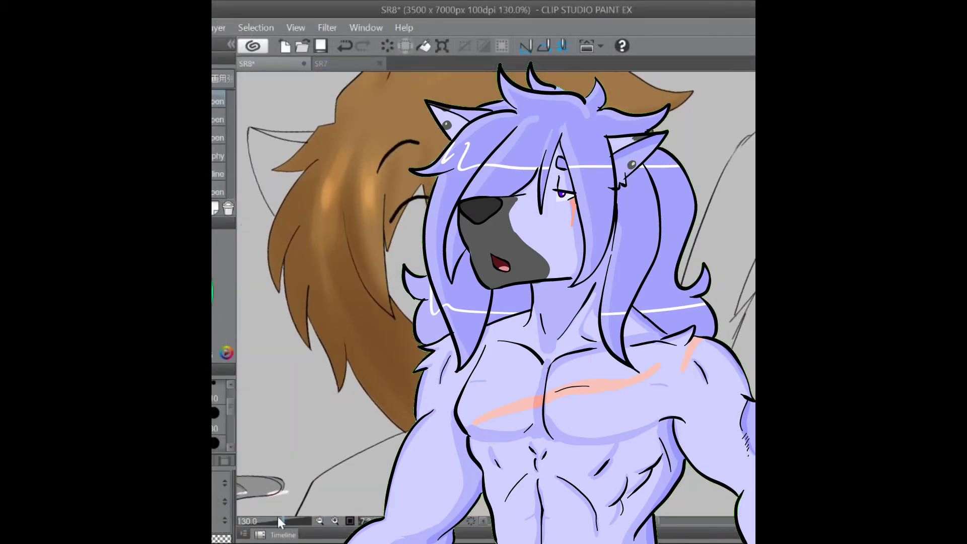
{"action": "left_click", "coordinate": [334, 64]}
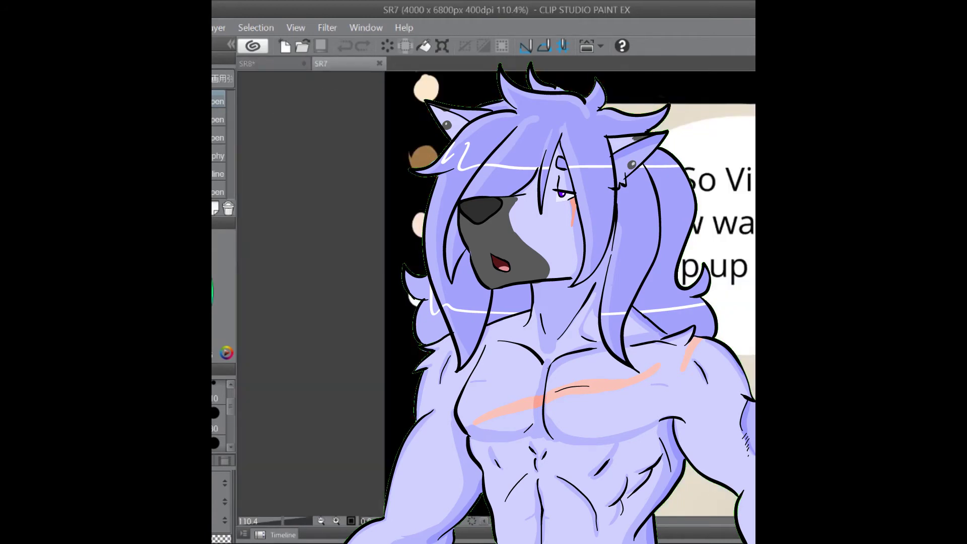
{"action": "left_click", "coordinate": [280, 64]}
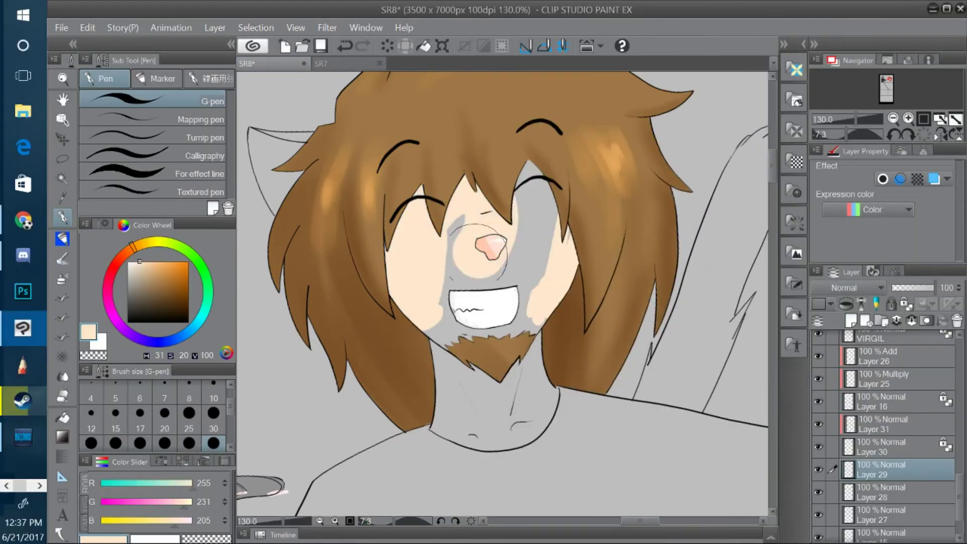
{"action": "mouse_move", "coordinate": [475, 315]}
{"action": "left_mouse_down"}
{"action": "mouse_move", "coordinate": [485, 268]}
{"action": "mouse_move", "coordinate": [466, 352]}
{"action": "left_mouse_up"}
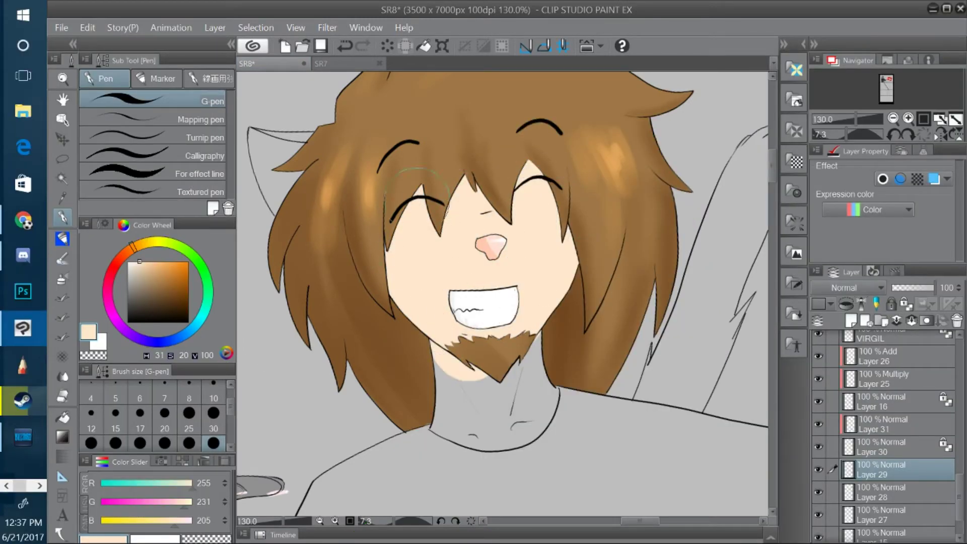
Fill the bearded character's neck in the same skin tone with a smaller G-pen, following the outlines below the beard and hair.
{"action": "left_click", "coordinate": [144, 421]}
{"action": "left_click_drag", "start_coordinate": [772, 169], "coordinate": [772, 179]}
{"action": "left_click", "coordinate": [63, 78]}
{"action": "left_click_drag", "start_coordinate": [494, 277], "coordinate": [520, 283]}
{"action": "left_click_drag", "start_coordinate": [335, 135], "coordinate": [296, 161]}
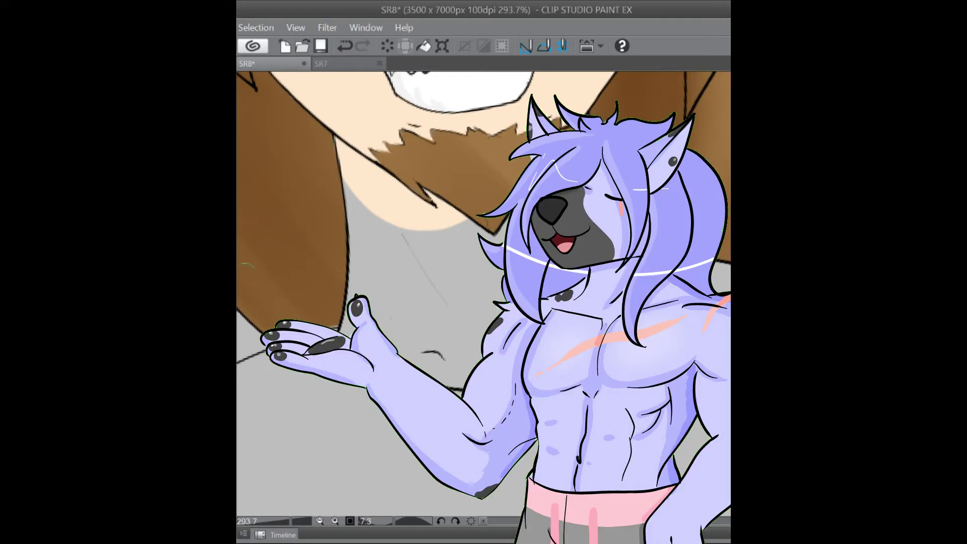
{"action": "mouse_move", "coordinate": [355, 233]}
{"action": "left_mouse_down"}
{"action": "mouse_move", "coordinate": [369, 257]}
{"action": "mouse_move", "coordinate": [358, 191]}
{"action": "mouse_move", "coordinate": [390, 242]}
{"action": "mouse_move", "coordinate": [408, 237]}
{"action": "left_mouse_up"}
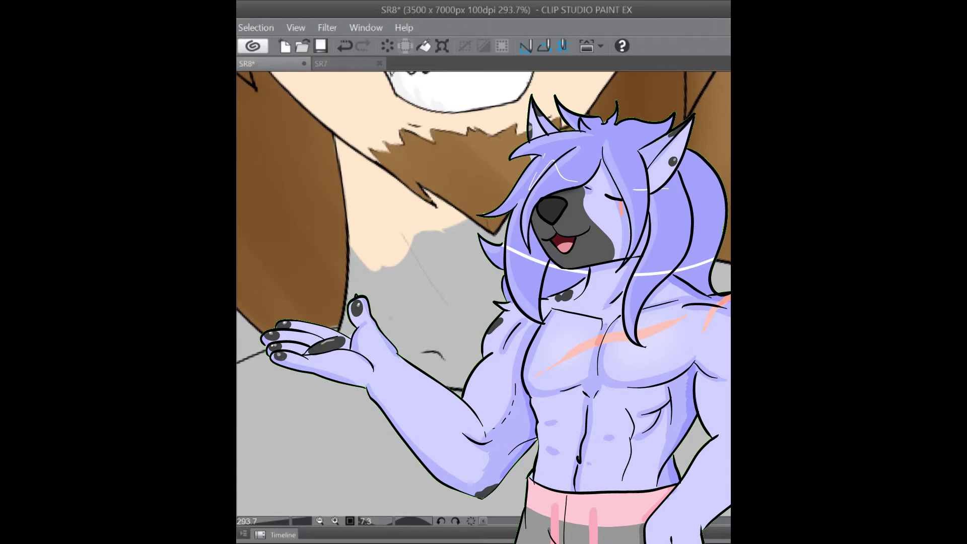
{"action": "mouse_move", "coordinate": [428, 373]}
{"action": "left_mouse_down"}
{"action": "mouse_move", "coordinate": [502, 384]}
{"action": "mouse_move", "coordinate": [532, 376]}
{"action": "mouse_move", "coordinate": [523, 384]}
{"action": "mouse_move", "coordinate": [620, 265]}
{"action": "mouse_move", "coordinate": [559, 364]}
{"action": "left_mouse_up"}
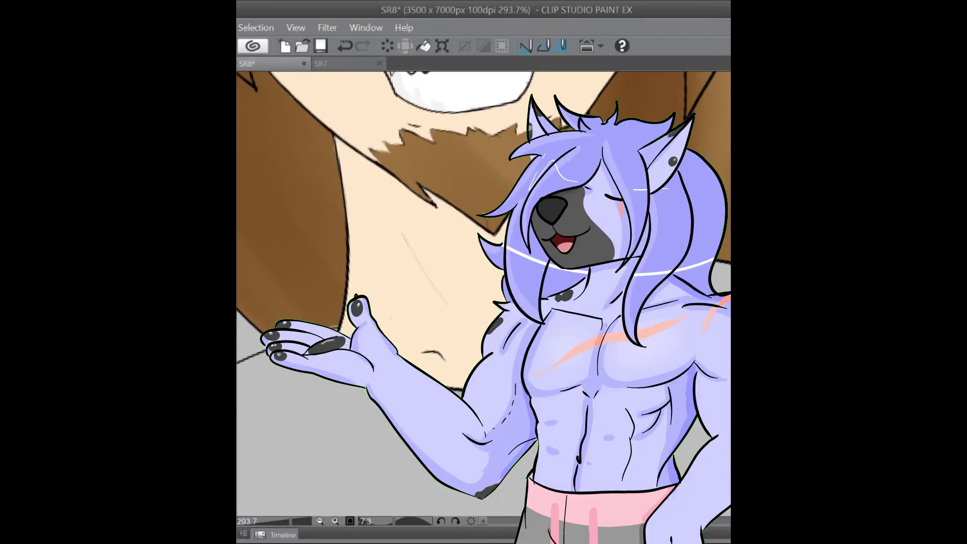
{"action": "left_click_drag", "start_coordinate": [291, 520], "coordinate": [277, 519]}
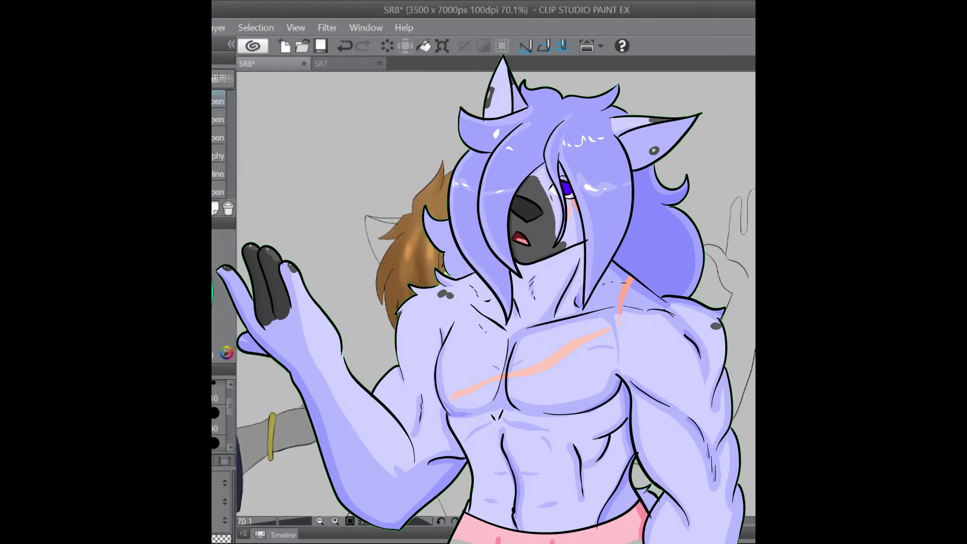
Paint the edge of the tail nearest the hair in RGB 255, 231, 205 with the G-pen at size 25, up to its furry tip.
{"action": "key", "text": "ctrl+space"}
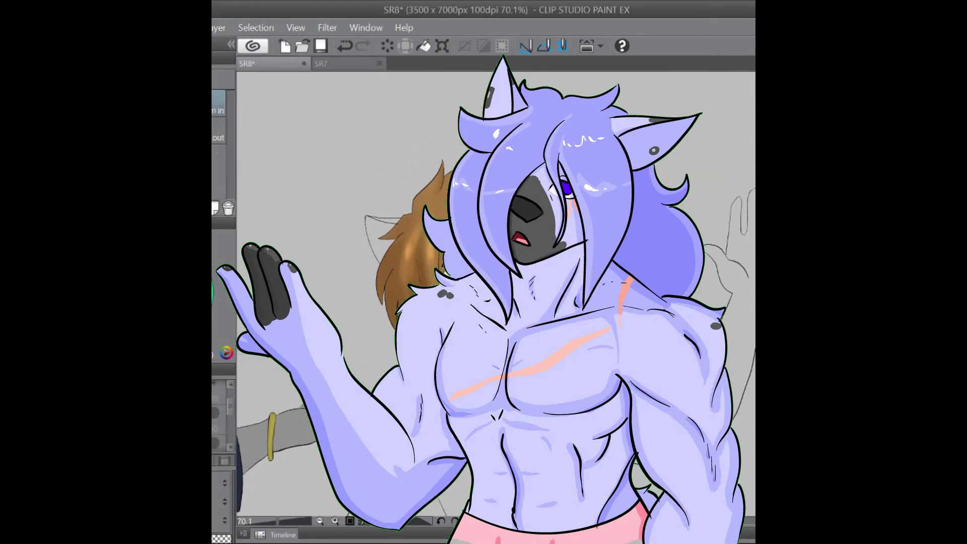
{"action": "key", "text": "p"}
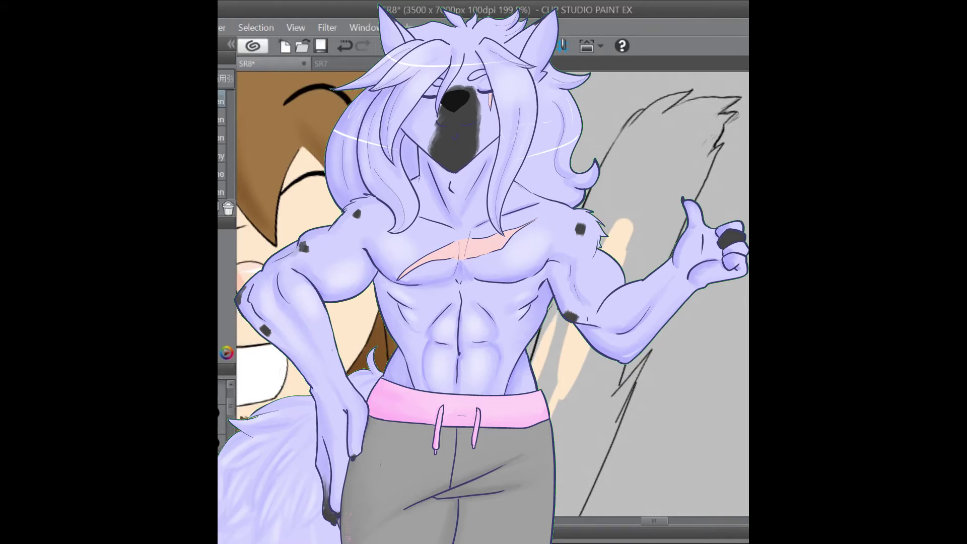
{"action": "mouse_move", "coordinate": [538, 371]}
{"action": "left_mouse_down"}
{"action": "mouse_move", "coordinate": [555, 305]}
{"action": "mouse_move", "coordinate": [612, 187]}
{"action": "left_mouse_up"}
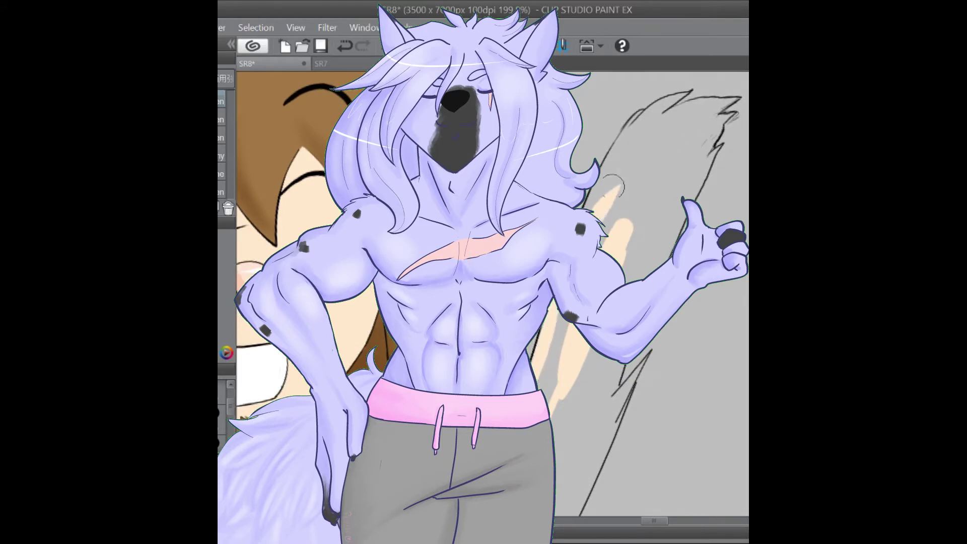
{"action": "left_click_drag", "start_coordinate": [570, 255], "coordinate": [610, 170]}
{"action": "left_click_drag", "start_coordinate": [587, 223], "coordinate": [637, 130]}
{"action": "mouse_move", "coordinate": [592, 201]}
{"action": "left_mouse_down"}
{"action": "mouse_move", "coordinate": [633, 122]}
{"action": "mouse_move", "coordinate": [647, 119]}
{"action": "mouse_move", "coordinate": [638, 114]}
{"action": "mouse_move", "coordinate": [639, 129]}
{"action": "mouse_move", "coordinate": [616, 119]}
{"action": "left_mouse_up"}
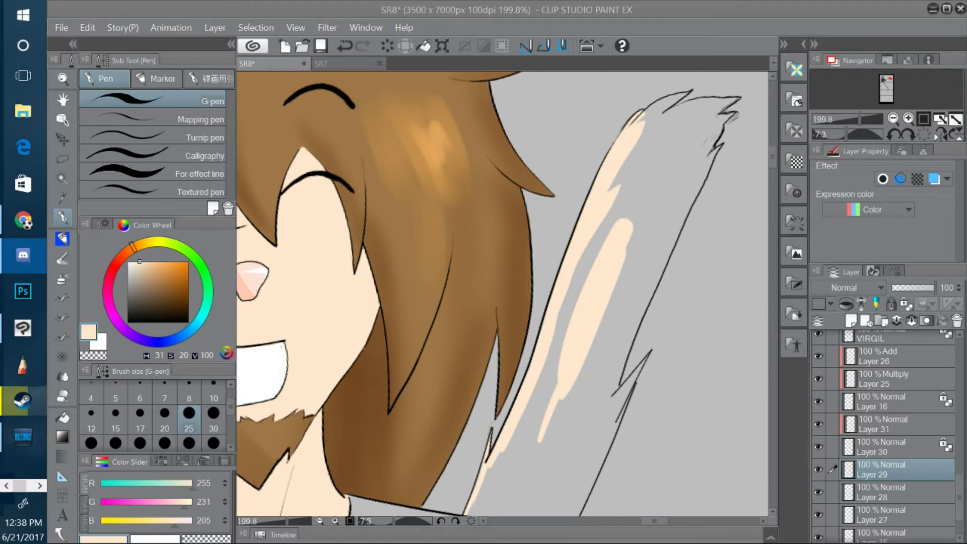
{"action": "mouse_move", "coordinate": [642, 124]}
{"action": "left_mouse_down"}
{"action": "mouse_move", "coordinate": [685, 93]}
{"action": "mouse_move", "coordinate": [688, 93]}
{"action": "left_mouse_up"}
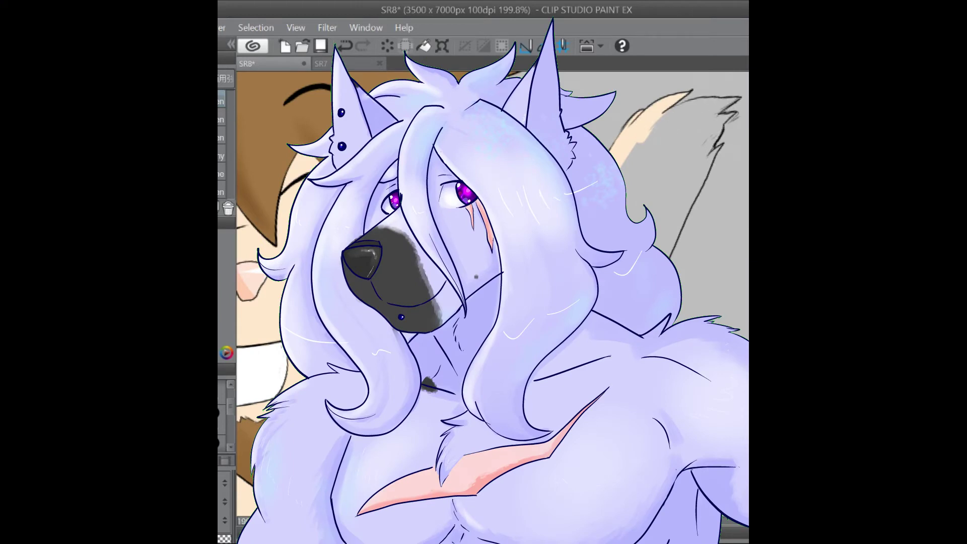
Rework the tail's furry tip and paint down its opposite edge in the same skin tone, with the canvas rotated to -41.4.
{"action": "left_click", "coordinate": [346, 46]}
{"action": "left_click_drag", "start_coordinate": [738, 81], "coordinate": [639, 205]}
{"action": "scroll", "coordinate": [492, 307], "scroll_direction": "up", "scroll_amount": 3}
{"action": "key", "text": "ctrl+y"}
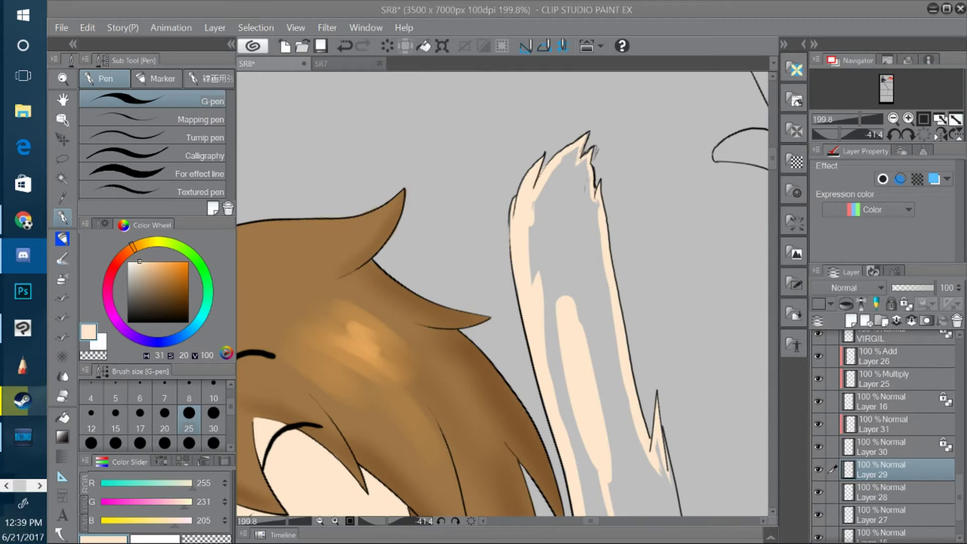
Fill the lower half of the tail with RGB 255, 231, 205 down to the shirt's shoulder line.
{"action": "scroll", "coordinate": [655, 206], "scroll_direction": "down", "scroll_amount": 5}
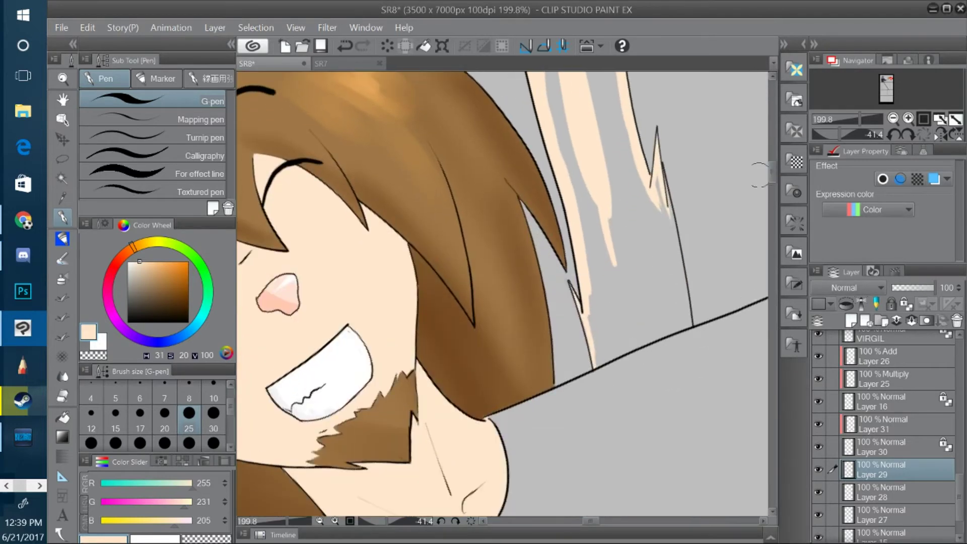
{"action": "left_click_drag", "start_coordinate": [665, 198], "coordinate": [690, 322]}
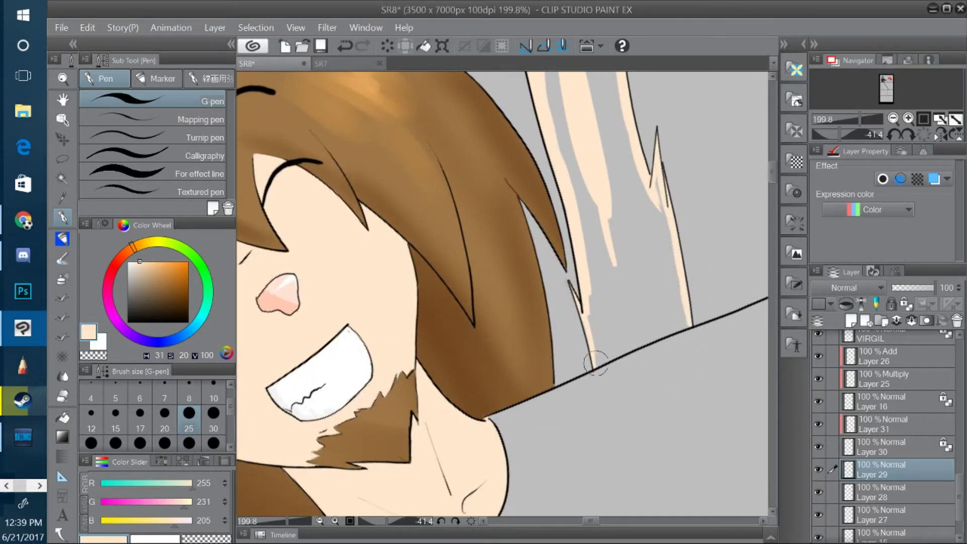
{"action": "left_click_drag", "start_coordinate": [604, 365], "coordinate": [690, 323]}
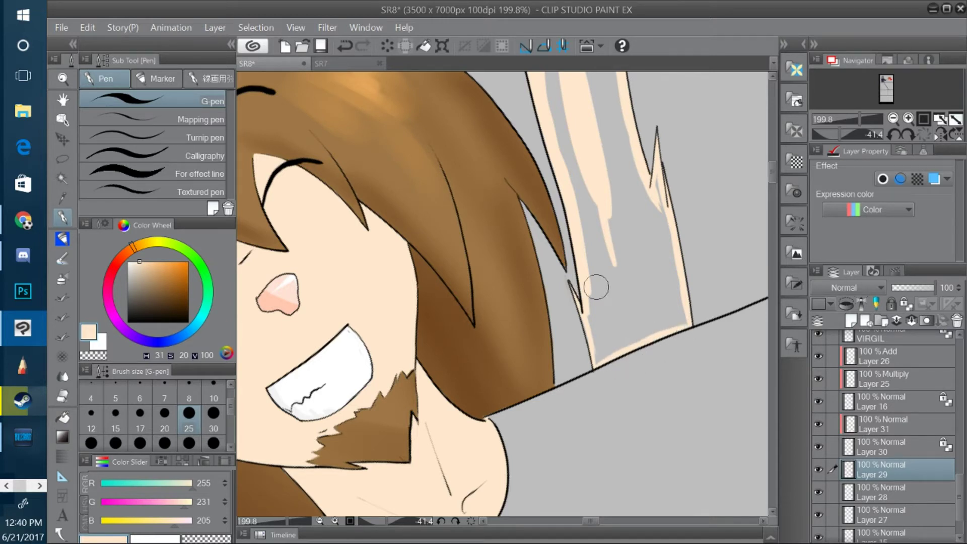
{"action": "mouse_move", "coordinate": [598, 281]}
{"action": "left_mouse_down"}
{"action": "mouse_move", "coordinate": [590, 318]}
{"action": "mouse_move", "coordinate": [602, 363]}
{"action": "mouse_move", "coordinate": [609, 341]}
{"action": "mouse_move", "coordinate": [675, 311]}
{"action": "left_mouse_up"}
{"action": "mouse_move", "coordinate": [658, 179]}
{"action": "left_mouse_down"}
{"action": "mouse_move", "coordinate": [678, 288]}
{"action": "mouse_move", "coordinate": [611, 81]}
{"action": "mouse_move", "coordinate": [566, 84]}
{"action": "mouse_move", "coordinate": [664, 301]}
{"action": "mouse_move", "coordinate": [611, 340]}
{"action": "mouse_move", "coordinate": [590, 287]}
{"action": "mouse_move", "coordinate": [551, 86]}
{"action": "mouse_move", "coordinate": [638, 303]}
{"action": "mouse_move", "coordinate": [612, 305]}
{"action": "mouse_move", "coordinate": [620, 287]}
{"action": "left_mouse_up"}
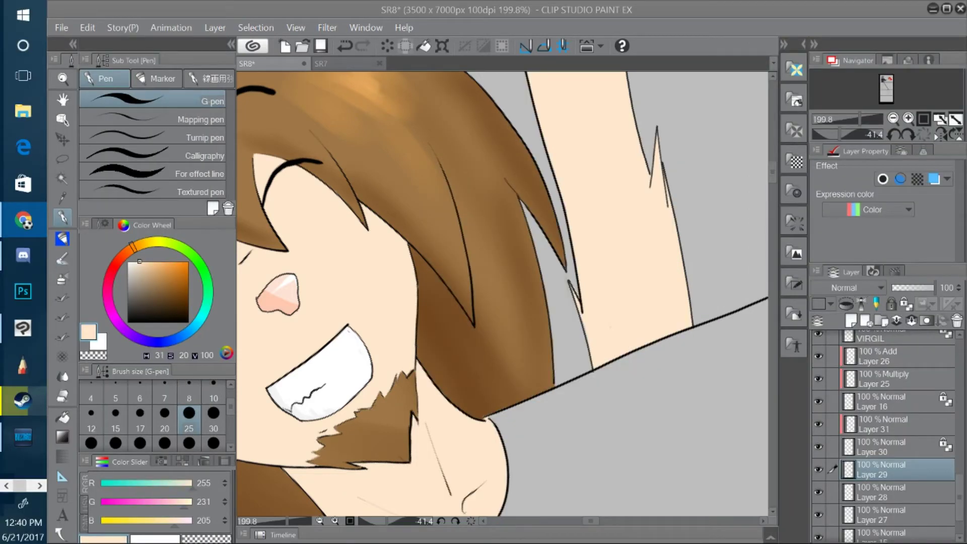
Fill the remaining gap inside the tail's upper half in the skin tone, up to the furry tip.
{"action": "left_click_drag", "start_coordinate": [772, 169], "coordinate": [772, 155]}
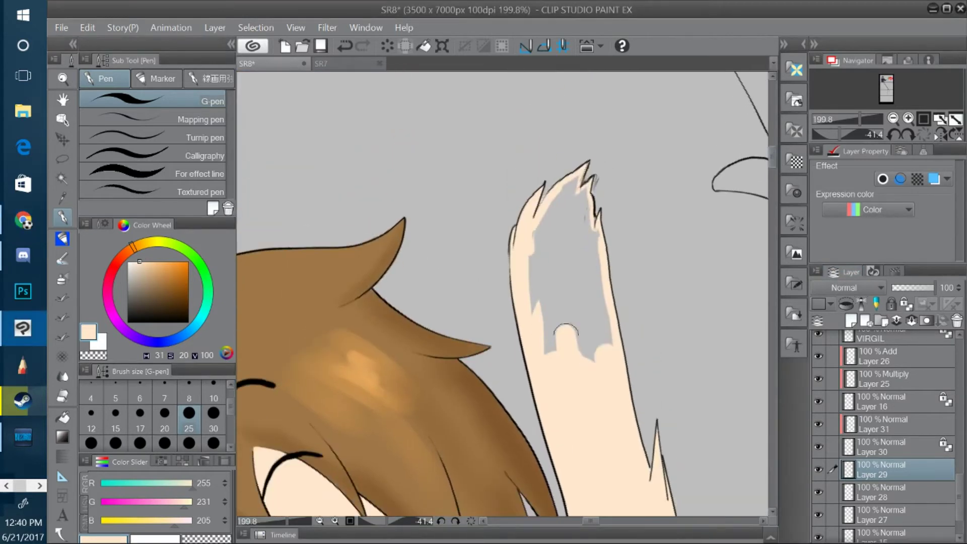
{"action": "mouse_move", "coordinate": [568, 332]}
{"action": "left_mouse_down"}
{"action": "mouse_move", "coordinate": [536, 287]}
{"action": "mouse_move", "coordinate": [545, 220]}
{"action": "mouse_move", "coordinate": [582, 174]}
{"action": "left_mouse_up"}
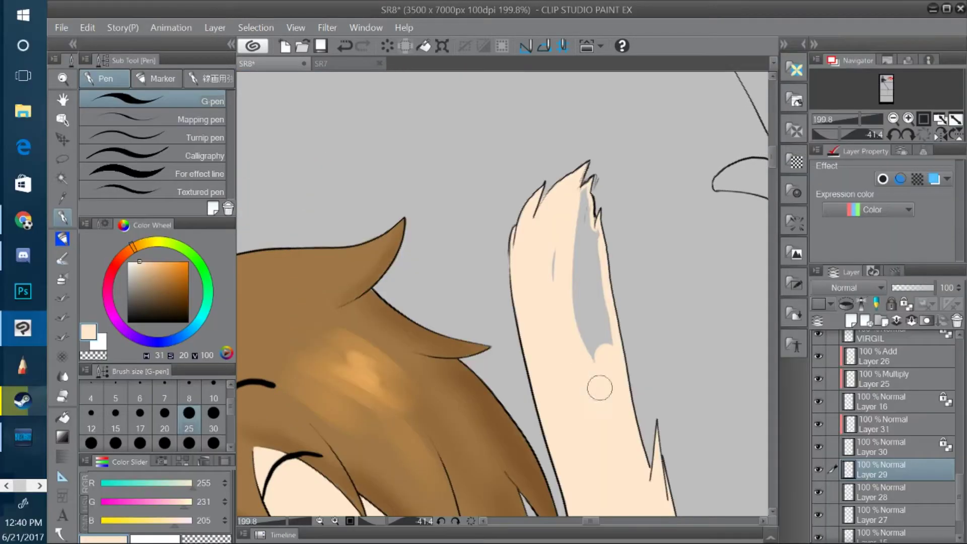
{"action": "mouse_move", "coordinate": [600, 388]}
{"action": "left_mouse_down"}
{"action": "mouse_move", "coordinate": [555, 256]}
{"action": "mouse_move", "coordinate": [588, 188]}
{"action": "mouse_move", "coordinate": [589, 341]}
{"action": "left_mouse_up"}
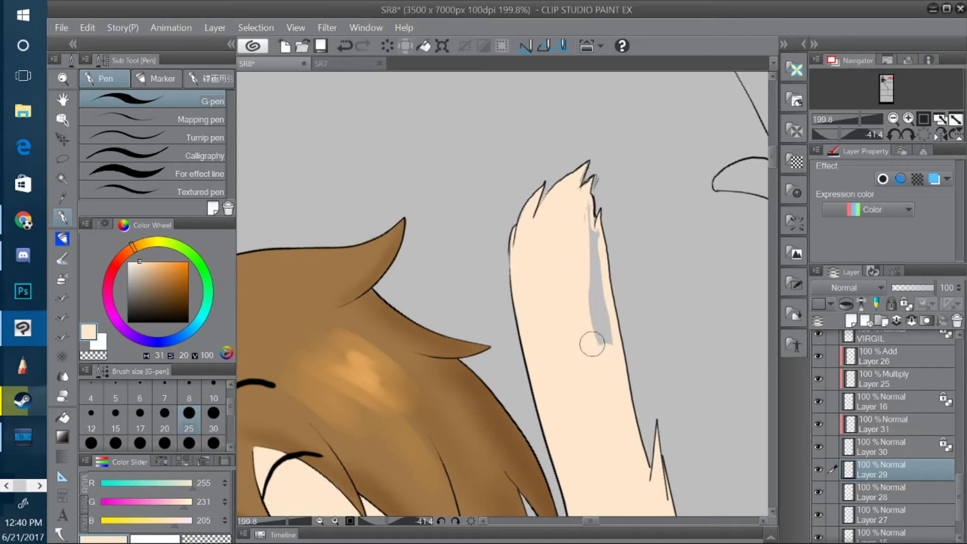
{"action": "left_click_drag", "start_coordinate": [590, 219], "coordinate": [611, 365]}
{"action": "left_click_drag", "start_coordinate": [597, 256], "coordinate": [615, 364]}
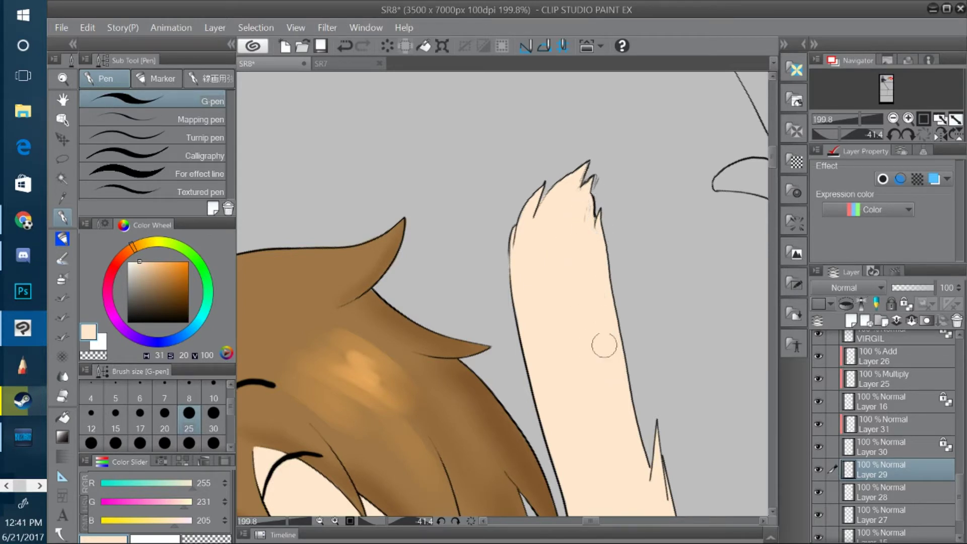
Paint along the inside of the raised hand's outline in the skin tone, around the fingers, outer palm and thumb's lower edge.
{"action": "left_click_drag", "start_coordinate": [593, 521], "coordinate": [605, 519]}
{"action": "scroll", "coordinate": [759, 136], "scroll_direction": "up", "scroll_amount": 2}
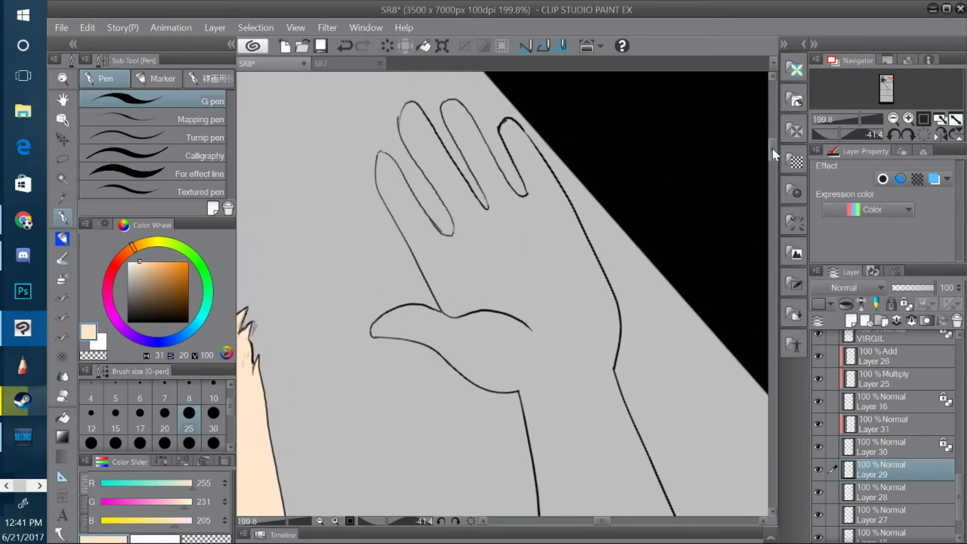
{"action": "mouse_move", "coordinate": [424, 268]}
{"action": "left_mouse_down"}
{"action": "mouse_move", "coordinate": [459, 336]}
{"action": "mouse_move", "coordinate": [419, 257]}
{"action": "left_mouse_up"}
{"action": "mouse_move", "coordinate": [446, 316]}
{"action": "left_mouse_down"}
{"action": "mouse_move", "coordinate": [381, 198]}
{"action": "mouse_move", "coordinate": [382, 164]}
{"action": "mouse_move", "coordinate": [445, 250]}
{"action": "left_mouse_up"}
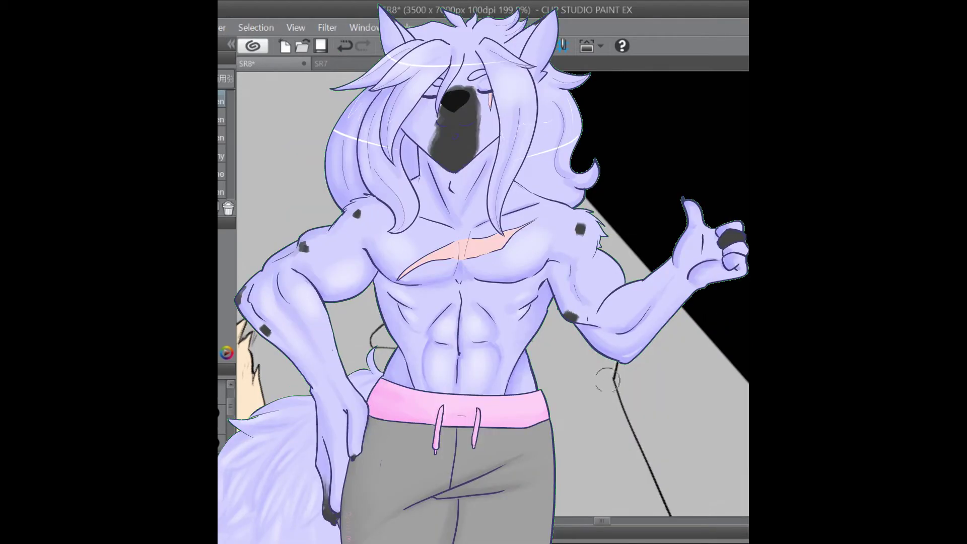
{"action": "left_click", "coordinate": [376, 344]}
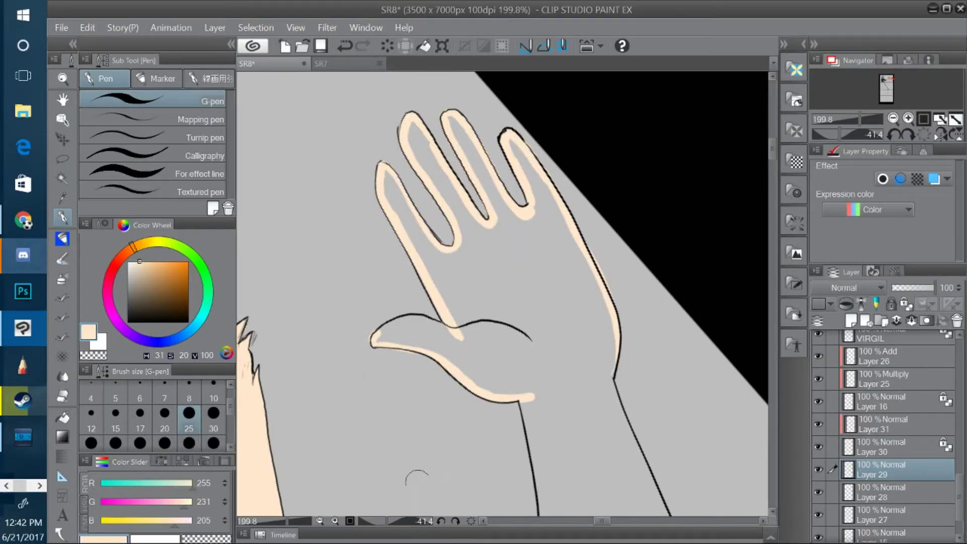
Undo the last stroke, rotate the canvas, and fill the raised hand's thumb and longer fingers in the skin tone.
{"action": "left_click", "coordinate": [345, 46]}
{"action": "left_click_drag", "start_coordinate": [387, 521], "coordinate": [373, 521]}
{"action": "mouse_move", "coordinate": [491, 428]}
{"action": "left_mouse_down"}
{"action": "mouse_move", "coordinate": [485, 410]}
{"action": "mouse_move", "coordinate": [526, 322]}
{"action": "mouse_move", "coordinate": [570, 290]}
{"action": "mouse_move", "coordinate": [531, 281]}
{"action": "left_mouse_up"}
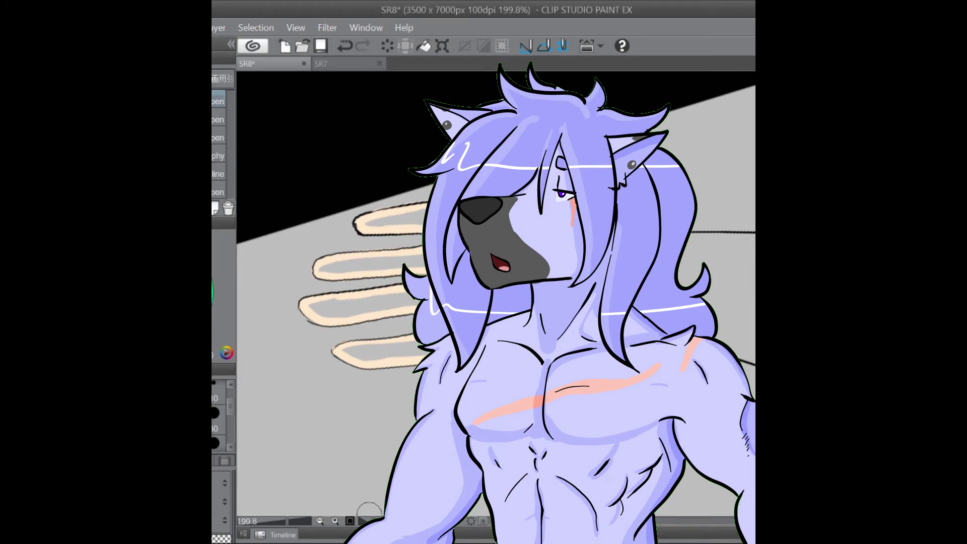
{"action": "key", "text": "ctrl+z"}
{"action": "key", "text": "ctrl+y"}
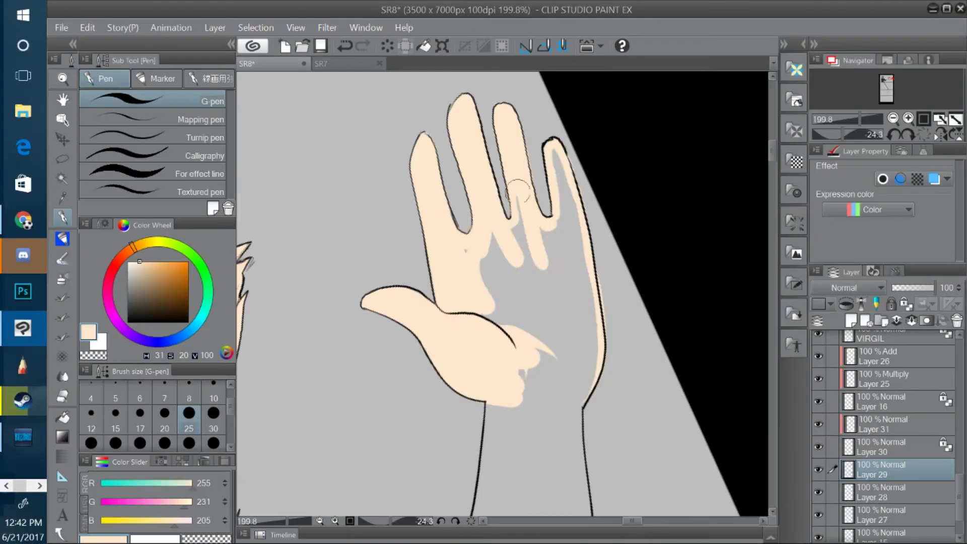
Fill the raised hand's palm and little finger in the skin tone, blending in the strokes below the fingers.
{"action": "left_click_drag", "start_coordinate": [518, 190], "coordinate": [543, 297]}
{"action": "left_click_drag", "start_coordinate": [503, 238], "coordinate": [524, 268]}
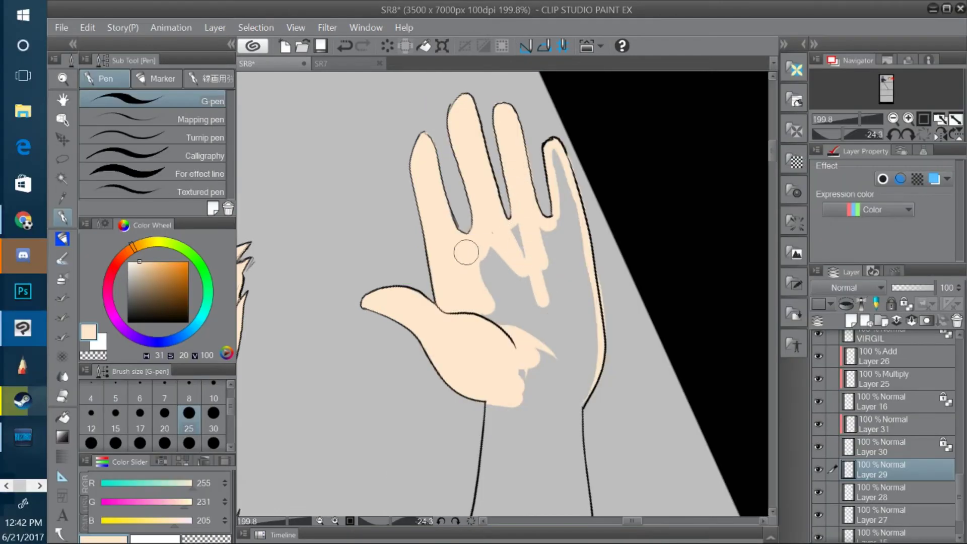
{"action": "left_click_drag", "start_coordinate": [467, 253], "coordinate": [496, 278]}
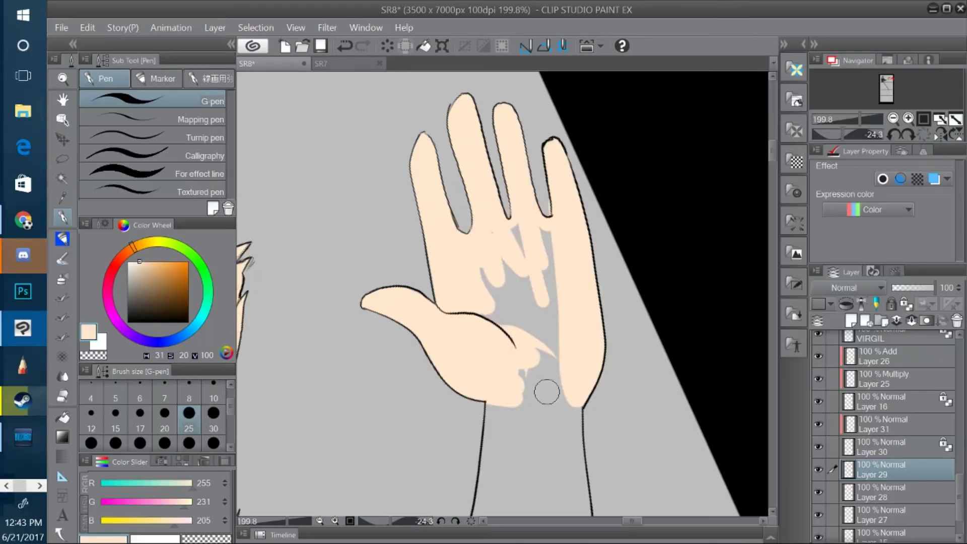
{"action": "mouse_move", "coordinate": [498, 267]}
{"action": "left_mouse_down"}
{"action": "mouse_move", "coordinate": [487, 292]}
{"action": "mouse_move", "coordinate": [509, 238]}
{"action": "mouse_move", "coordinate": [550, 275]}
{"action": "mouse_move", "coordinate": [553, 261]}
{"action": "mouse_move", "coordinate": [555, 321]}
{"action": "mouse_move", "coordinate": [528, 332]}
{"action": "mouse_move", "coordinate": [538, 335]}
{"action": "mouse_move", "coordinate": [518, 305]}
{"action": "mouse_move", "coordinate": [531, 327]}
{"action": "left_mouse_up"}
Paint both long edges of the raised forearm in the skin tone, from the wrist down to the elbow.
{"action": "scroll", "coordinate": [761, 161], "scroll_direction": "down", "scroll_amount": 4}
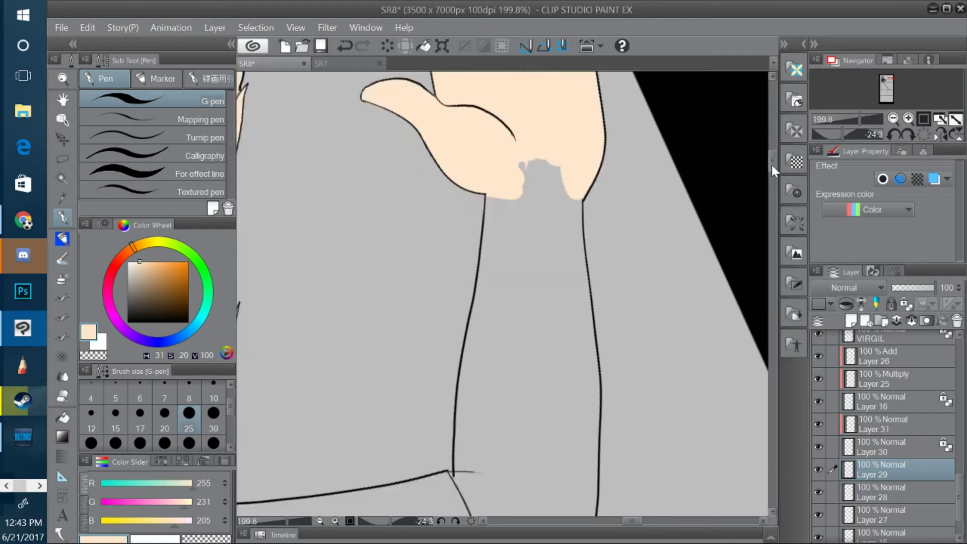
{"action": "mouse_move", "coordinate": [458, 450]}
{"action": "left_mouse_down"}
{"action": "mouse_move", "coordinate": [461, 483]}
{"action": "mouse_move", "coordinate": [458, 423]}
{"action": "mouse_move", "coordinate": [491, 209]}
{"action": "mouse_move", "coordinate": [474, 347]}
{"action": "left_mouse_up"}
{"action": "scroll", "coordinate": [504, 252], "scroll_direction": "down", "scroll_amount": 5}
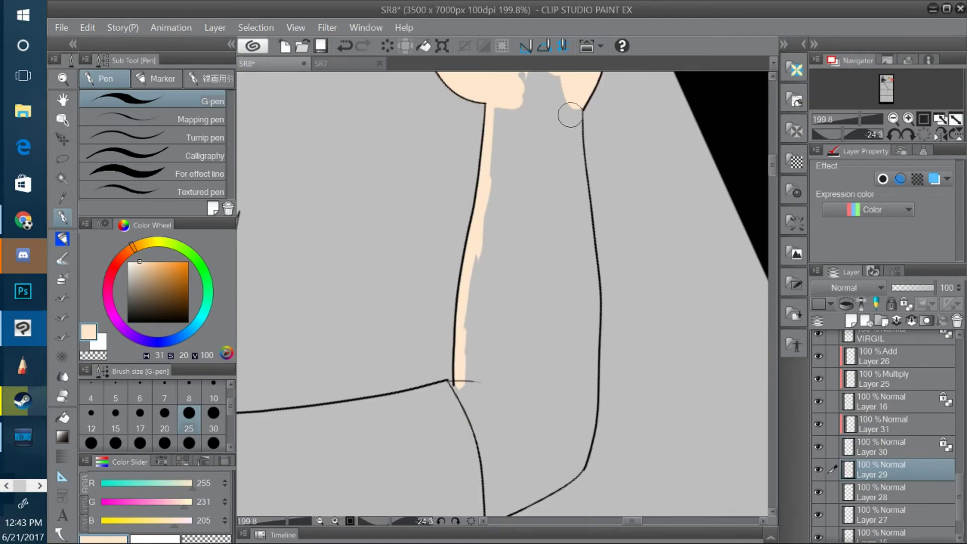
{"action": "mouse_move", "coordinate": [569, 112]}
{"action": "left_mouse_down"}
{"action": "mouse_move", "coordinate": [580, 107]}
{"action": "mouse_move", "coordinate": [556, 423]}
{"action": "left_mouse_up"}
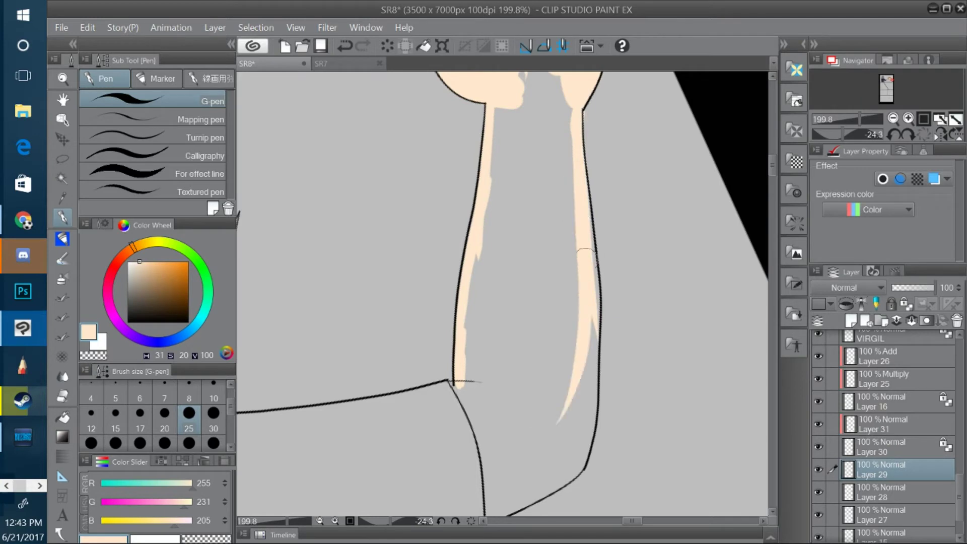
{"action": "mouse_move", "coordinate": [585, 229]}
{"action": "left_mouse_down"}
{"action": "mouse_move", "coordinate": [584, 206]}
{"action": "mouse_move", "coordinate": [590, 372]}
{"action": "mouse_move", "coordinate": [599, 351]}
{"action": "mouse_move", "coordinate": [596, 328]}
{"action": "mouse_move", "coordinate": [574, 476]}
{"action": "left_mouse_up"}
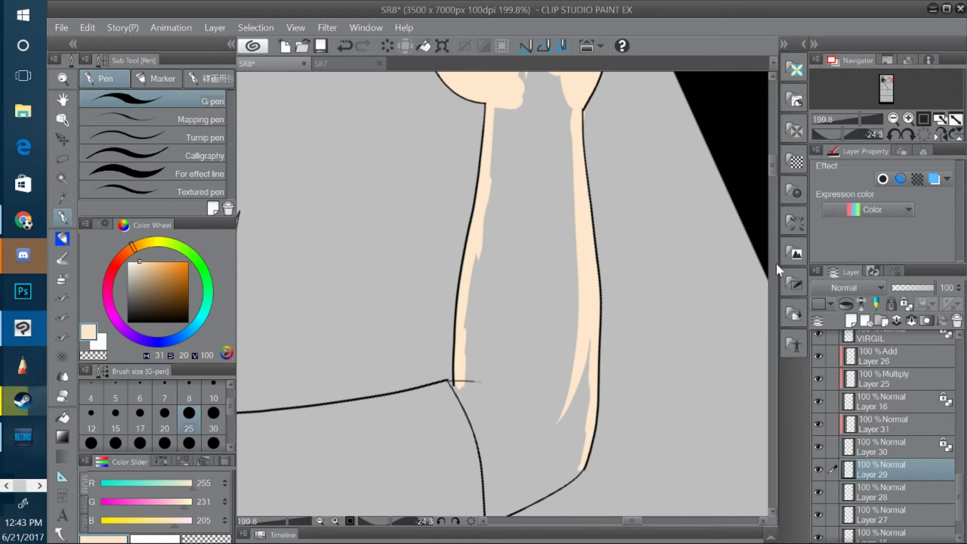
Rotate the canvas and paint the raised arm's elbow and sleeve edges in the skin tone, widening the forearm's outer border.
{"action": "scroll", "coordinate": [777, 176], "scroll_direction": "down", "scroll_amount": 2}
{"action": "left_click_drag", "start_coordinate": [774, 176], "coordinate": [775, 178]}
{"action": "left_click_drag", "start_coordinate": [396, 522], "coordinate": [374, 519]}
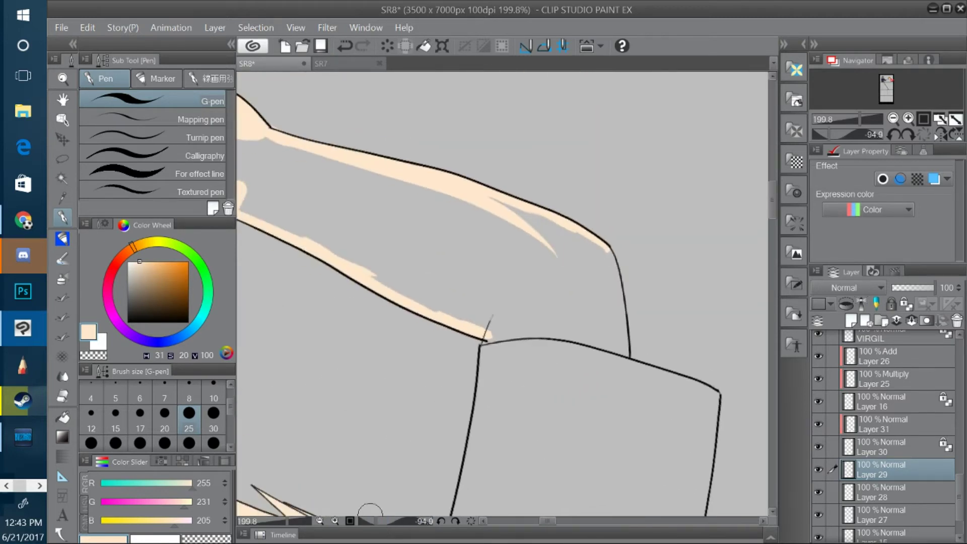
{"action": "left_click_drag", "start_coordinate": [609, 250], "coordinate": [629, 356]}
{"action": "left_click_drag", "start_coordinate": [487, 340], "coordinate": [504, 336]}
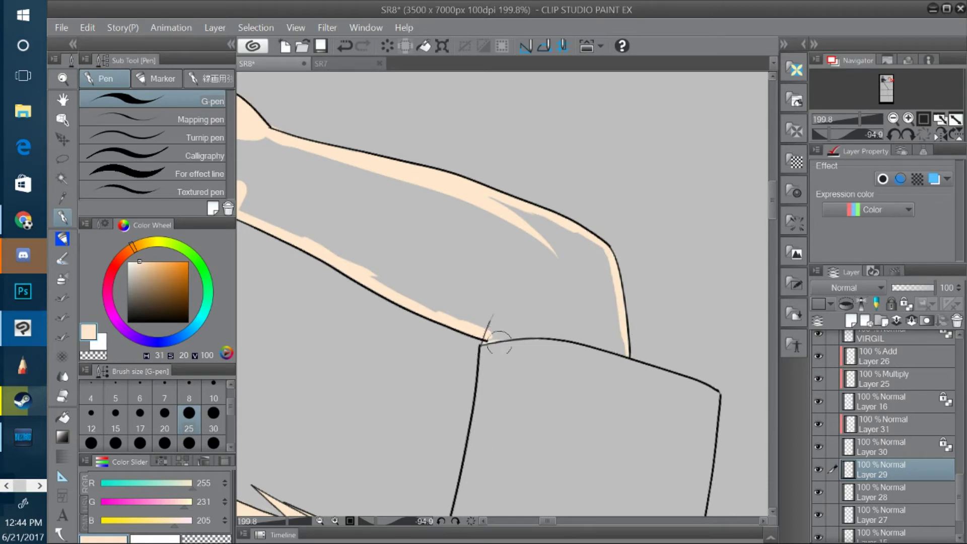
{"action": "left_click", "coordinate": [386, 520]}
{"action": "left_click", "coordinate": [385, 519]}
{"action": "mouse_move", "coordinate": [450, 304]}
{"action": "left_mouse_down"}
{"action": "mouse_move", "coordinate": [494, 352]}
{"action": "mouse_move", "coordinate": [485, 343]}
{"action": "mouse_move", "coordinate": [516, 431]}
{"action": "mouse_move", "coordinate": [587, 346]}
{"action": "mouse_move", "coordinate": [566, 212]}
{"action": "left_mouse_up"}
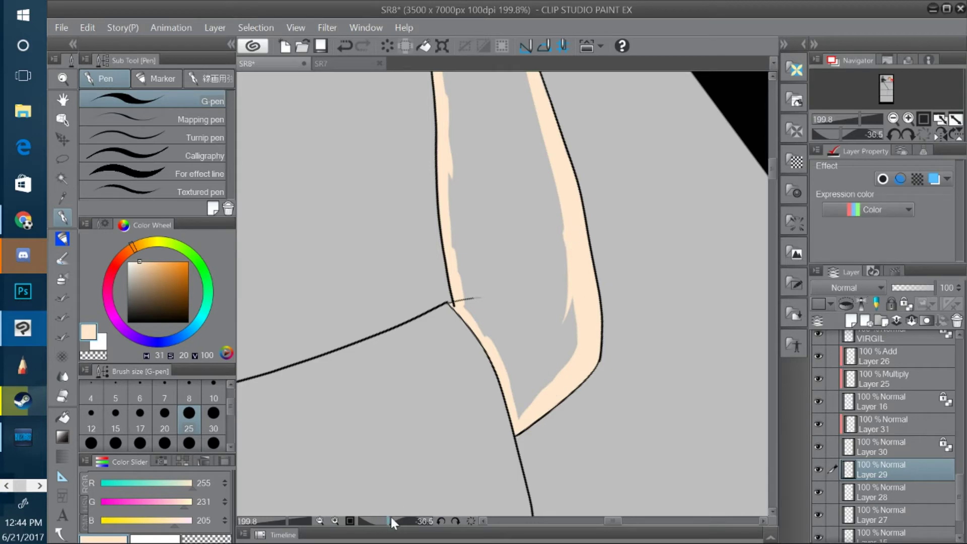
{"action": "left_click_drag", "start_coordinate": [391, 516], "coordinate": [388, 518]}
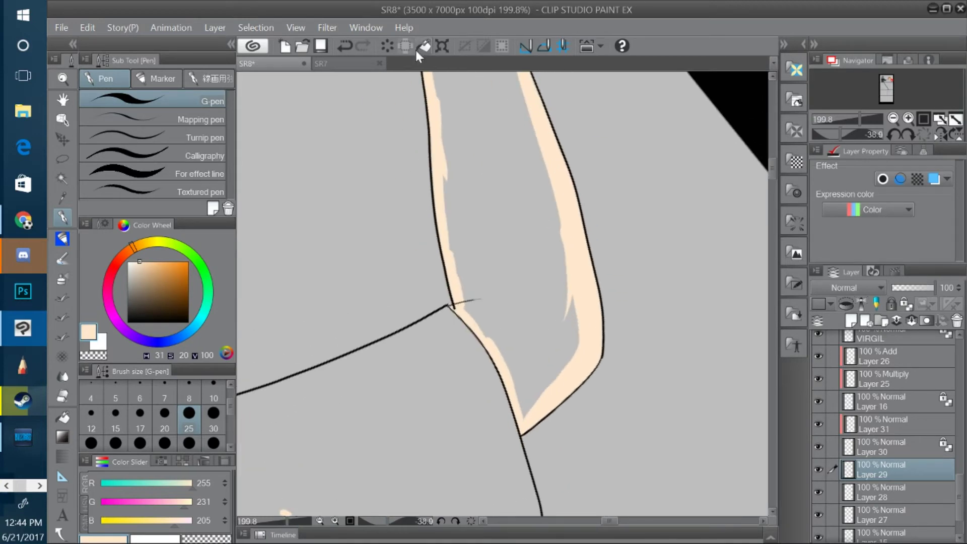
Zoom out to 70.1% and fill the raised forearm's interior in the skin tone with a larger G-pen, undoing the stray last stroke.
{"action": "left_click_drag", "start_coordinate": [289, 520], "coordinate": [265, 508]}
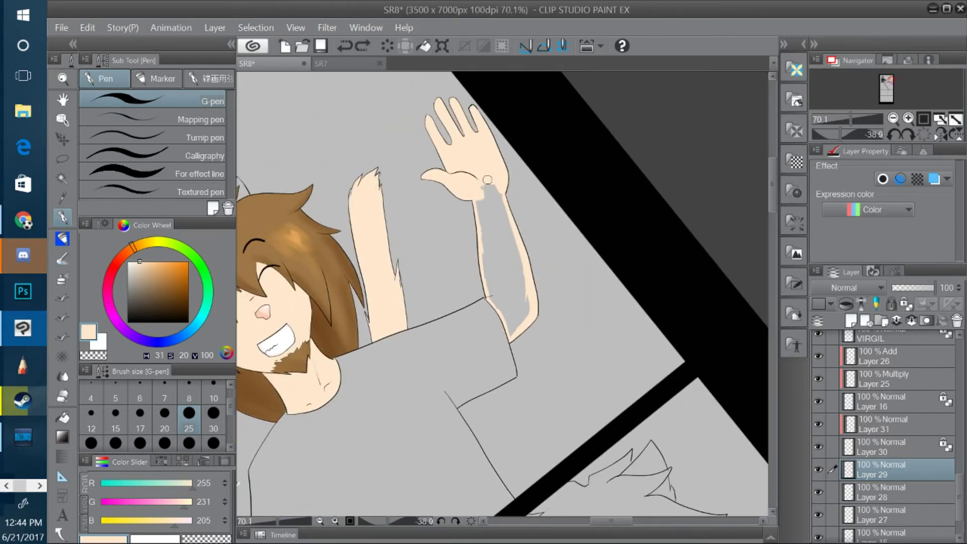
{"action": "mouse_move", "coordinate": [487, 180]}
{"action": "left_mouse_down"}
{"action": "mouse_move", "coordinate": [521, 292]}
{"action": "mouse_move", "coordinate": [514, 330]}
{"action": "mouse_move", "coordinate": [492, 298]}
{"action": "mouse_move", "coordinate": [481, 234]}
{"action": "mouse_move", "coordinate": [496, 249]}
{"action": "mouse_move", "coordinate": [496, 276]}
{"action": "mouse_move", "coordinate": [472, 231]}
{"action": "left_mouse_up"}
{"action": "left_click", "coordinate": [214, 443]}
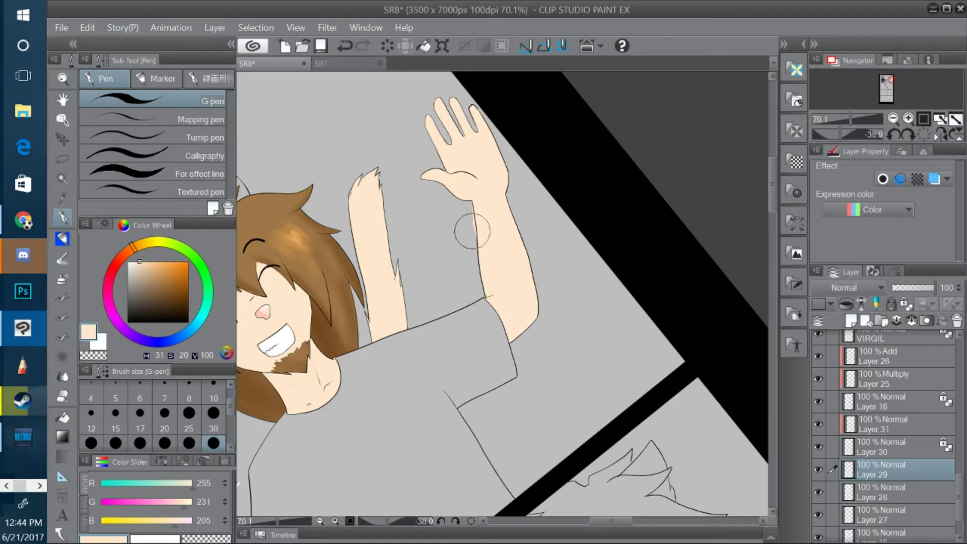
{"action": "key", "text": "ctrl+z"}
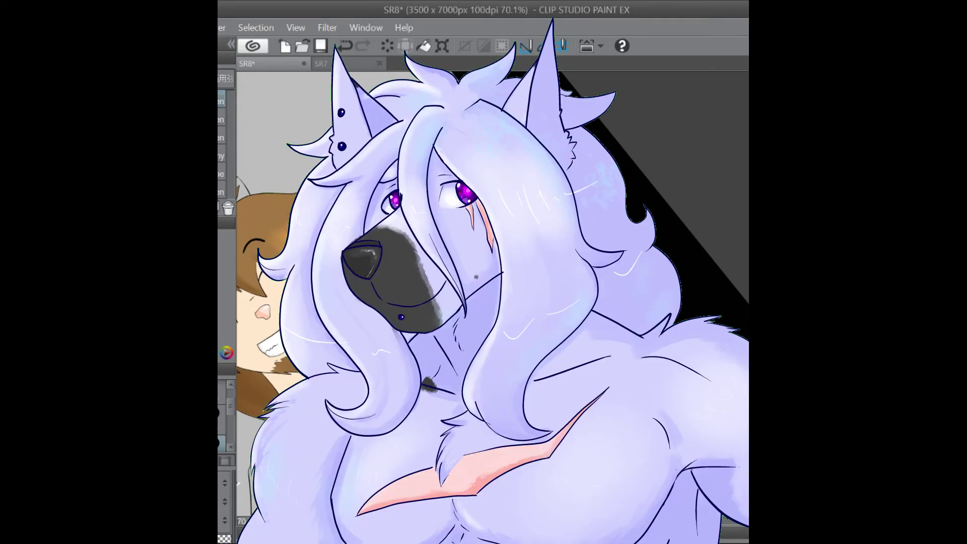
Paint a broad skin-tone patch inside the lowered arm and trace its outer edge with the G-pen at size 20, undoing the last stroke.
{"action": "left_click_drag", "start_coordinate": [772, 188], "coordinate": [772, 210]}
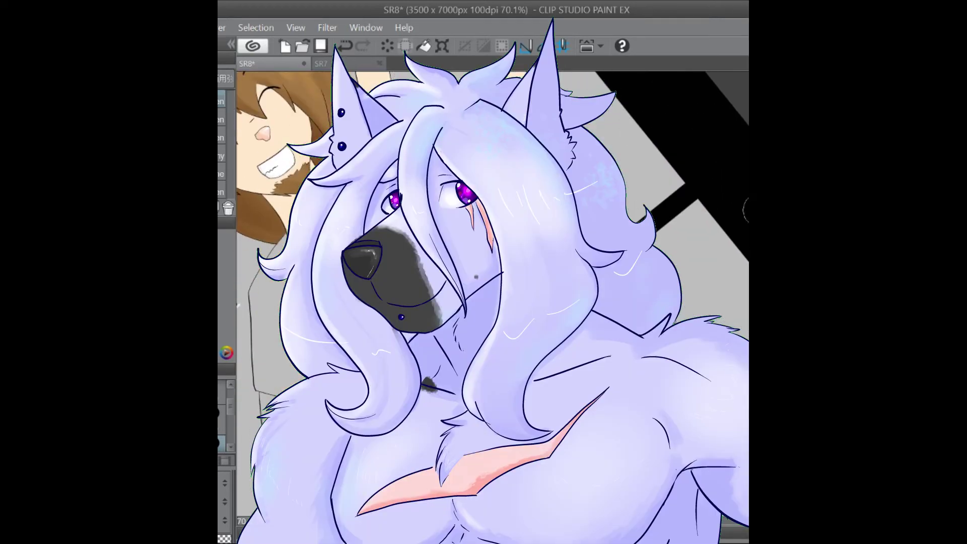
{"action": "key", "text": "ctrl+space"}
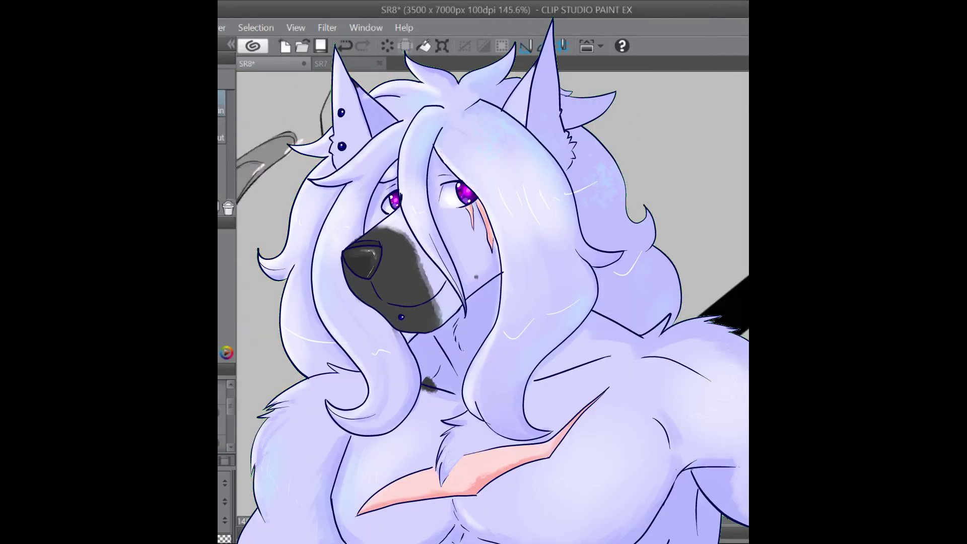
{"action": "left_click_drag", "start_coordinate": [579, 297], "coordinate": [655, 227]}
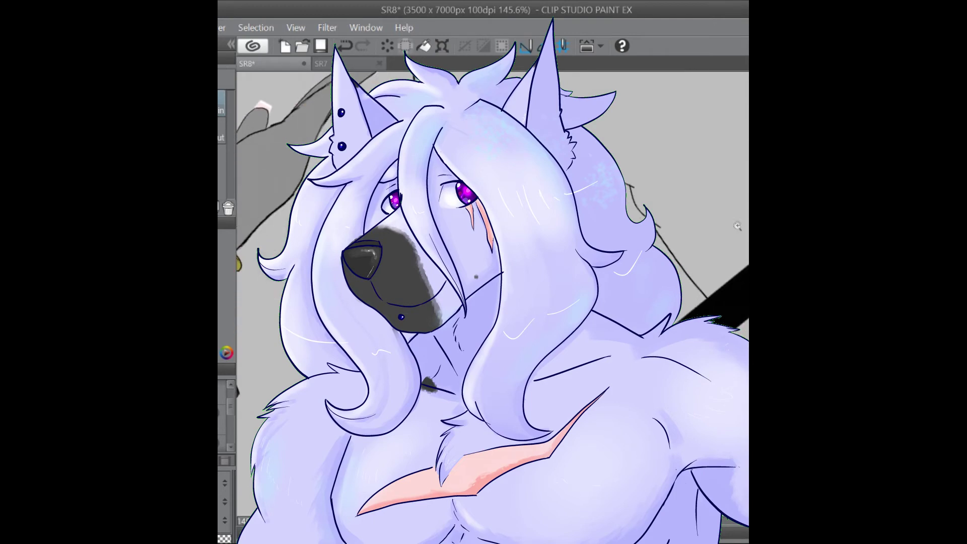
{"action": "key", "text": "p"}
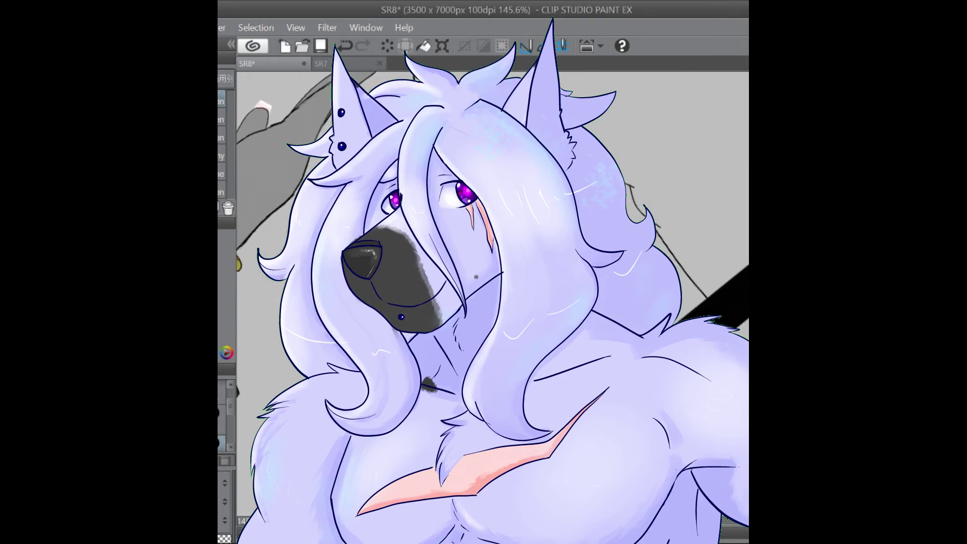
{"action": "mouse_move", "coordinate": [705, 302]}
{"action": "left_mouse_down"}
{"action": "mouse_move", "coordinate": [695, 227]}
{"action": "mouse_move", "coordinate": [605, 227]}
{"action": "left_mouse_up"}
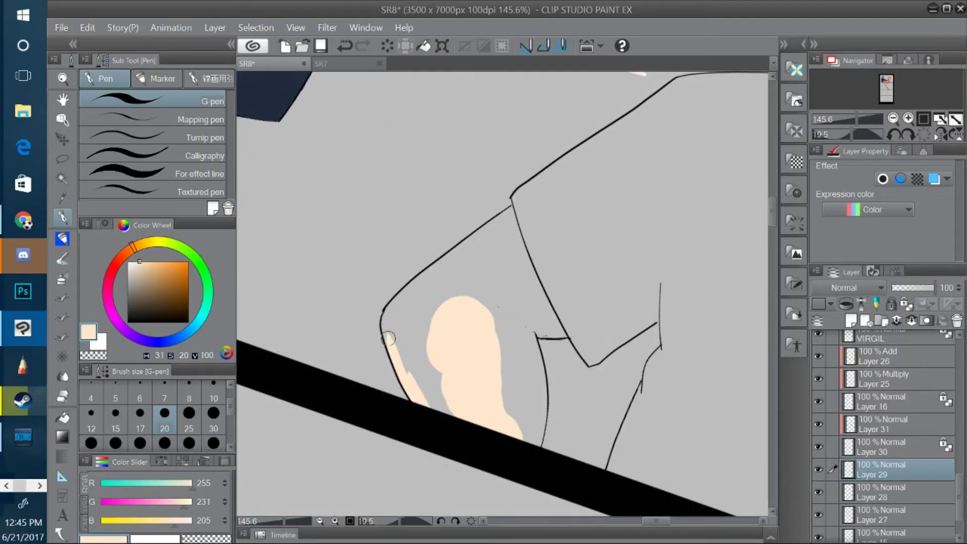
{"action": "mouse_move", "coordinate": [388, 339]}
{"action": "left_mouse_down"}
{"action": "mouse_move", "coordinate": [393, 348]}
{"action": "mouse_move", "coordinate": [388, 322]}
{"action": "mouse_move", "coordinate": [426, 275]}
{"action": "left_mouse_up"}
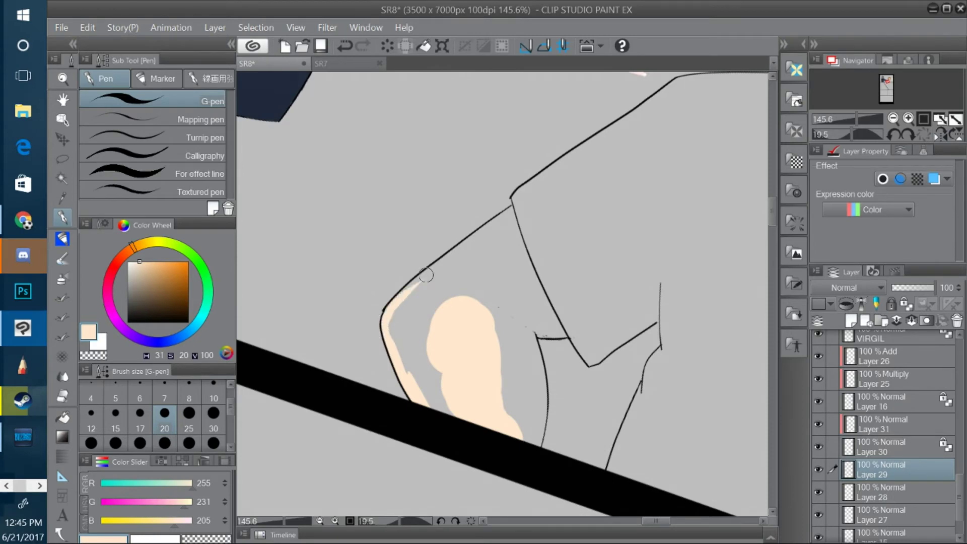
{"action": "left_click", "coordinate": [344, 45]}
Zoom to 215.6% and paint the lowered arm's outer edge and sleeve hem in the skin tone, rotating the canvas to -141.1.
{"action": "left_click", "coordinate": [286, 518]}
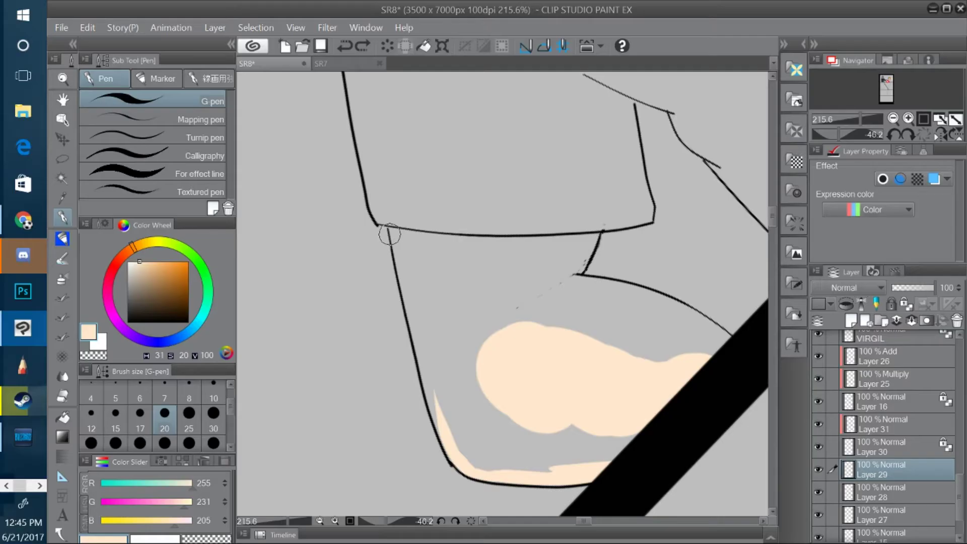
{"action": "left_click_drag", "start_coordinate": [388, 228], "coordinate": [442, 437]}
{"action": "left_click_drag", "start_coordinate": [399, 263], "coordinate": [461, 431]}
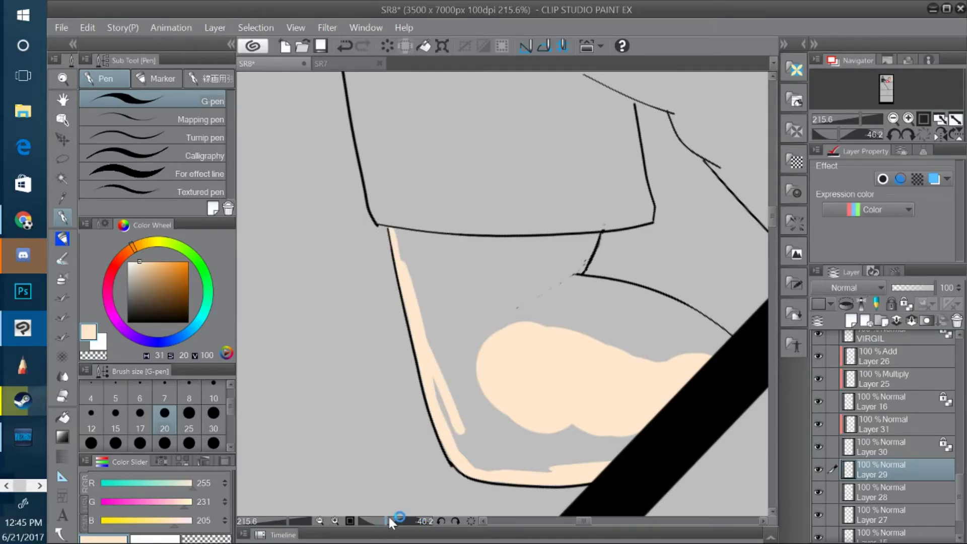
{"action": "left_click_drag", "start_coordinate": [389, 521], "coordinate": [364, 520]}
{"action": "left_click_drag", "start_coordinate": [436, 205], "coordinate": [453, 405]}
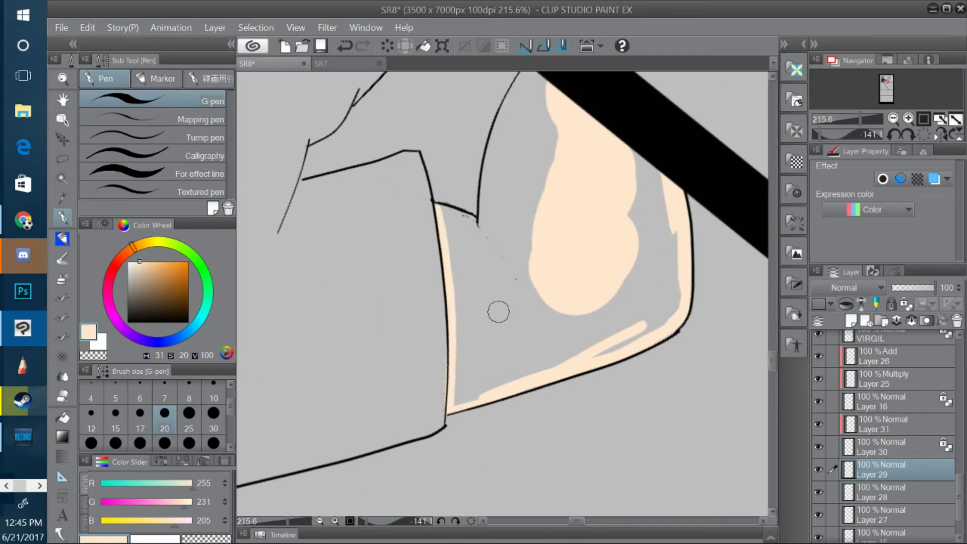
Trace the lowered arm's remaining edges in the skin tone and fill its interior with the G-pen at size 30.
{"action": "left_click_drag", "start_coordinate": [437, 205], "coordinate": [472, 222]}
{"action": "left_click_drag", "start_coordinate": [774, 361], "coordinate": [771, 356]}
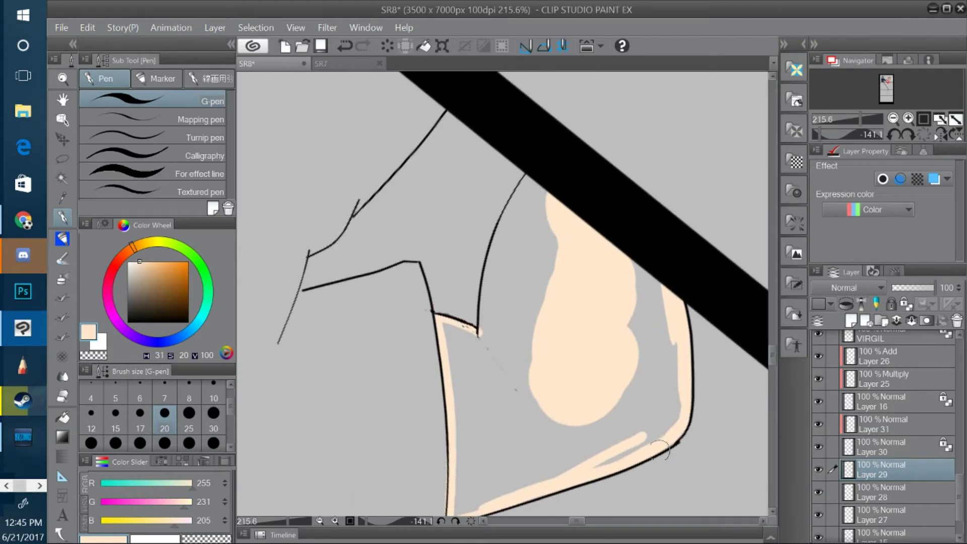
{"action": "mouse_move", "coordinate": [495, 268]}
{"action": "left_mouse_down"}
{"action": "mouse_move", "coordinate": [485, 336]}
{"action": "mouse_move", "coordinate": [486, 279]}
{"action": "mouse_move", "coordinate": [490, 291]}
{"action": "mouse_move", "coordinate": [535, 177]}
{"action": "left_mouse_up"}
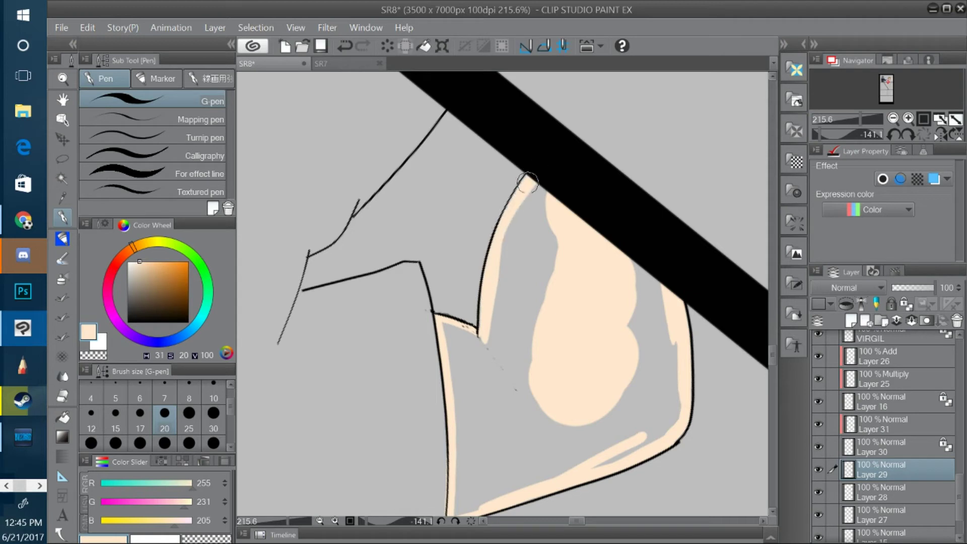
{"action": "scroll", "coordinate": [775, 362], "scroll_direction": "down", "scroll_amount": 3}
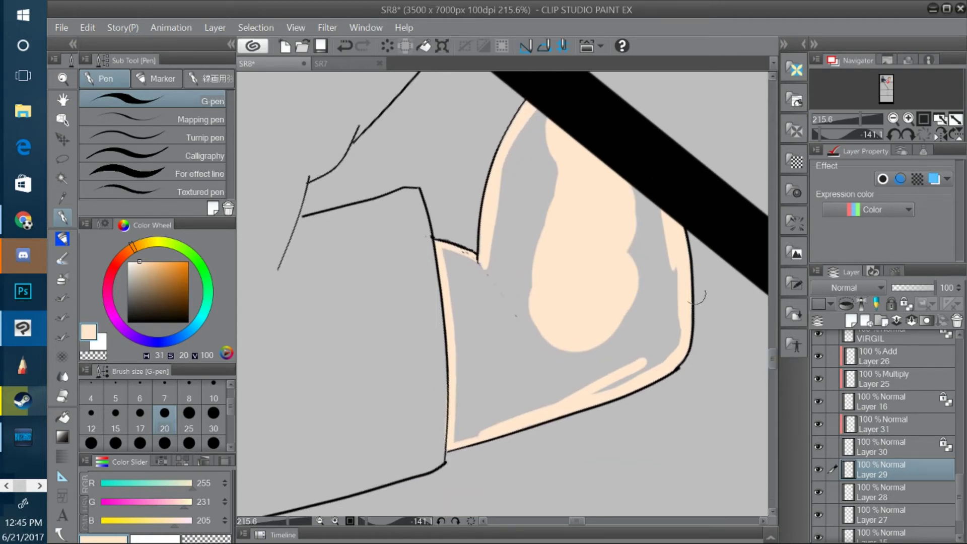
{"action": "left_click", "coordinate": [214, 413]}
{"action": "mouse_move", "coordinate": [501, 308]}
{"action": "left_mouse_down"}
{"action": "mouse_move", "coordinate": [524, 309]}
{"action": "mouse_move", "coordinate": [493, 270]}
{"action": "mouse_move", "coordinate": [506, 146]}
{"action": "mouse_move", "coordinate": [539, 241]}
{"action": "mouse_move", "coordinate": [534, 129]}
{"action": "left_mouse_up"}
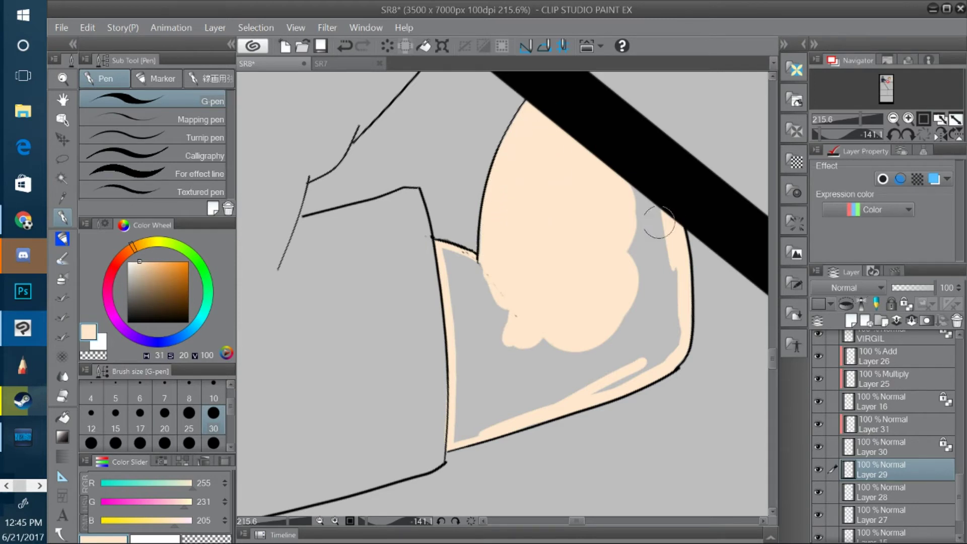
{"action": "mouse_move", "coordinate": [655, 230]}
{"action": "left_mouse_down"}
{"action": "mouse_move", "coordinate": [636, 185]}
{"action": "mouse_move", "coordinate": [668, 284]}
{"action": "mouse_move", "coordinate": [666, 350]}
{"action": "mouse_move", "coordinate": [457, 438]}
{"action": "mouse_move", "coordinate": [451, 247]}
{"action": "mouse_move", "coordinate": [463, 415]}
{"action": "mouse_move", "coordinate": [454, 389]}
{"action": "mouse_move", "coordinate": [477, 236]}
{"action": "mouse_move", "coordinate": [457, 256]}
{"action": "mouse_move", "coordinate": [480, 269]}
{"action": "mouse_move", "coordinate": [450, 256]}
{"action": "mouse_move", "coordinate": [509, 304]}
{"action": "mouse_move", "coordinate": [533, 351]}
{"action": "mouse_move", "coordinate": [577, 302]}
{"action": "mouse_move", "coordinate": [491, 340]}
{"action": "mouse_move", "coordinate": [476, 422]}
{"action": "mouse_move", "coordinate": [455, 269]}
{"action": "mouse_move", "coordinate": [488, 357]}
{"action": "mouse_move", "coordinate": [488, 417]}
{"action": "mouse_move", "coordinate": [487, 299]}
{"action": "mouse_move", "coordinate": [525, 374]}
{"action": "mouse_move", "coordinate": [511, 307]}
{"action": "mouse_move", "coordinate": [518, 399]}
{"action": "mouse_move", "coordinate": [527, 369]}
{"action": "mouse_move", "coordinate": [543, 383]}
{"action": "mouse_move", "coordinate": [643, 344]}
{"action": "mouse_move", "coordinate": [641, 260]}
{"action": "mouse_move", "coordinate": [630, 340]}
{"action": "mouse_move", "coordinate": [562, 347]}
{"action": "left_mouse_up"}
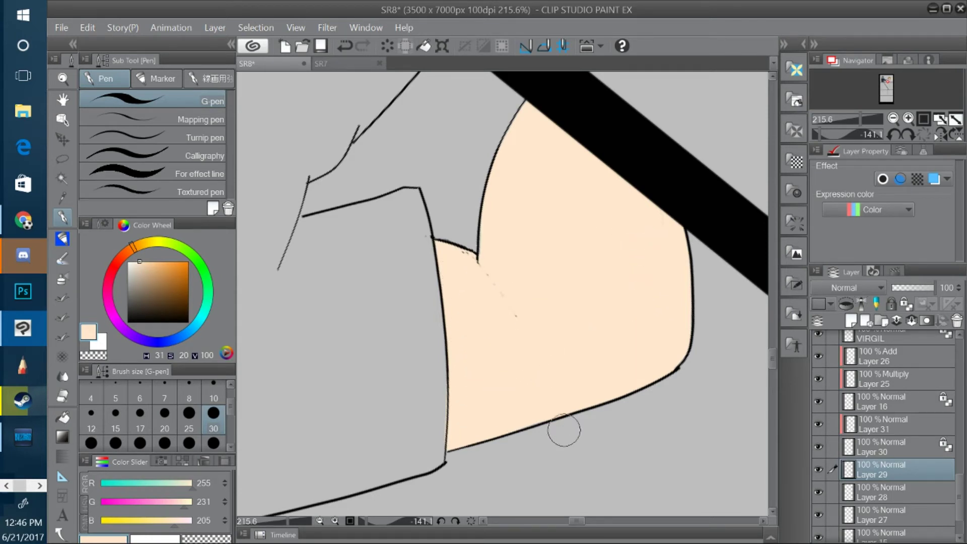
Rotate the canvas to 38.9, zoom to 565.7% on the brown hair and undo the last pen edit.
{"action": "left_click_drag", "start_coordinate": [366, 518], "coordinate": [403, 520]}
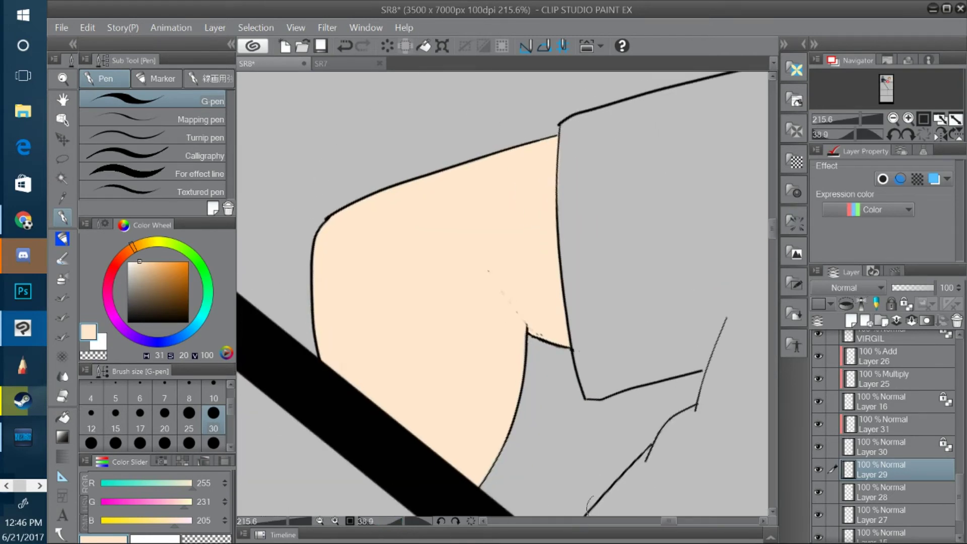
{"action": "left_click_drag", "start_coordinate": [670, 520], "coordinate": [697, 521]}
{"action": "left_click_drag", "start_coordinate": [773, 230], "coordinate": [776, 205]}
{"action": "left_click_drag", "start_coordinate": [699, 520], "coordinate": [687, 524]}
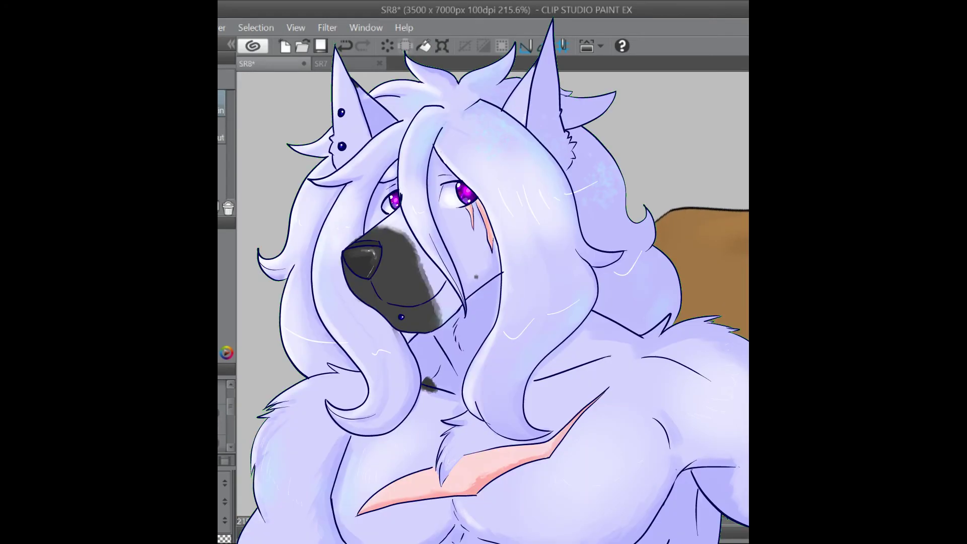
{"action": "scroll", "coordinate": [493, 295], "scroll_direction": "up", "scroll_amount": 3}
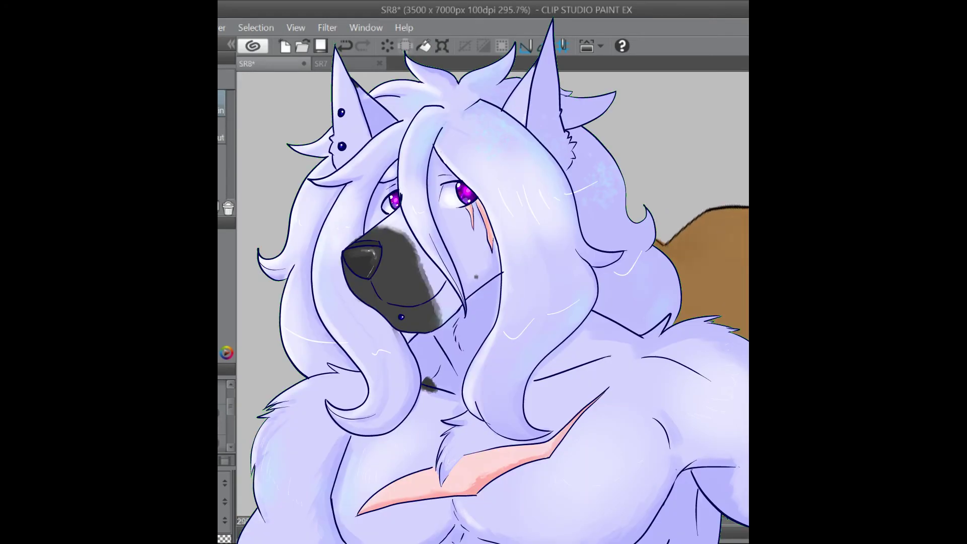
{"action": "scroll", "coordinate": [493, 295], "scroll_direction": "up", "scroll_amount": 3}
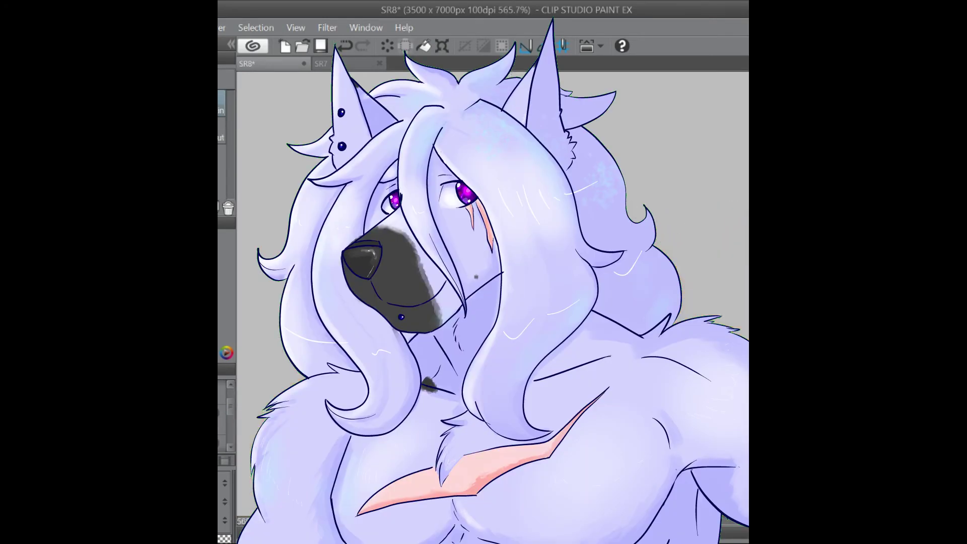
{"action": "scroll", "coordinate": [493, 295], "scroll_direction": "down", "scroll_amount": 2}
{"action": "scroll", "coordinate": [493, 294], "scroll_direction": "up", "scroll_amount": 3}
{"action": "key", "text": "p"}
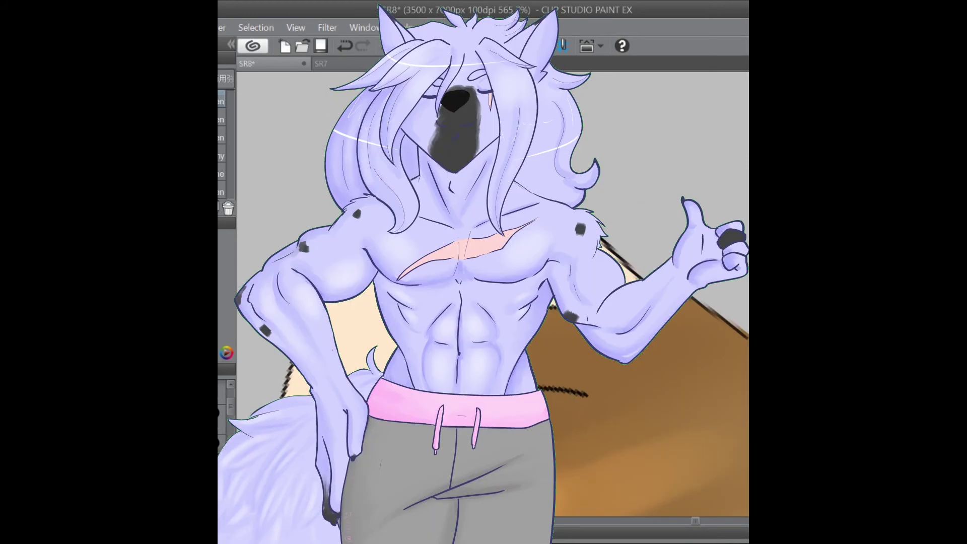
{"action": "key", "text": "ctrl+z"}
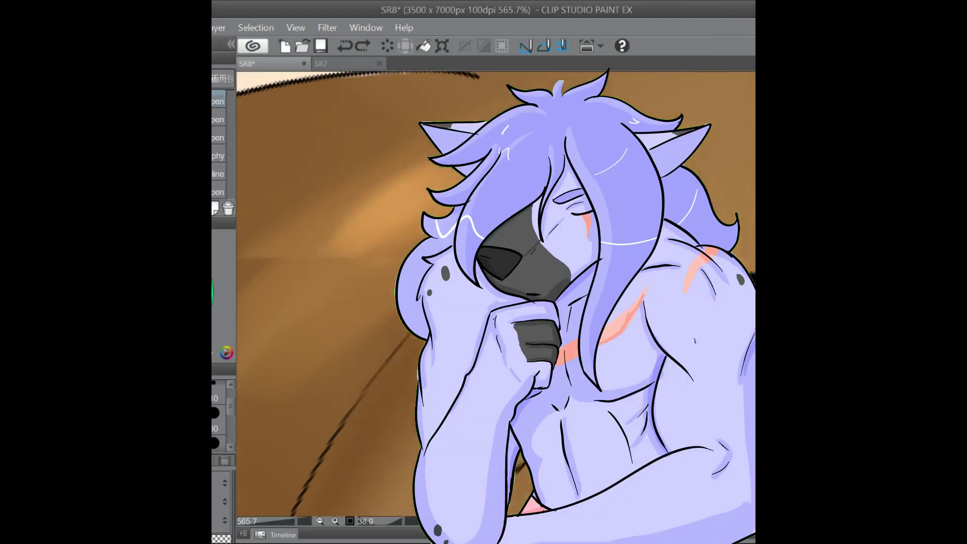
Consult the SR7 drawing's colour swatches, return to SR8 and unlock transparent pixels on the VIRGIL layer.
{"action": "left_click", "coordinate": [344, 64]}
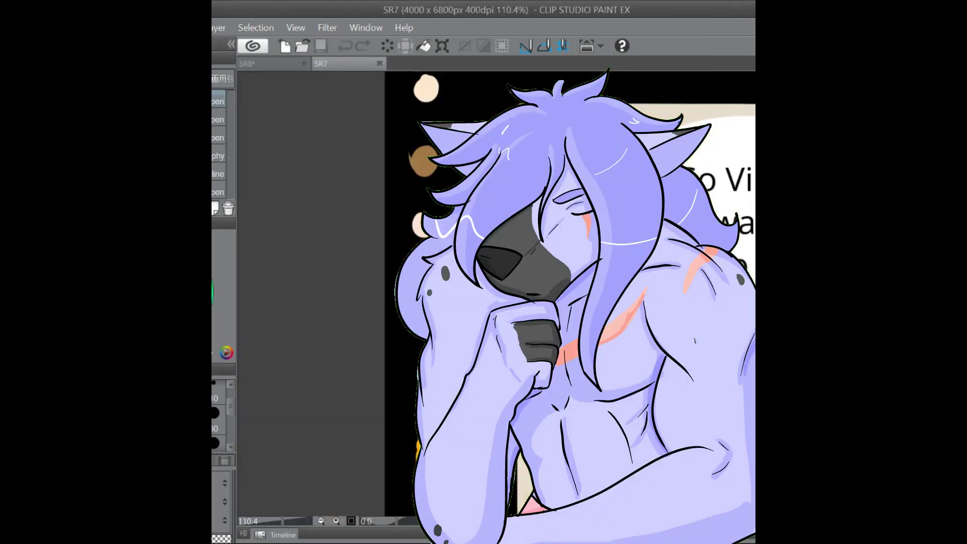
{"action": "left_click", "coordinate": [285, 65]}
{"action": "left_click_drag", "start_coordinate": [709, 521], "coordinate": [692, 521]}
{"action": "left_click_drag", "start_coordinate": [774, 203], "coordinate": [774, 199]}
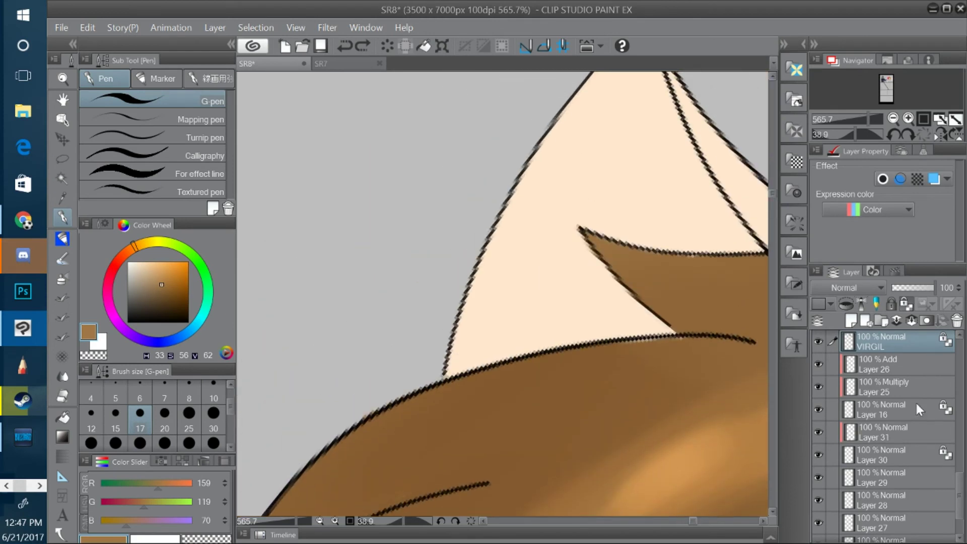
{"action": "left_click", "coordinate": [906, 304]}
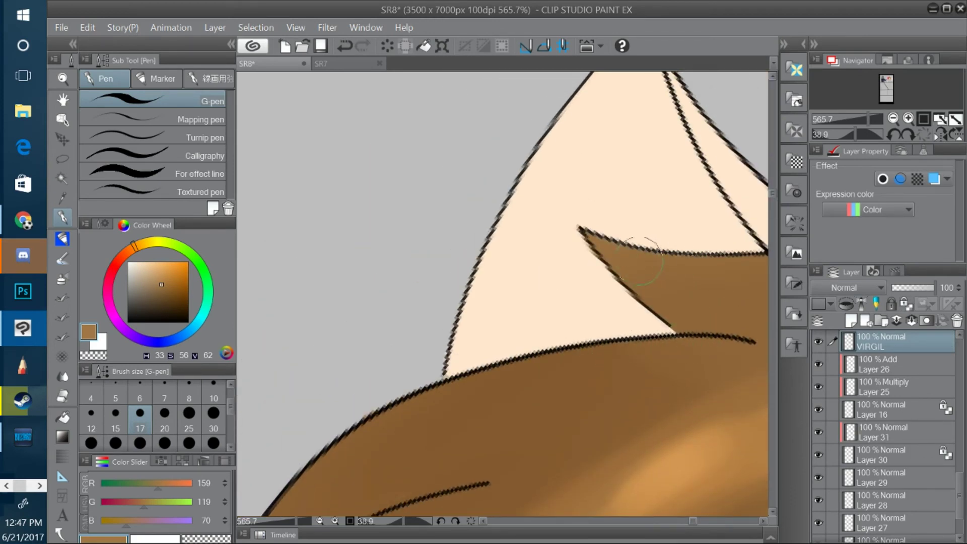
Make Layer 29 active and sample the skin tone from the cat ear for checking the face fill.
{"action": "left_click_drag", "start_coordinate": [694, 521], "coordinate": [698, 519]}
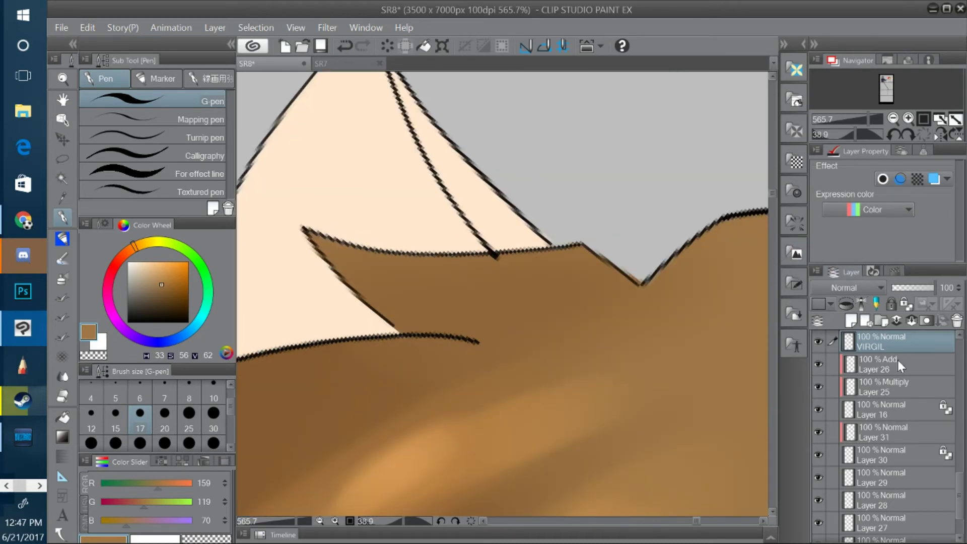
{"action": "left_click", "coordinate": [935, 485]}
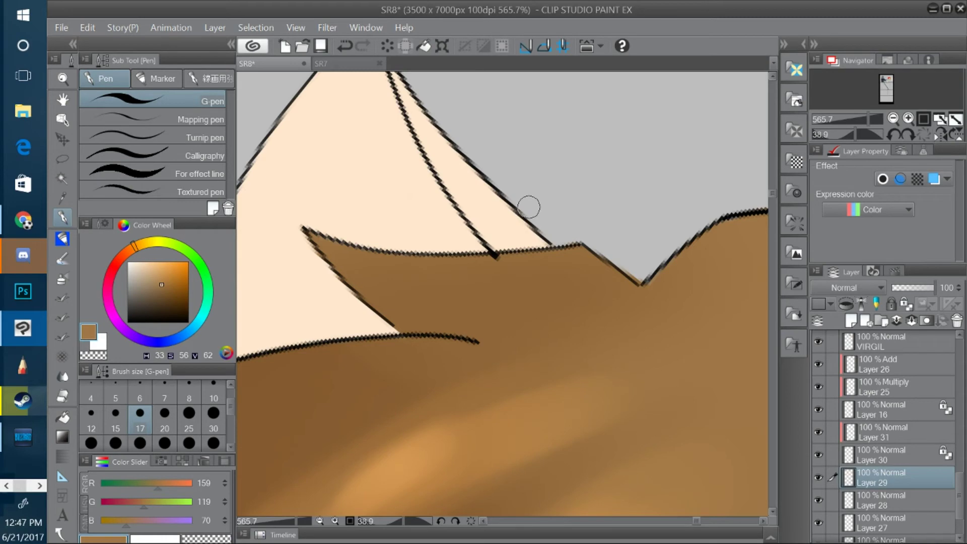
{"action": "left_click", "coordinate": [336, 151], "text": "alt"}
{"action": "left_click_drag", "start_coordinate": [772, 193], "coordinate": [772, 208]}
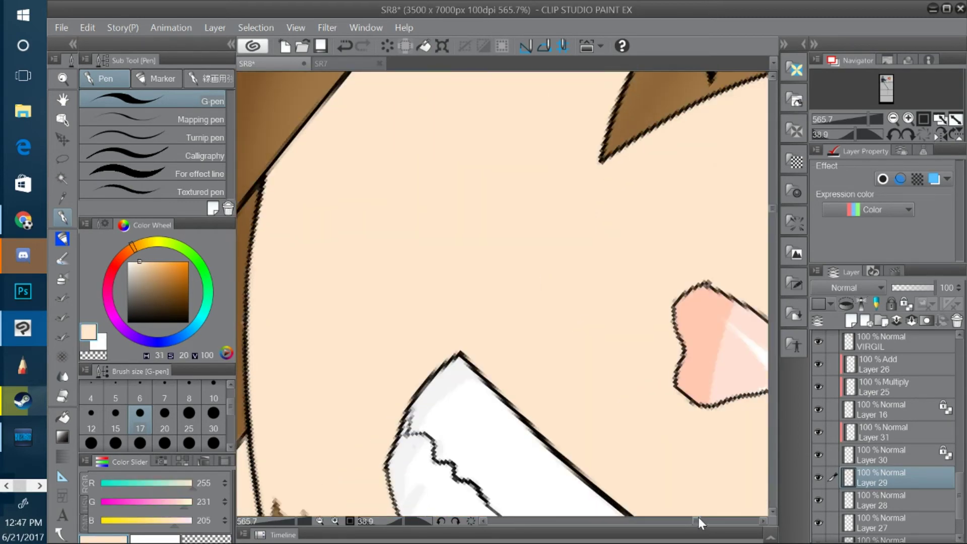
{"action": "left_click_drag", "start_coordinate": [698, 518], "coordinate": [712, 523]}
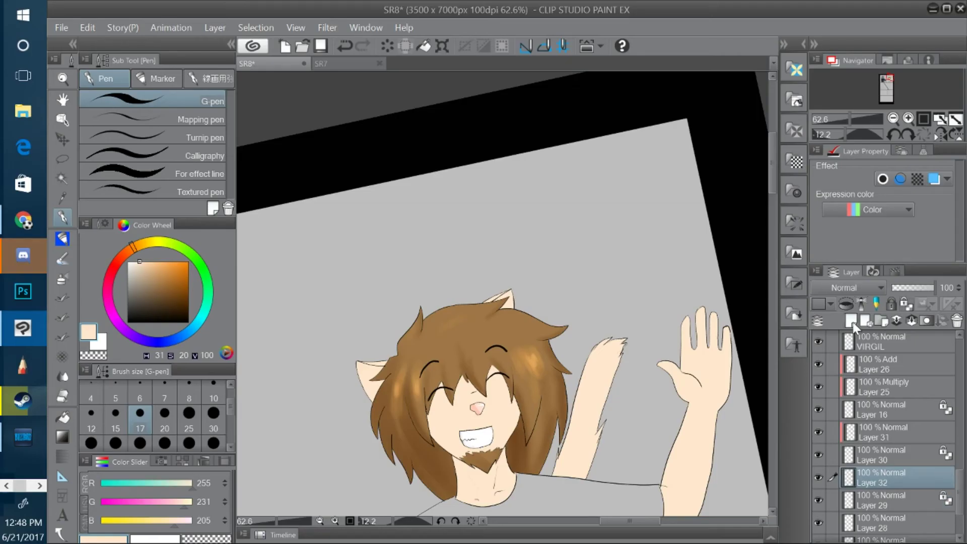
Set the blending mode of Layer 32, above the skin layer, to Multiply.
{"action": "left_click", "coordinate": [857, 288]}
{"action": "left_click", "coordinate": [826, 46]}
{"action": "left_click", "coordinate": [64, 273]}
{"action": "left_click_drag", "start_coordinate": [773, 182], "coordinate": [773, 200]}
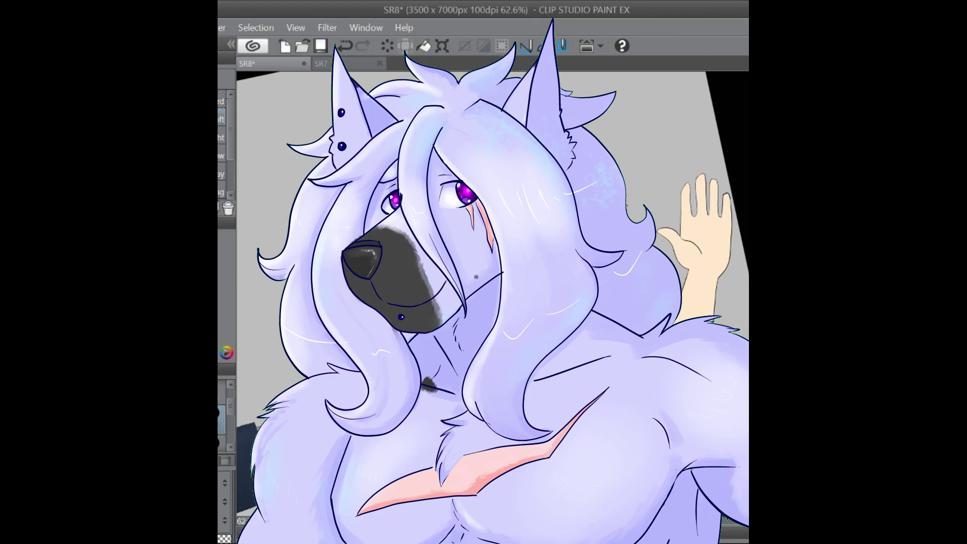
{"action": "key", "text": "]"}
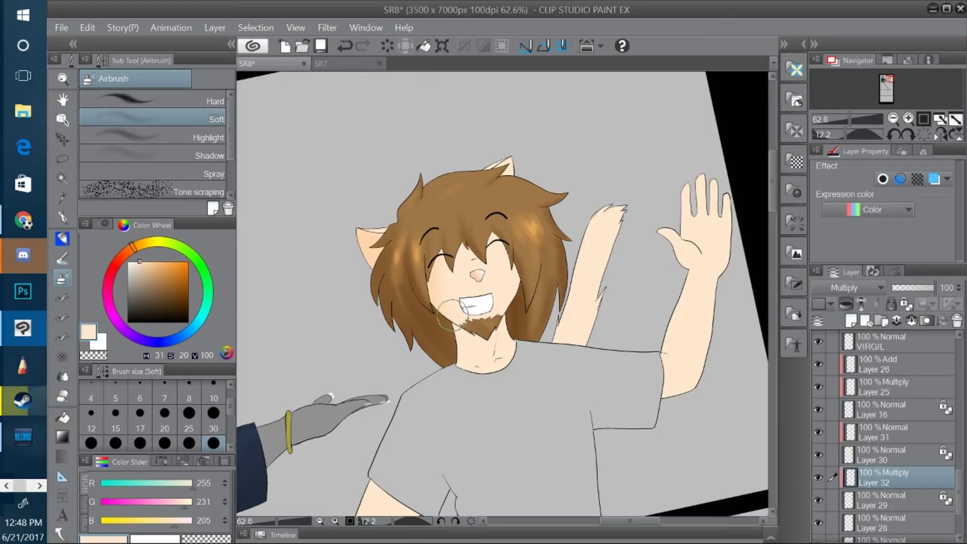
{"action": "left_click", "coordinate": [349, 44]}
{"action": "left_click", "coordinate": [350, 45]}
{"action": "left_click", "coordinate": [349, 47]}
{"action": "left_click", "coordinate": [361, 47]}
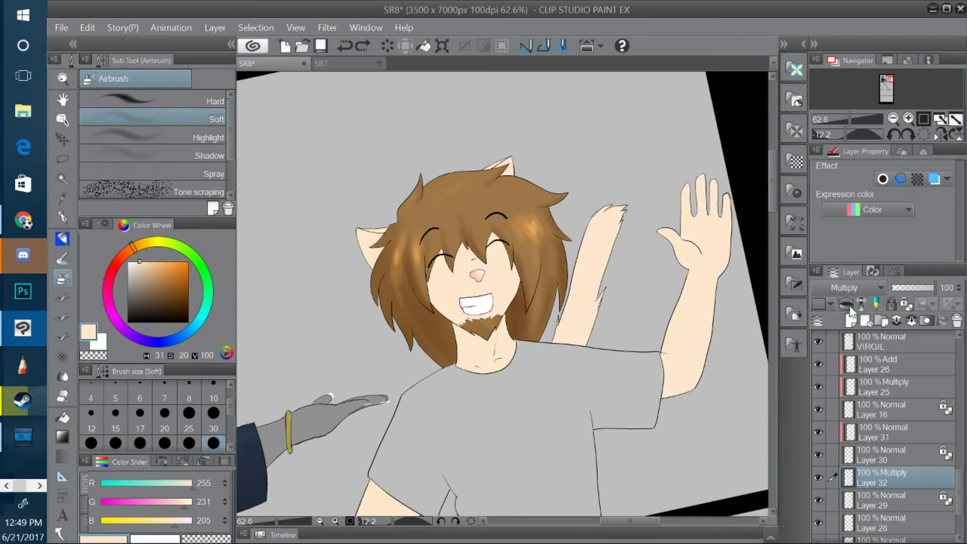
Shade the character's skin on Layer 32 with the Transparent watercolor brush at a larger size, including the ear.
{"action": "key", "text": "b"}
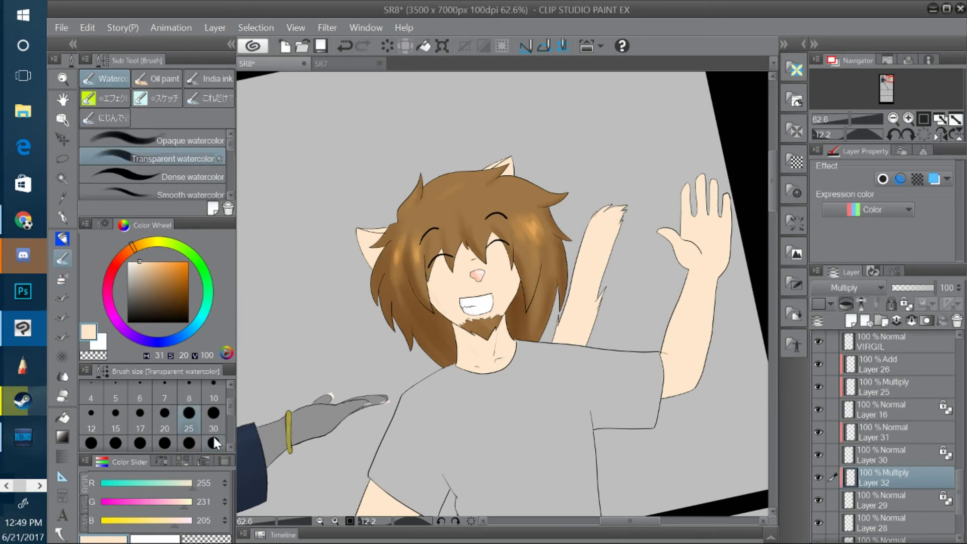
{"action": "left_click", "coordinate": [91, 443]}
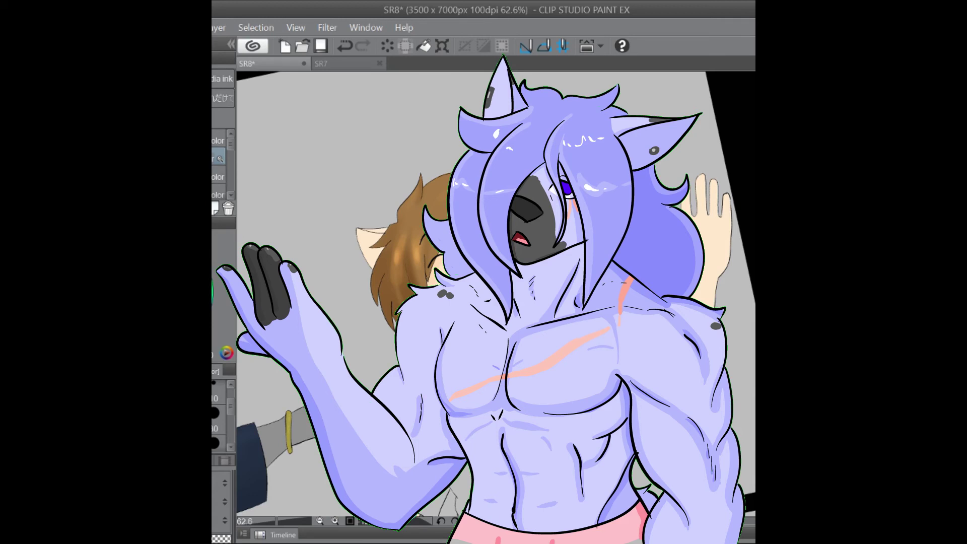
{"action": "mouse_move", "coordinate": [361, 242]}
{"action": "left_mouse_down"}
{"action": "mouse_move", "coordinate": [360, 231]}
{"action": "mouse_move", "coordinate": [373, 236]}
{"action": "left_mouse_up"}
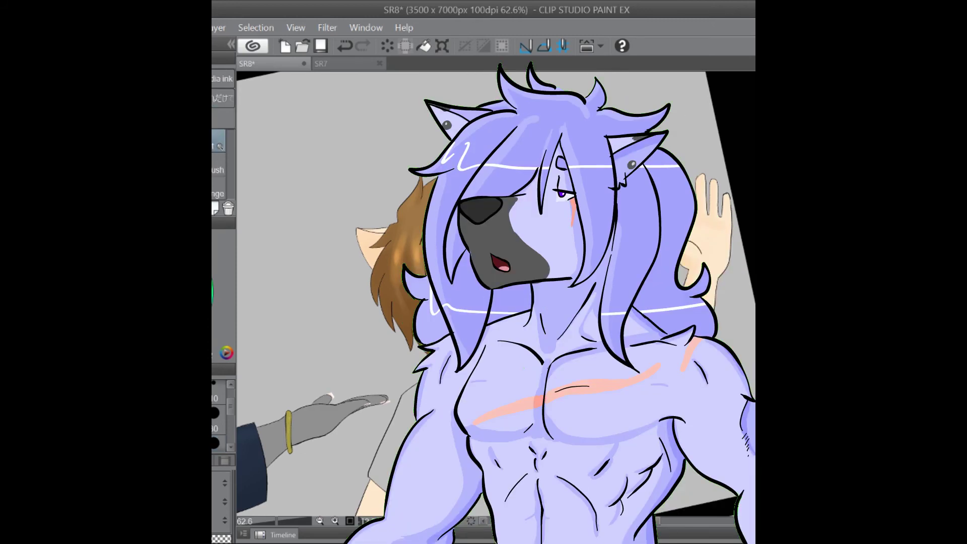
Fill the middle of the T-shirt with white on Layer 28 and trace the lowered arm's sleeve hem and armpit fold.
{"action": "key", "text": "i"}
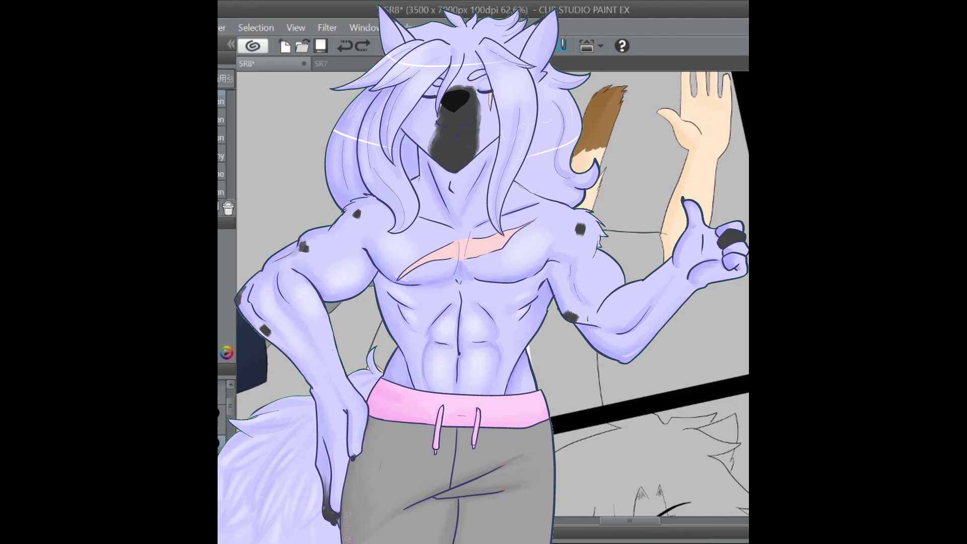
{"action": "mouse_move", "coordinate": [550, 412]}
{"action": "left_mouse_down"}
{"action": "mouse_move", "coordinate": [584, 404]}
{"action": "mouse_move", "coordinate": [545, 320]}
{"action": "mouse_move", "coordinate": [567, 398]}
{"action": "left_mouse_up"}
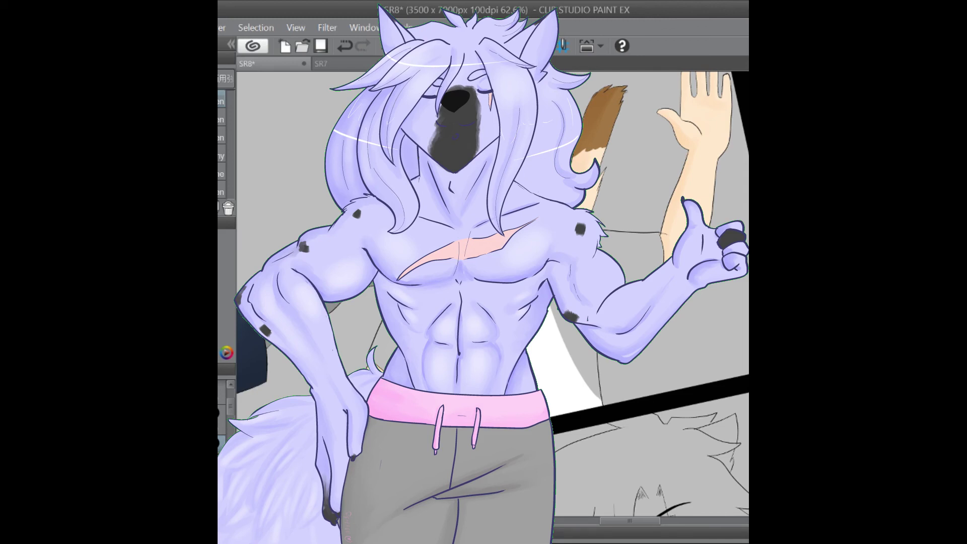
{"action": "key", "text": "ctrl+space"}
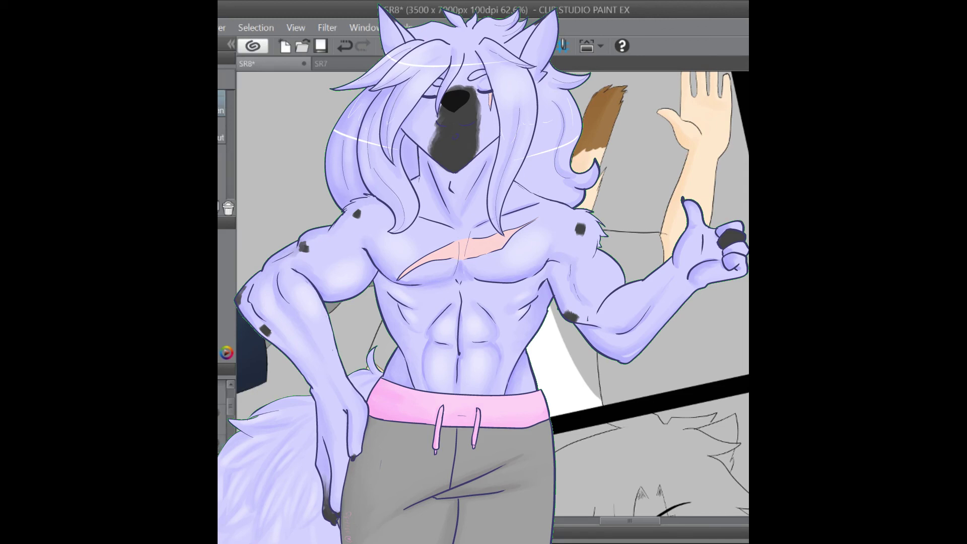
{"action": "left_click_drag", "start_coordinate": [406, 347], "coordinate": [464, 346]}
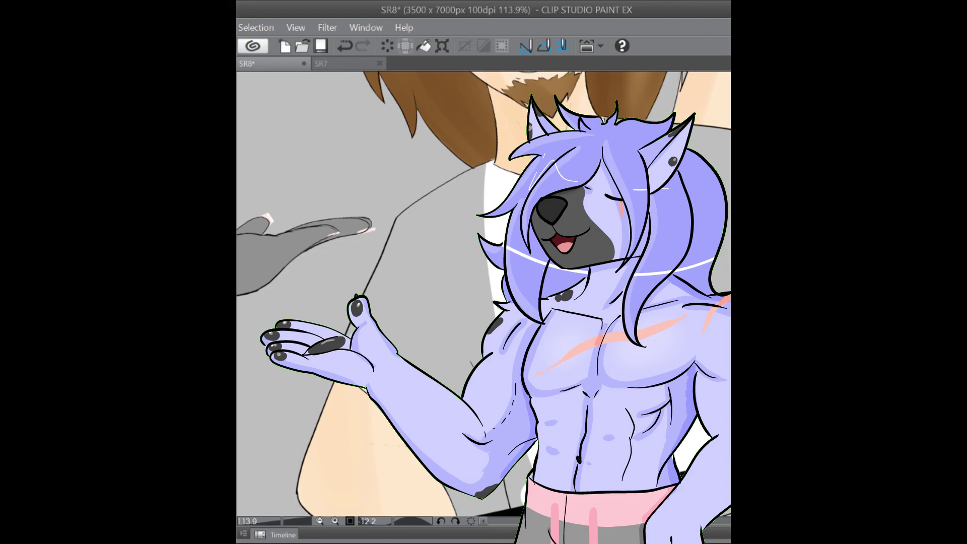
{"action": "left_click_drag", "start_coordinate": [470, 356], "coordinate": [475, 367]}
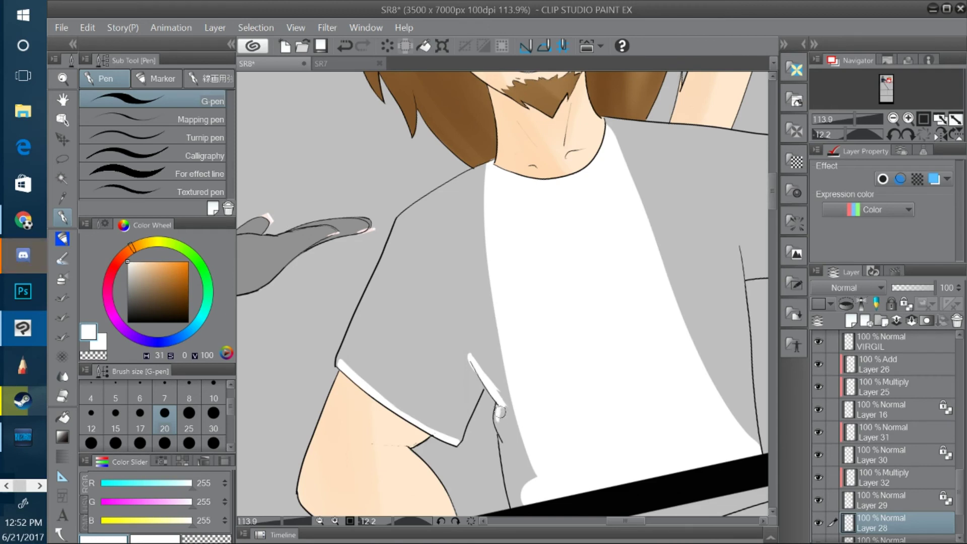
{"action": "mouse_move", "coordinate": [498, 422]}
{"action": "left_mouse_down"}
{"action": "mouse_move", "coordinate": [512, 444]}
{"action": "mouse_move", "coordinate": [499, 436]}
{"action": "mouse_move", "coordinate": [512, 499]}
{"action": "mouse_move", "coordinate": [520, 481]}
{"action": "mouse_move", "coordinate": [508, 416]}
{"action": "mouse_move", "coordinate": [529, 471]}
{"action": "left_mouse_up"}
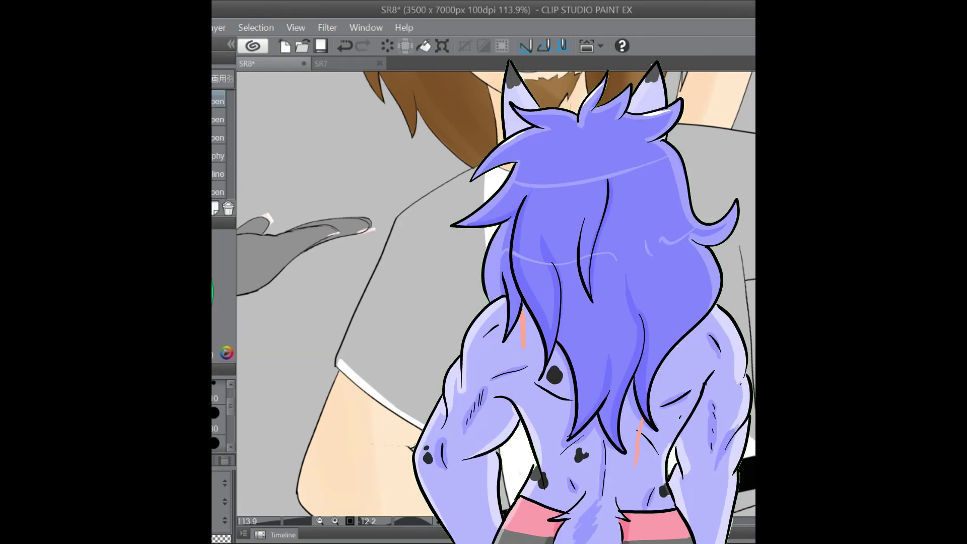
Trace the lowered arm's sleeve up to the collar in white with the G-pen and fill the sleeve's interior.
{"action": "left_click_drag", "start_coordinate": [336, 362], "coordinate": [367, 291]}
{"action": "left_click_drag", "start_coordinate": [351, 330], "coordinate": [366, 290]}
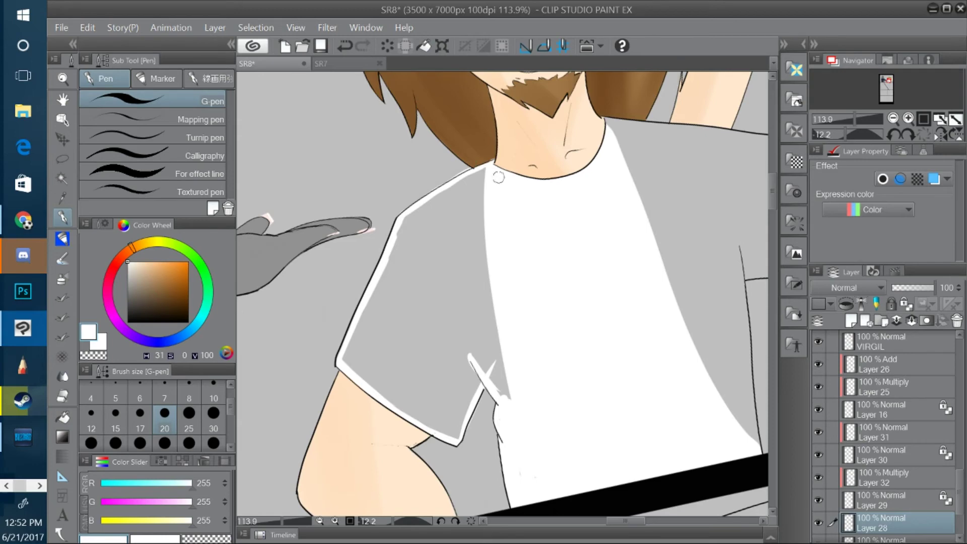
{"action": "left_click", "coordinate": [71, 82]}
{"action": "left_click_drag", "start_coordinate": [437, 192], "coordinate": [475, 190]}
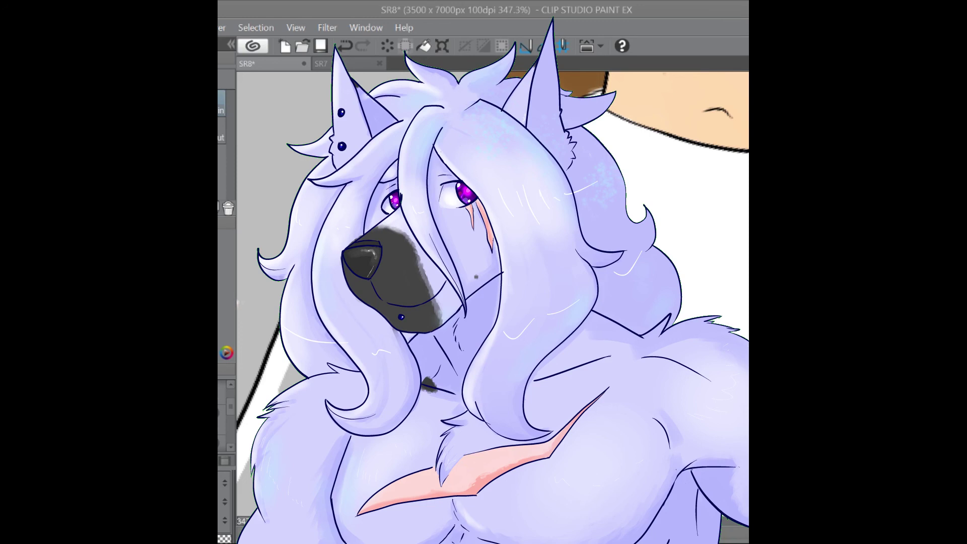
Trace the raised arm's sleeve edges in white with the G-pen and choose a larger brush size for filling the sleeve.
{"action": "scroll", "coordinate": [492, 294], "scroll_direction": "up", "scroll_amount": 2}
{"action": "scroll", "coordinate": [493, 294], "scroll_direction": "down", "scroll_amount": 5}
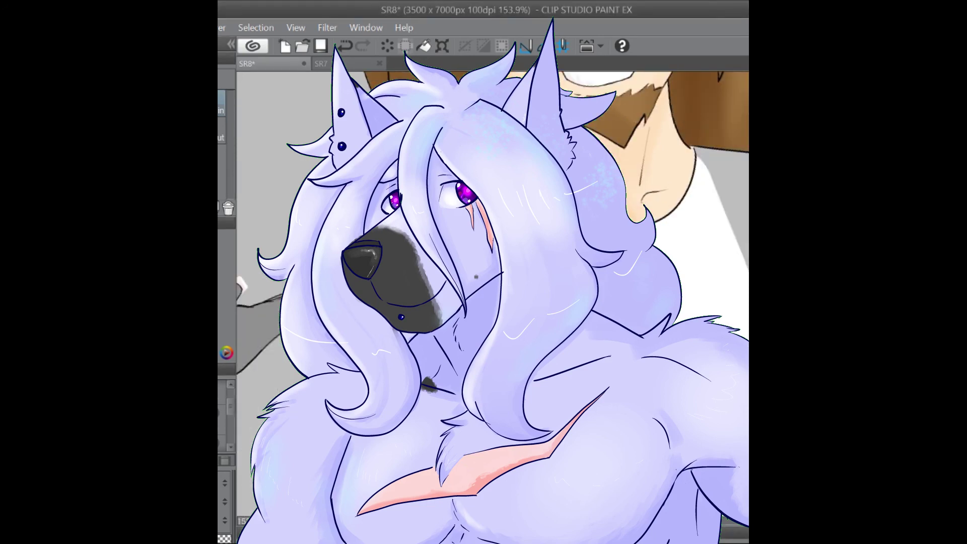
{"action": "scroll", "coordinate": [493, 294], "scroll_direction": "down", "scroll_amount": 3}
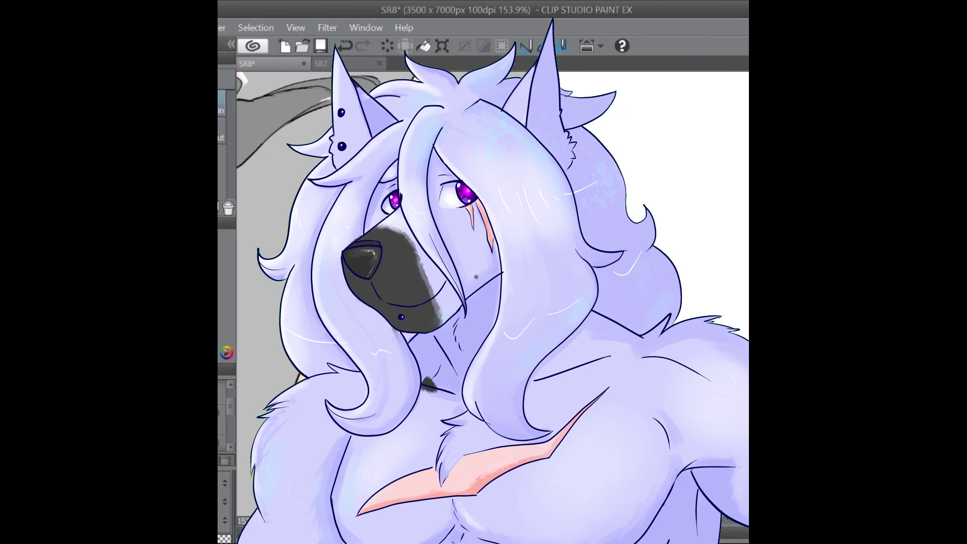
{"action": "scroll", "coordinate": [492, 294], "scroll_direction": "down", "scroll_amount": 4}
{"action": "key", "text": "p"}
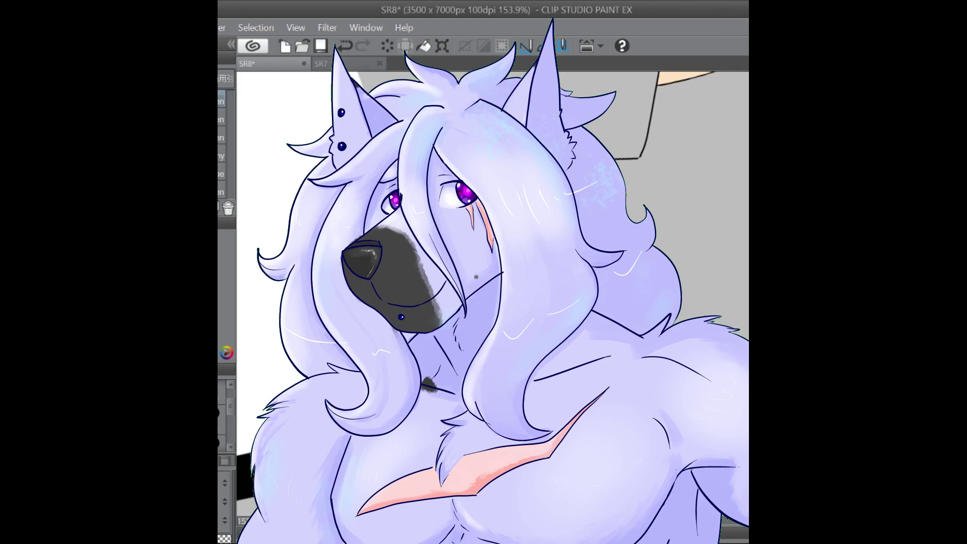
{"action": "scroll", "coordinate": [493, 294], "scroll_direction": "up", "scroll_amount": 4}
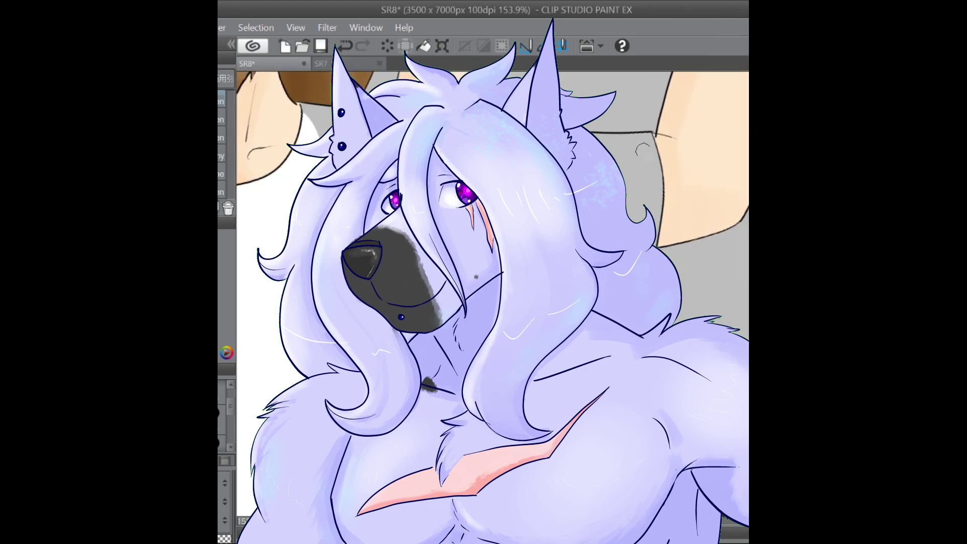
{"action": "left_click_drag", "start_coordinate": [649, 139], "coordinate": [658, 217]}
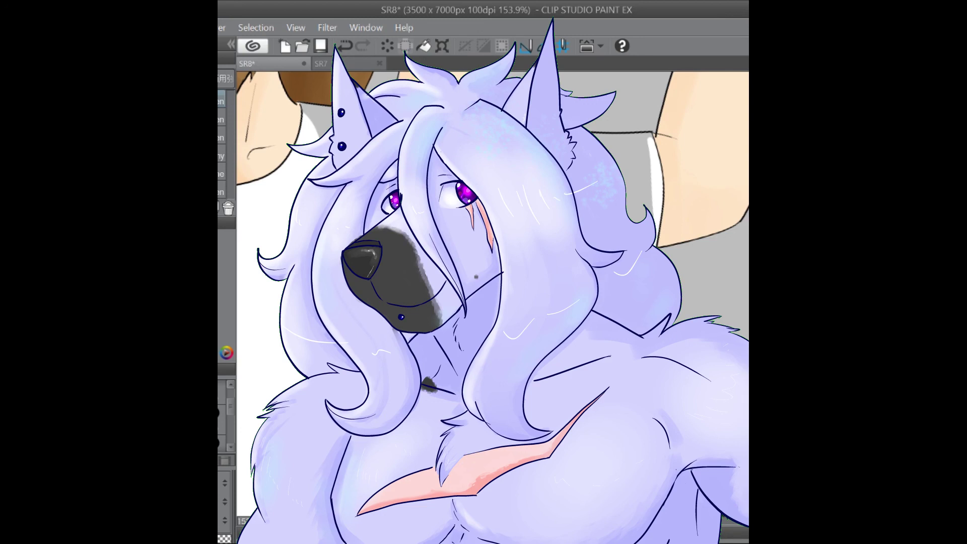
{"action": "scroll", "coordinate": [492, 294], "scroll_direction": "up", "scroll_amount": 6}
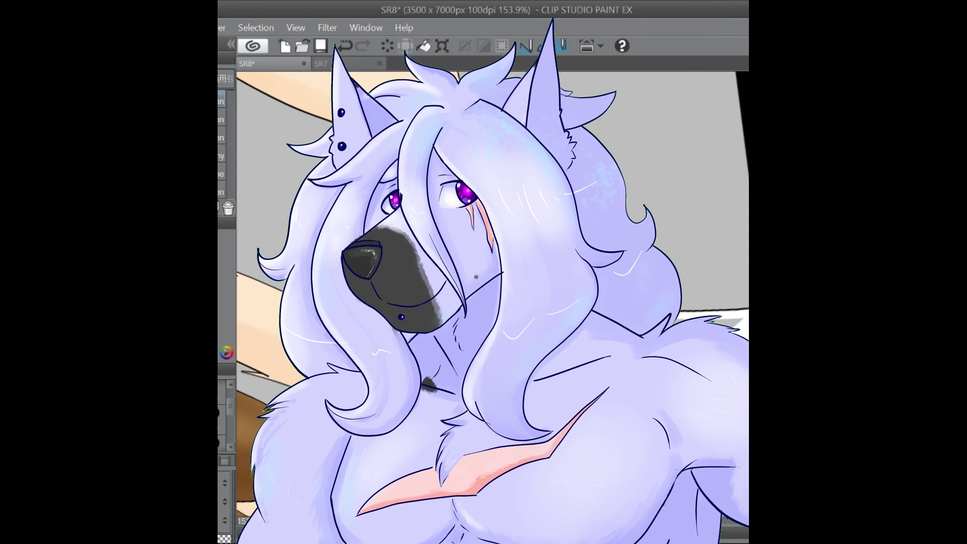
{"action": "left_click", "coordinate": [221, 419]}
{"action": "left_click", "coordinate": [221, 443]}
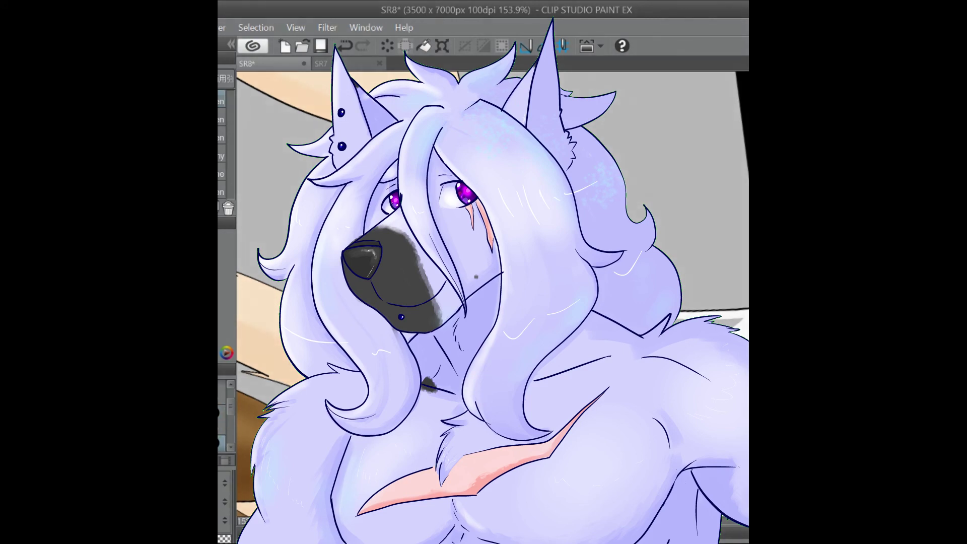